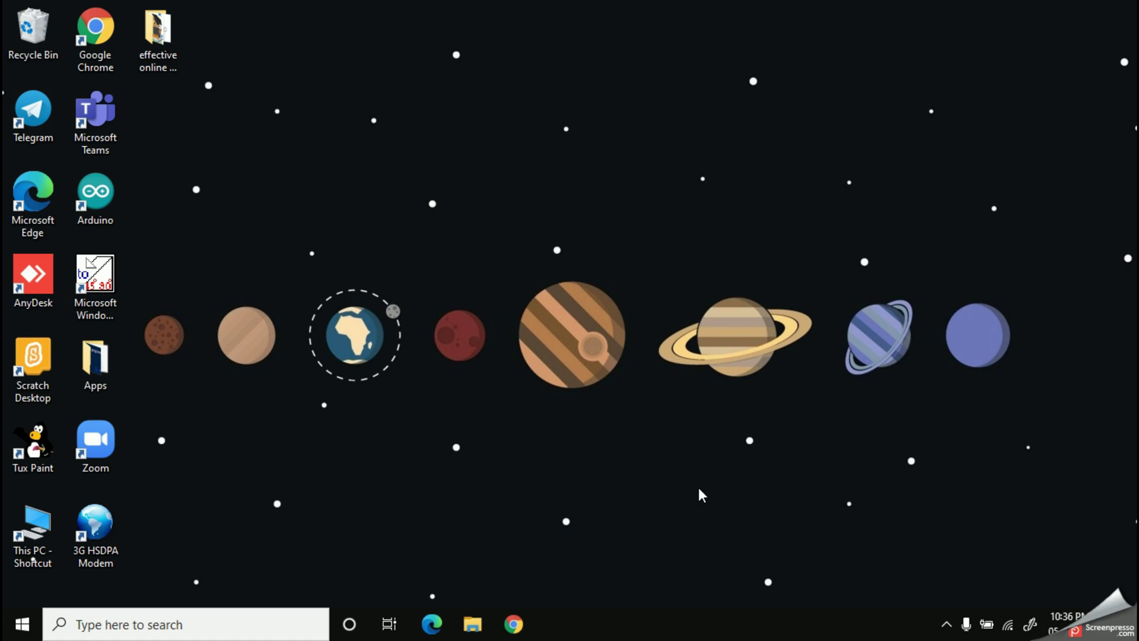
Search Windows for 'power' and launch PowerPoint from the best match.
click(133, 627)
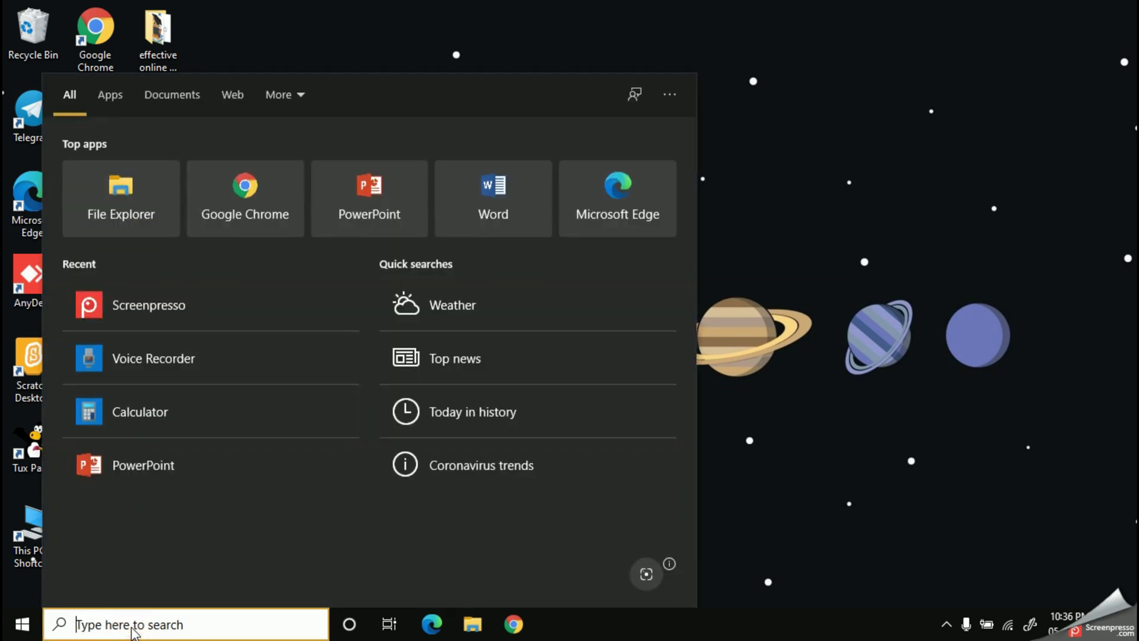
text(power)
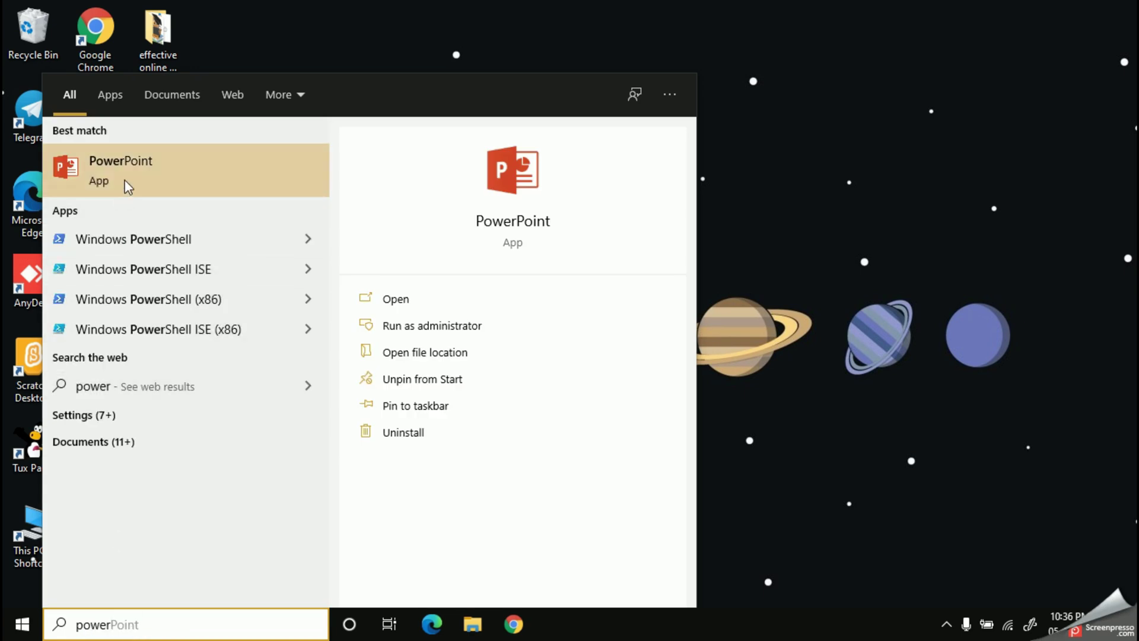
click(168, 175)
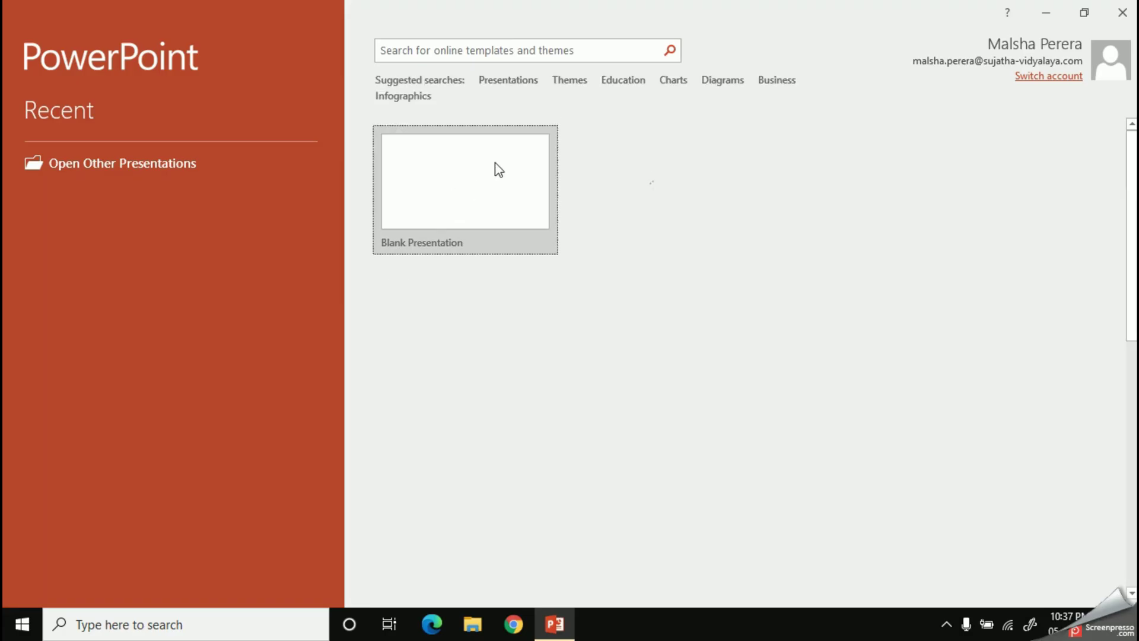
Create a new Blank Presentation, Presentation1, with one title slide.
click(446, 215)
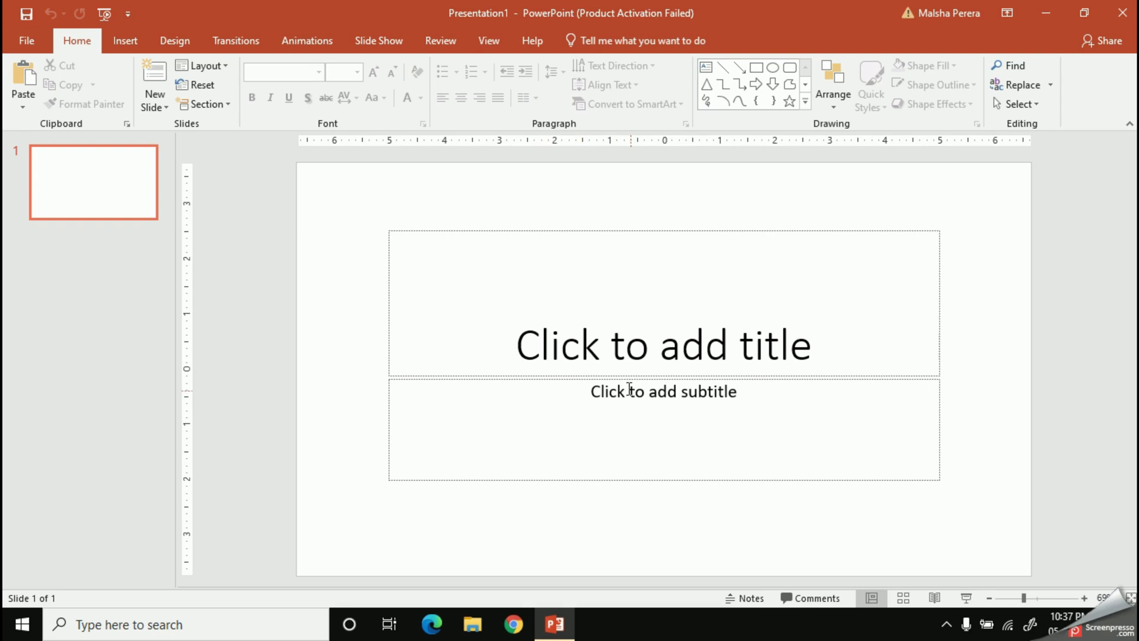
click(71, 43)
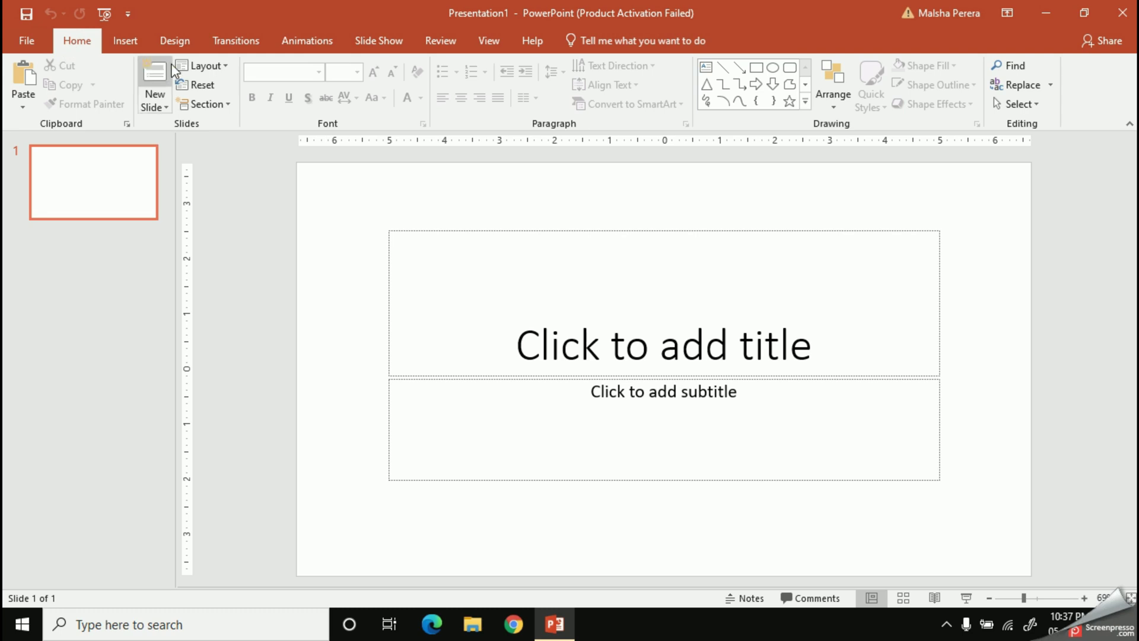
Give slide 1 the Blank layout and add three more slides, four in total.
click(224, 66)
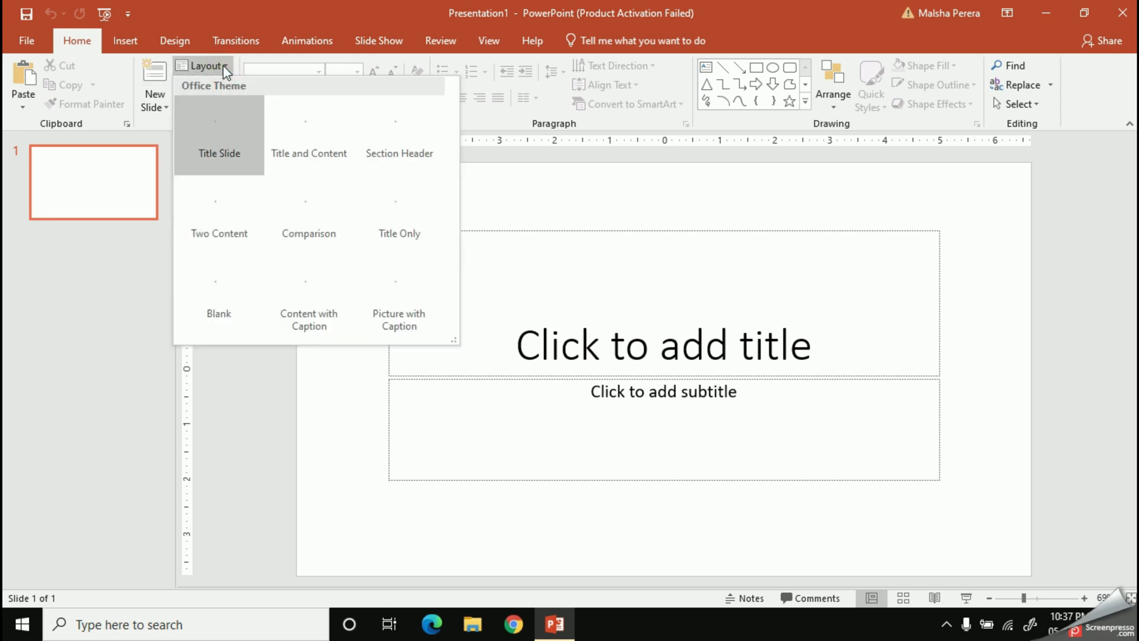
click(229, 290)
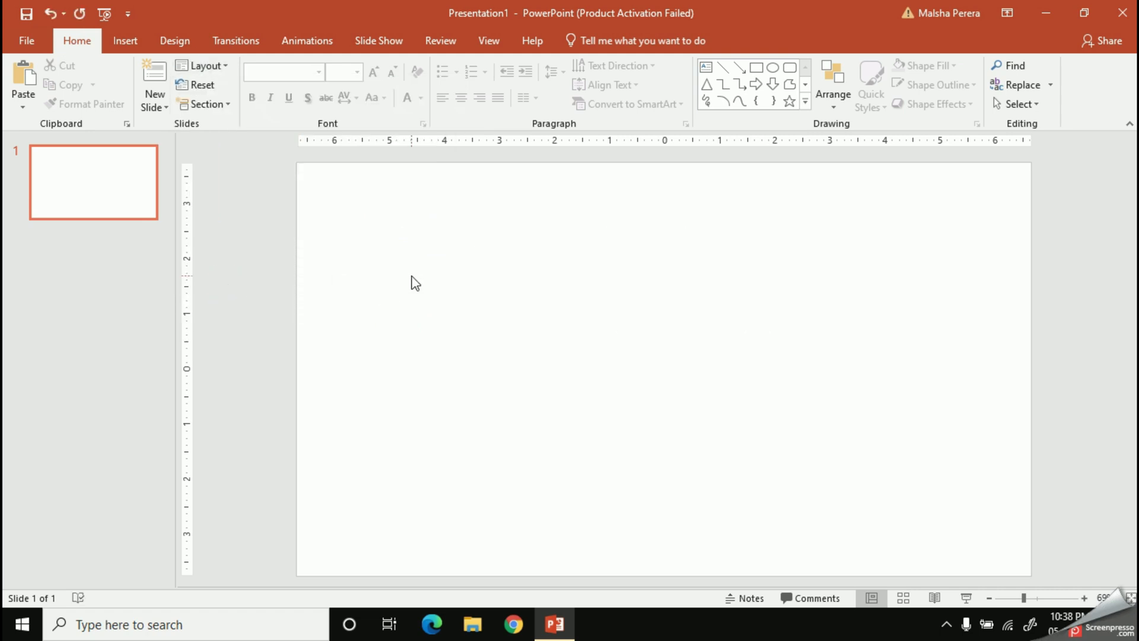
click(155, 80)
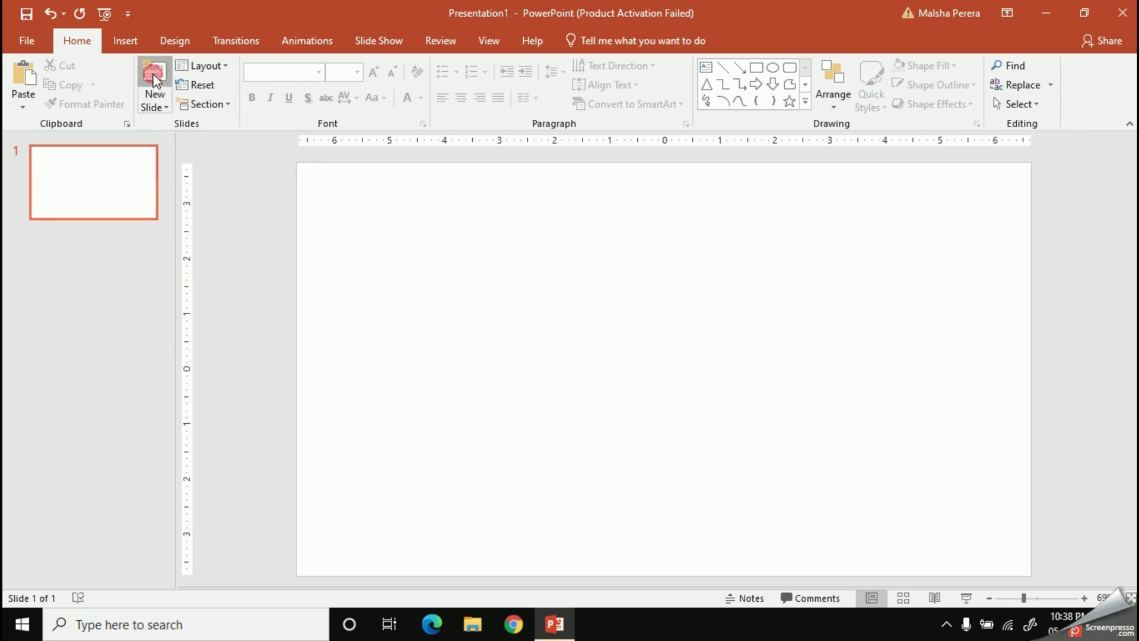
click(155, 81)
click(155, 80)
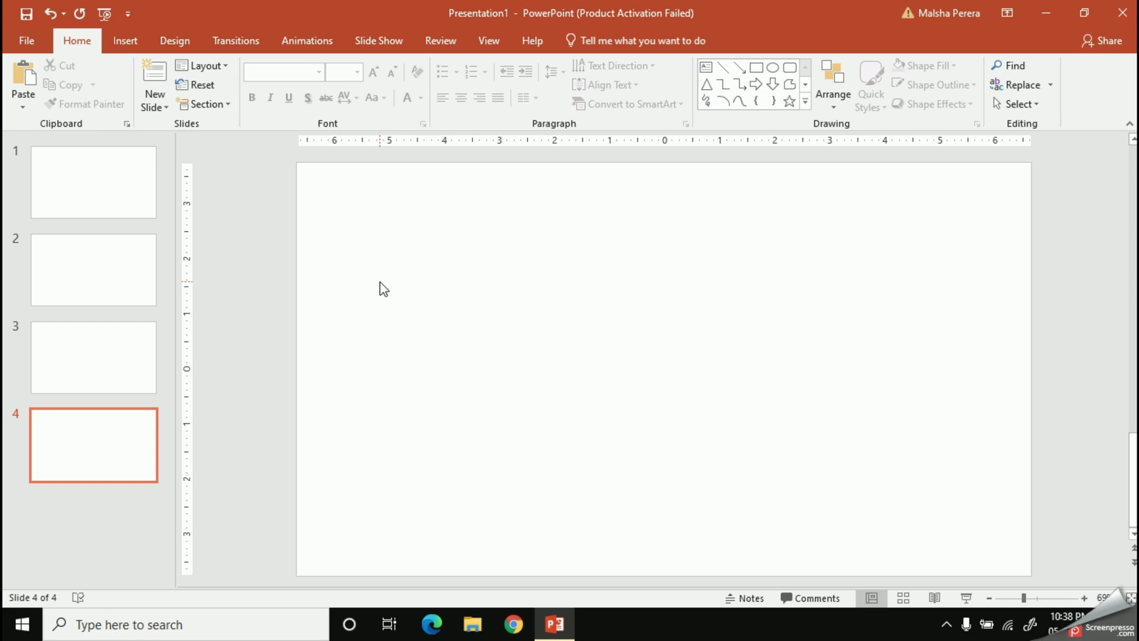
Insert a WordArt box in the first, plain black style on slide 4.
click(134, 44)
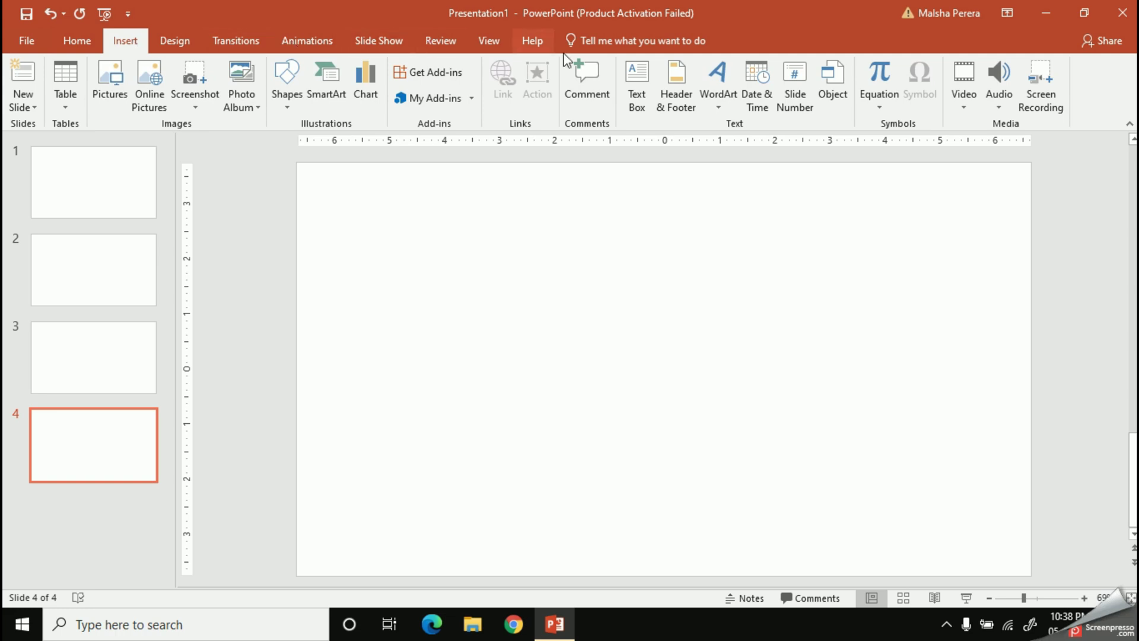
click(718, 104)
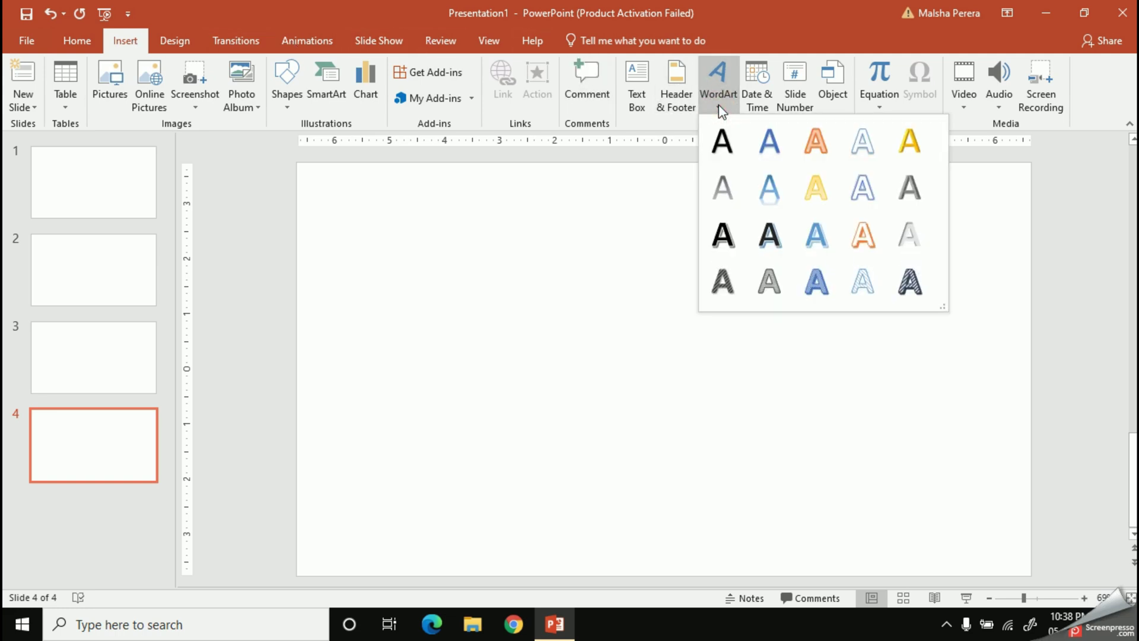
click(726, 143)
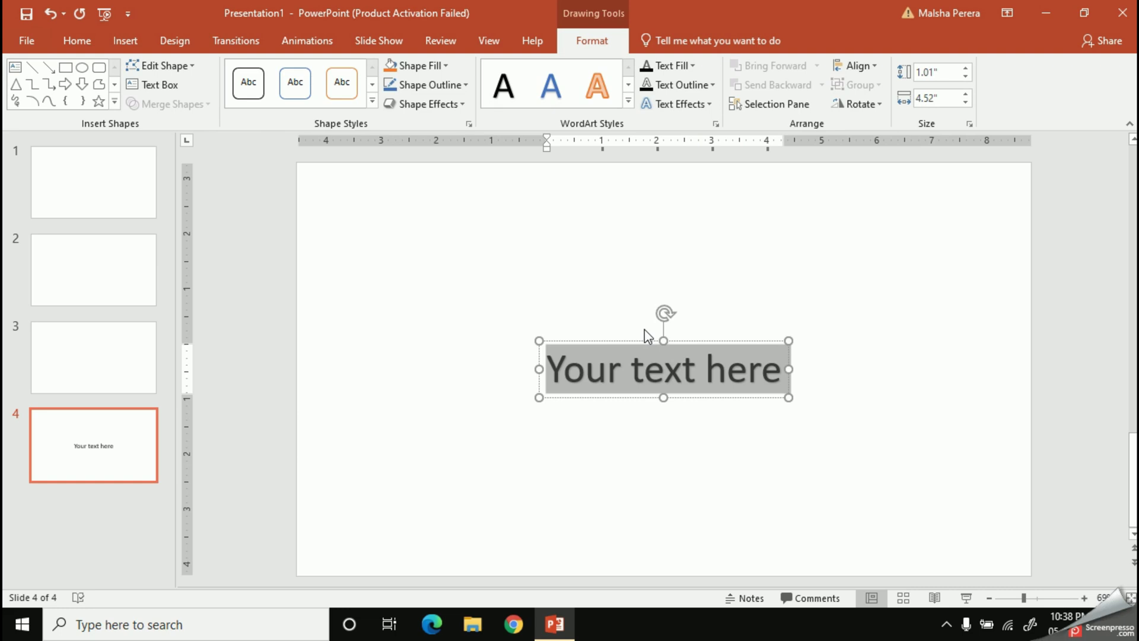
Type the heading on five lines: HOW TO MAKE LEARNING / FUN / IN A / SOCIAL DISTANCED / CLASSROOM.
text(H)
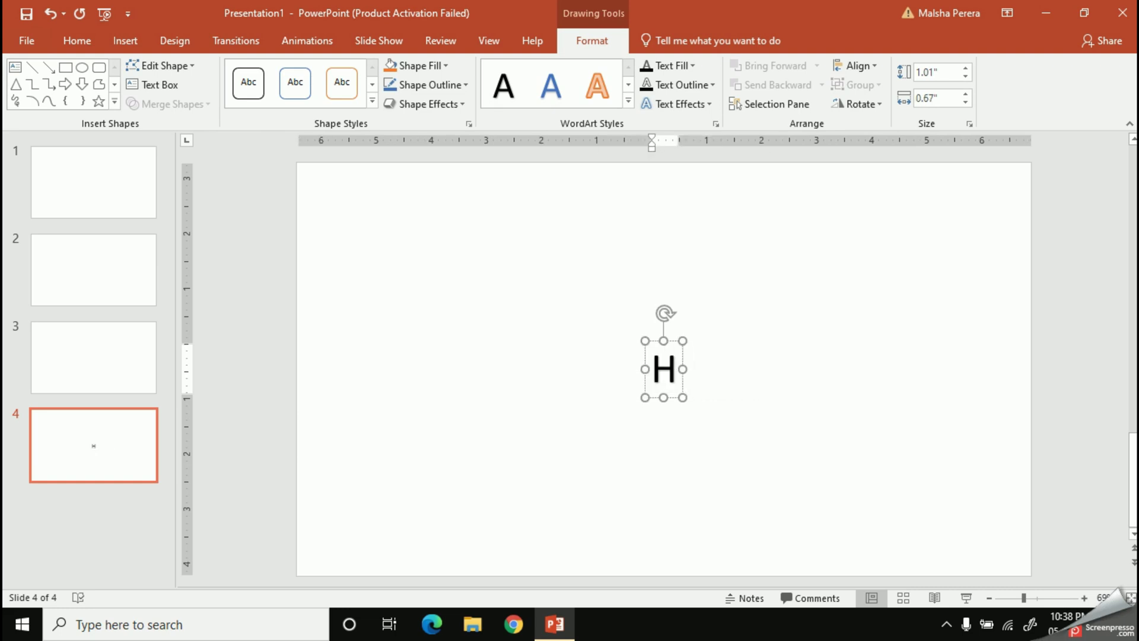
text(OW T)
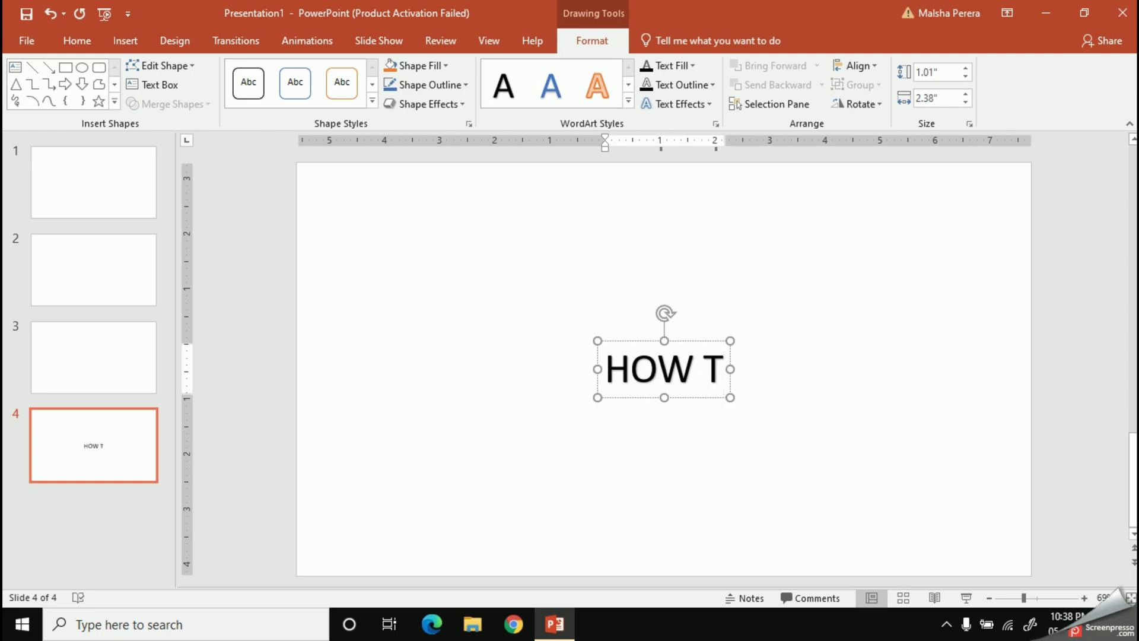
text(O MAKE)
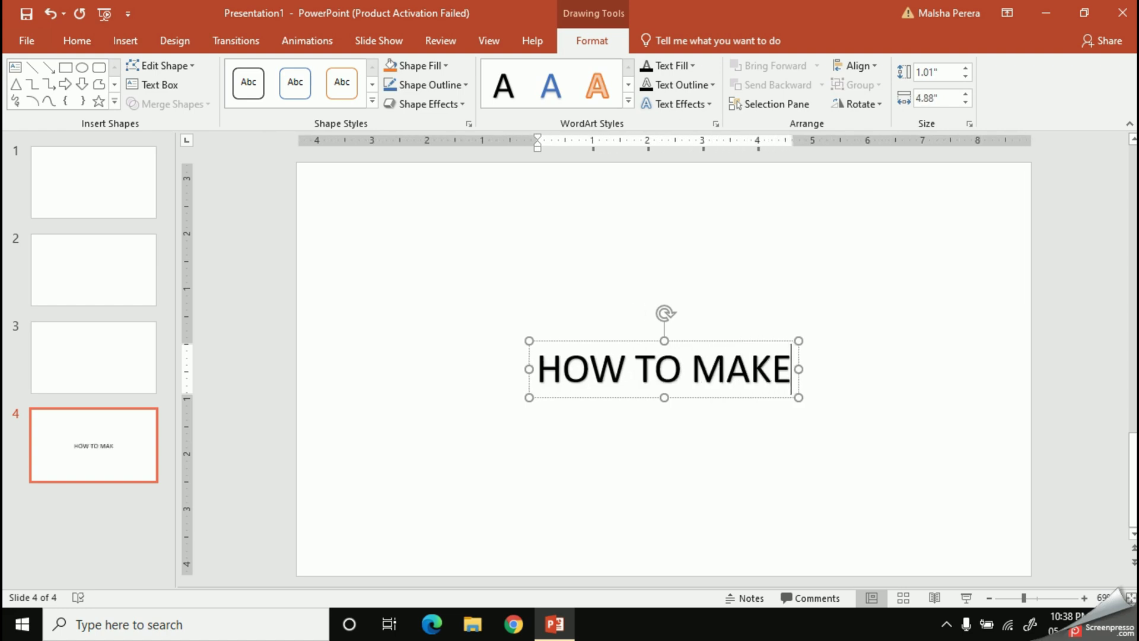
text( LEARNIN)
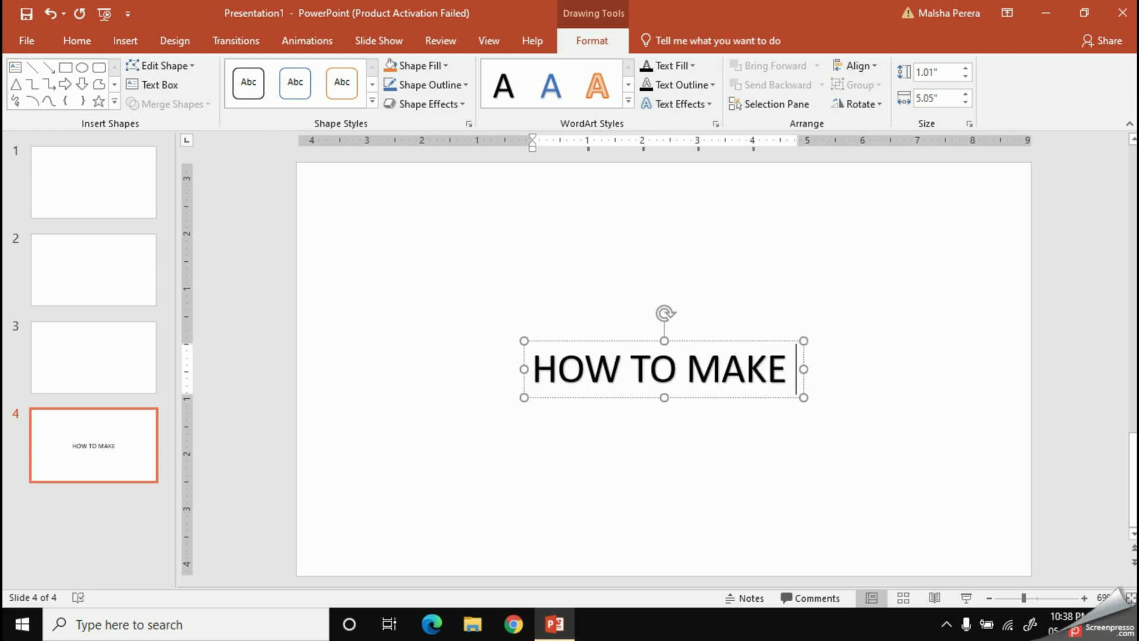
text(G)
key(Return)
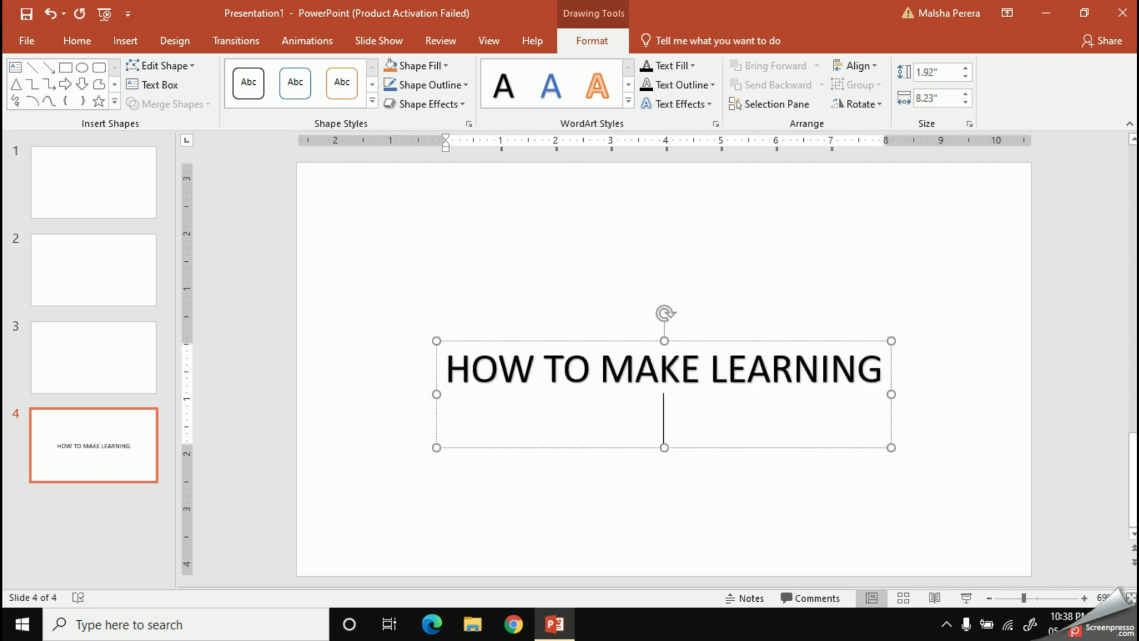
text(FUN)
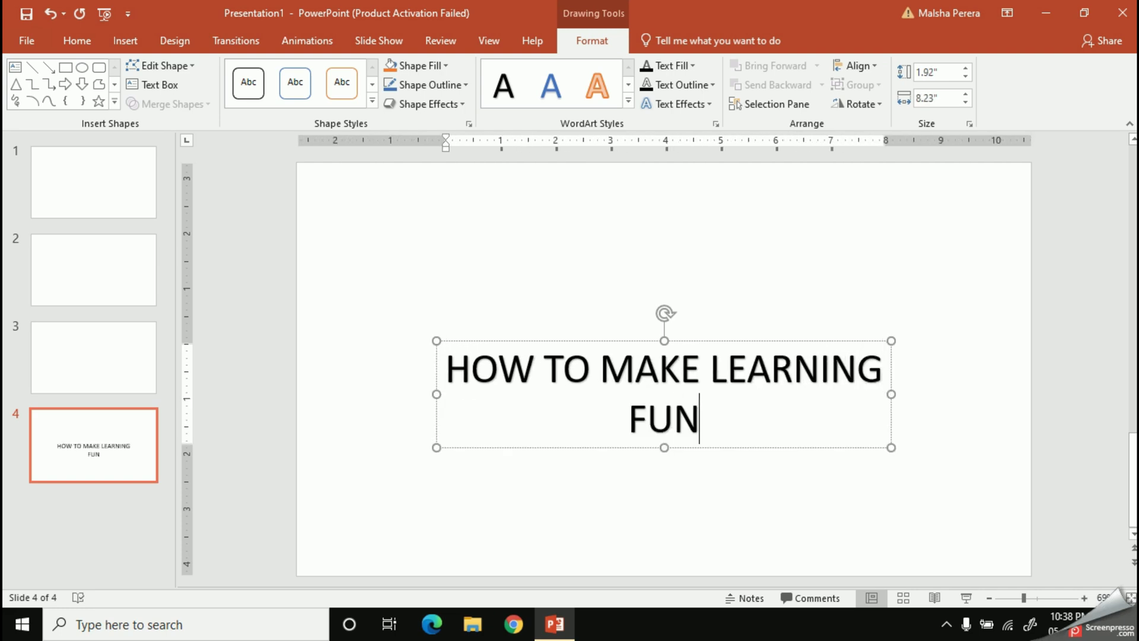
key(Return)
text(IN A)
key(Return)
text(SOCI)
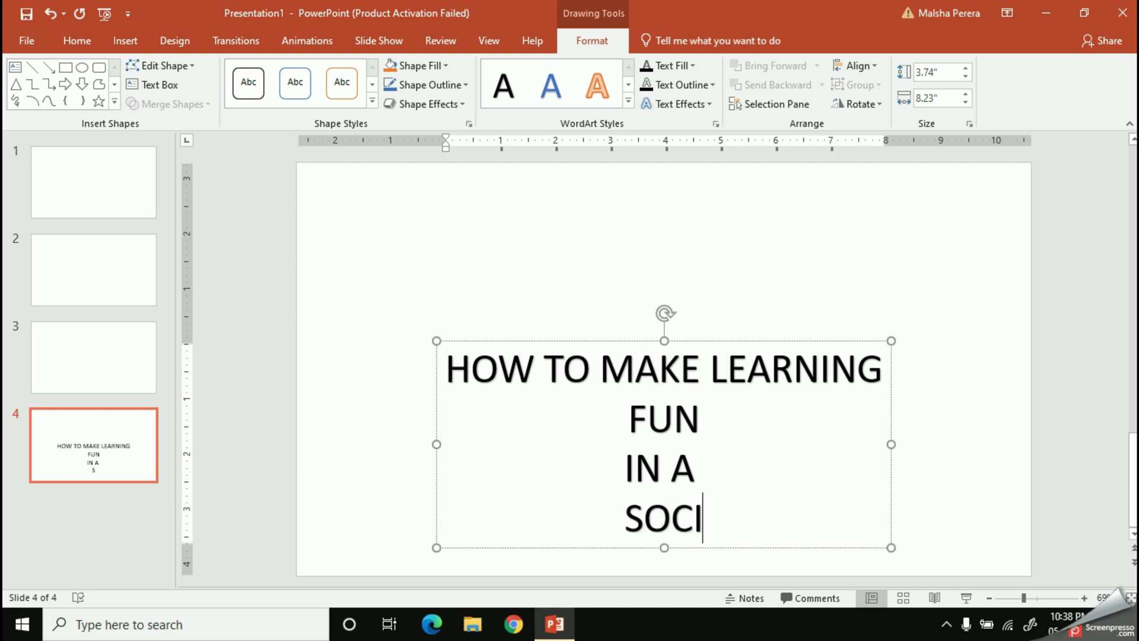
text(AL DISTANCED)
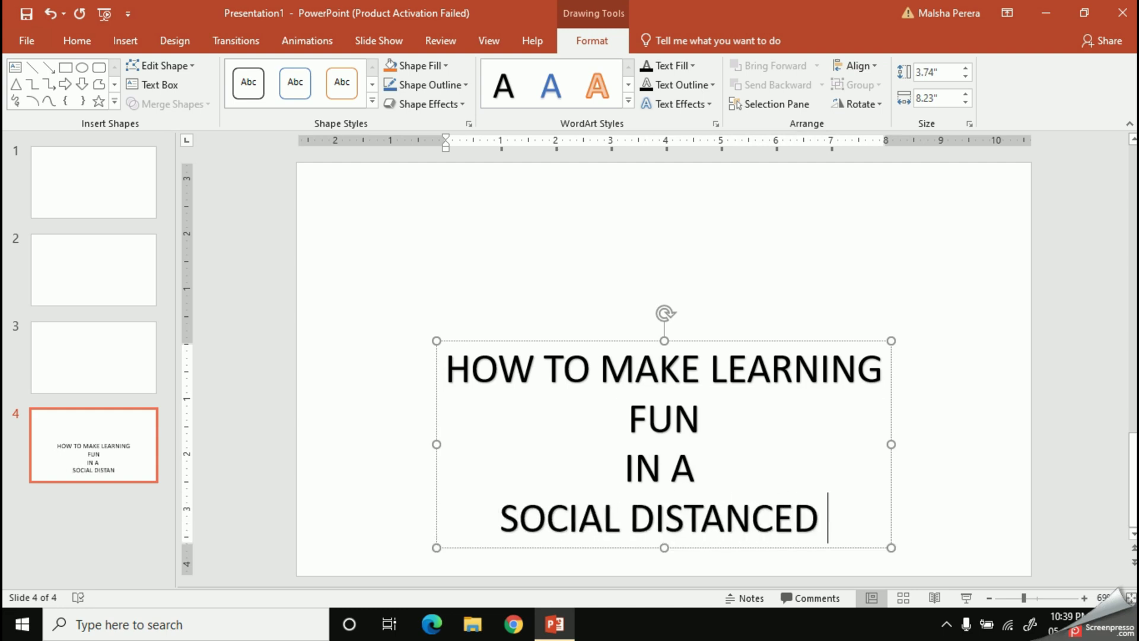
key(Return)
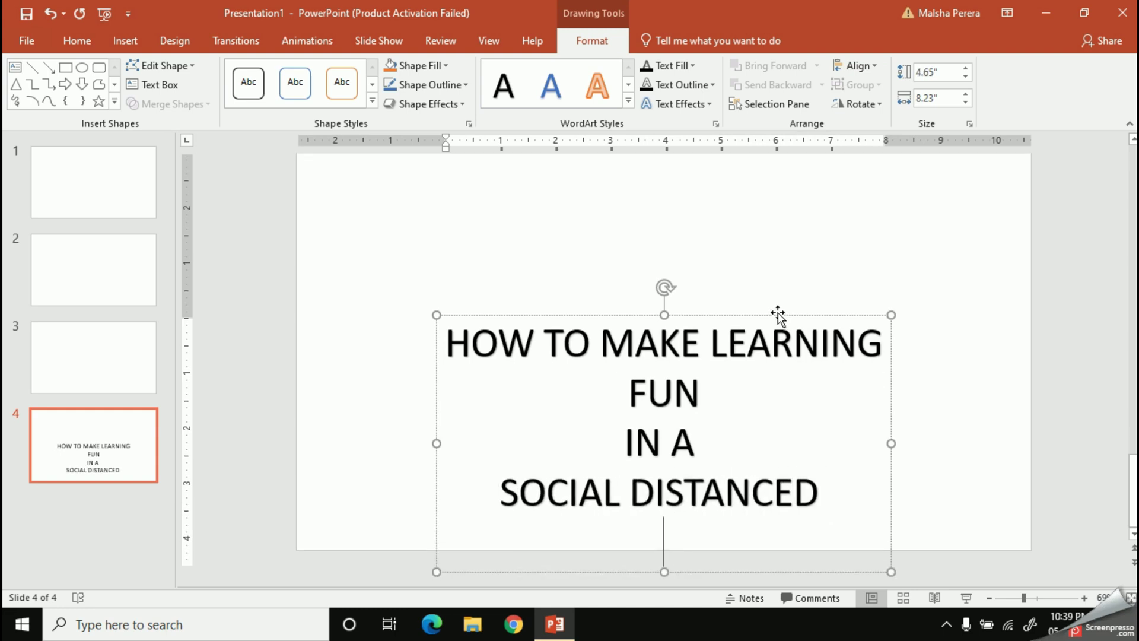
text(CLASSRO)
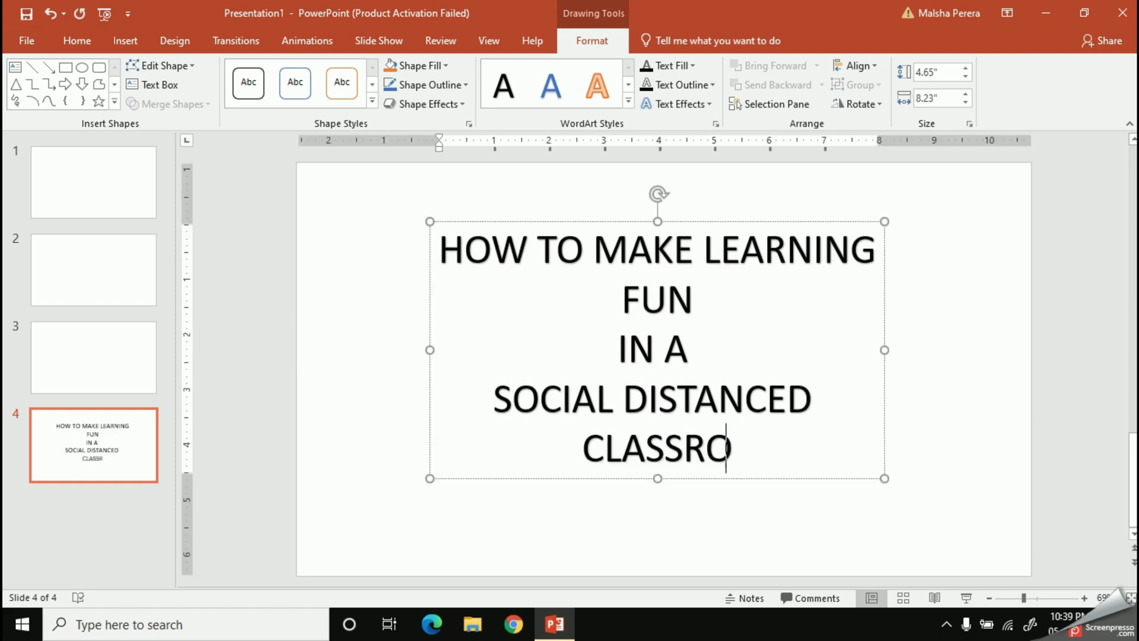
text(OM)
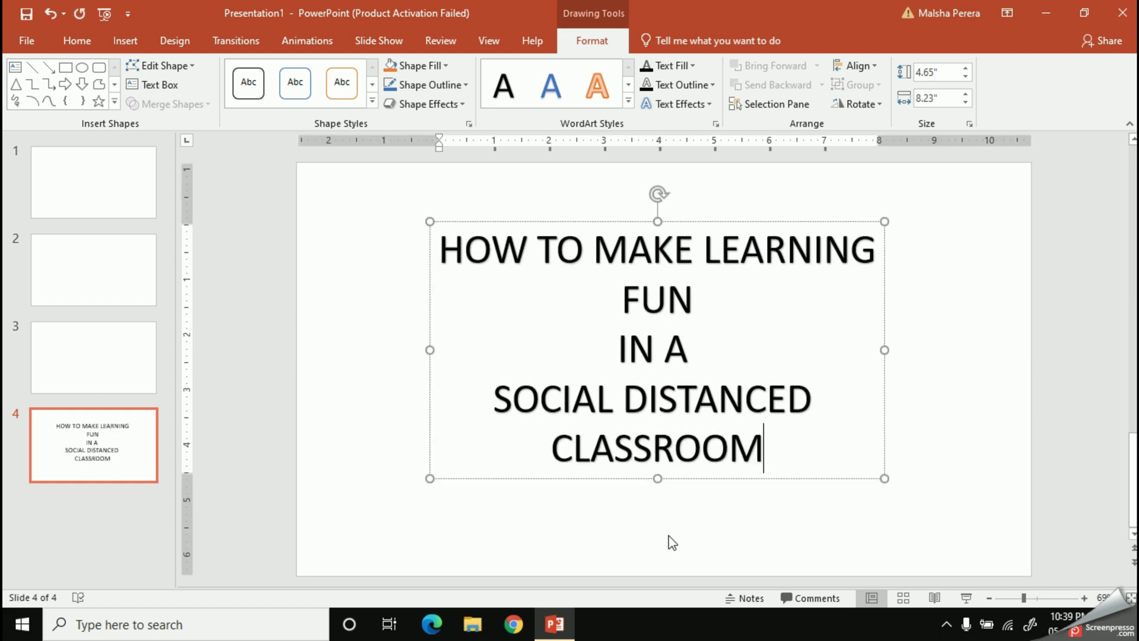
click(659, 527)
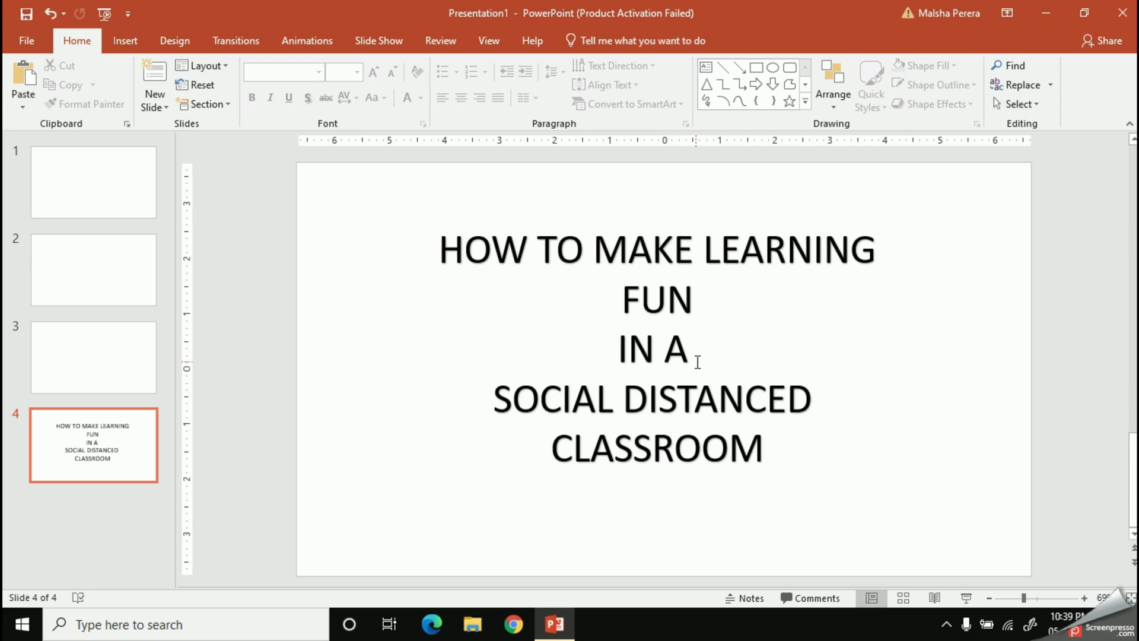
Give HOW TO MAKE LEARNING a blue WordArt style and CLASSROOM the orange-outline style.
click(725, 478)
drag(442, 249, 878, 252)
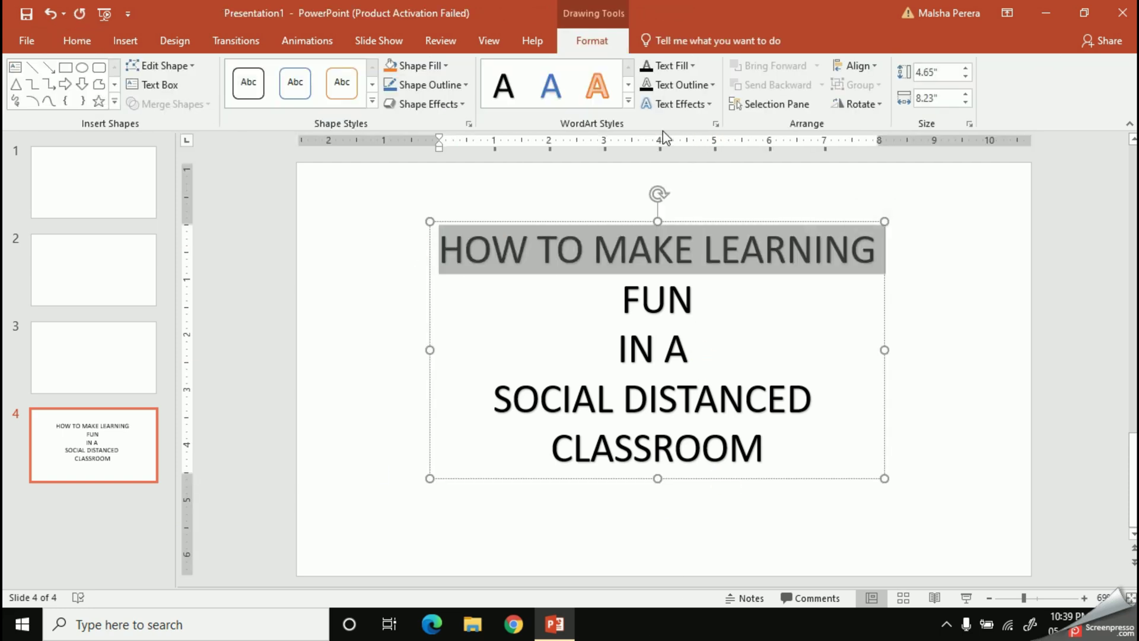
click(628, 101)
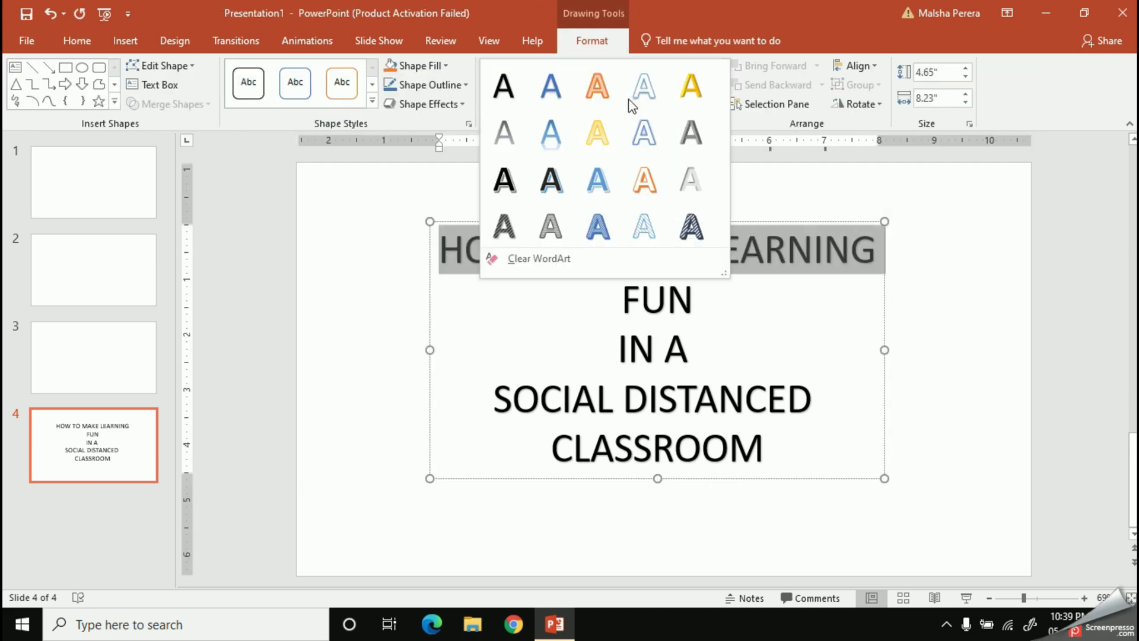
click(598, 178)
double_click(657, 448)
click(551, 86)
Style FUN grey patterned, IN A blue, and SOCIAL DISTANCED orange-outline WordArt.
drag(615, 289, 697, 298)
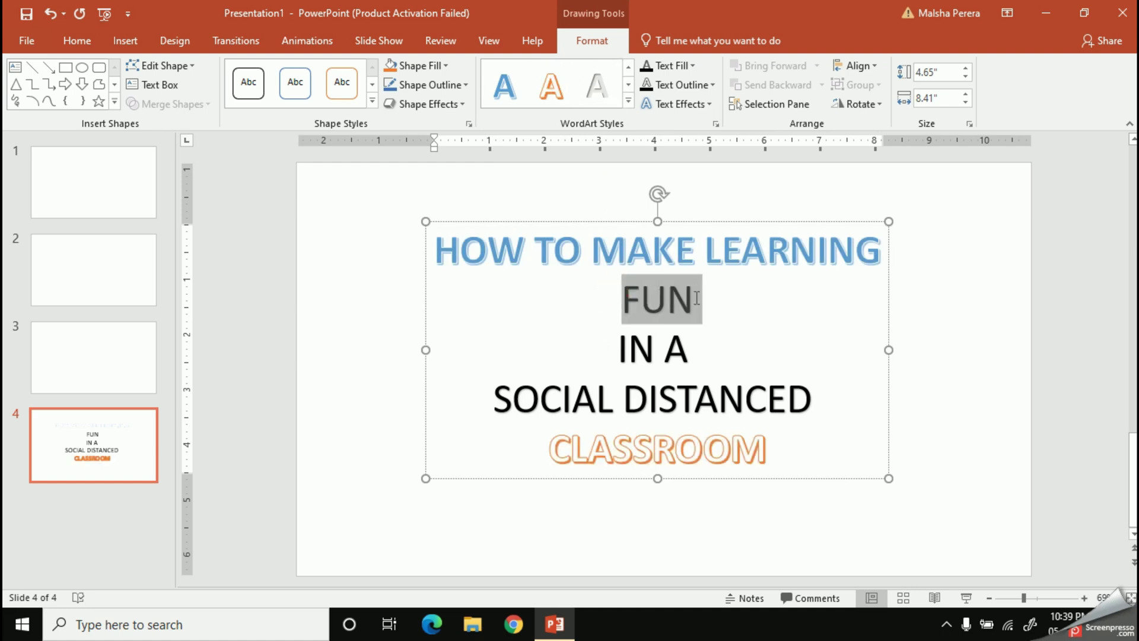
click(628, 101)
click(690, 224)
drag(620, 349, 694, 350)
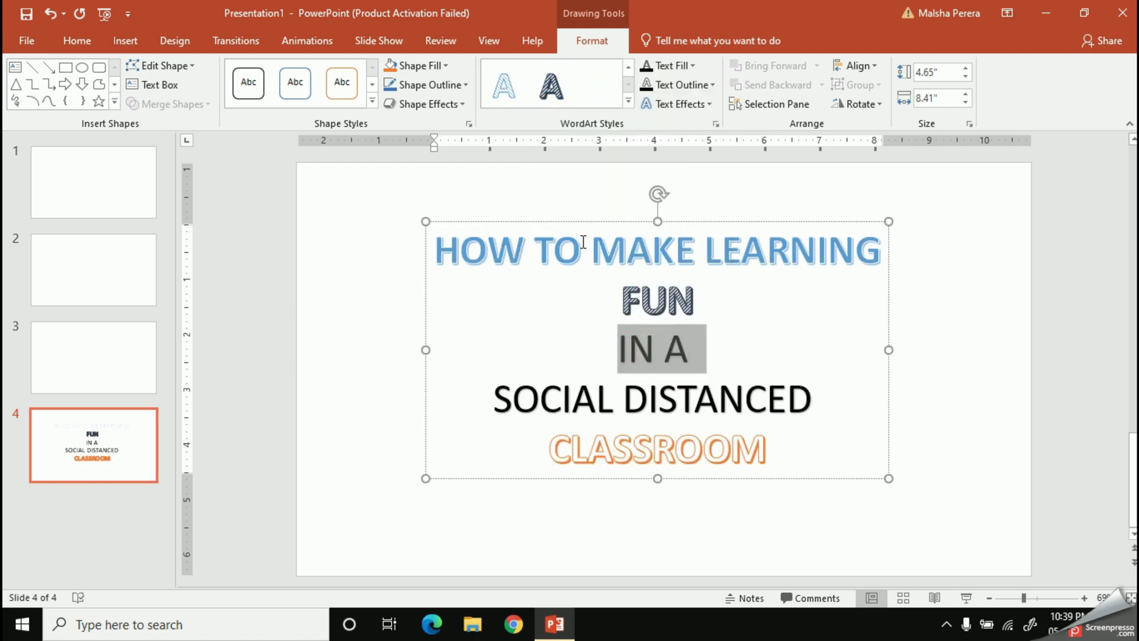
click(628, 101)
click(595, 178)
drag(830, 399, 492, 398)
click(551, 86)
click(831, 488)
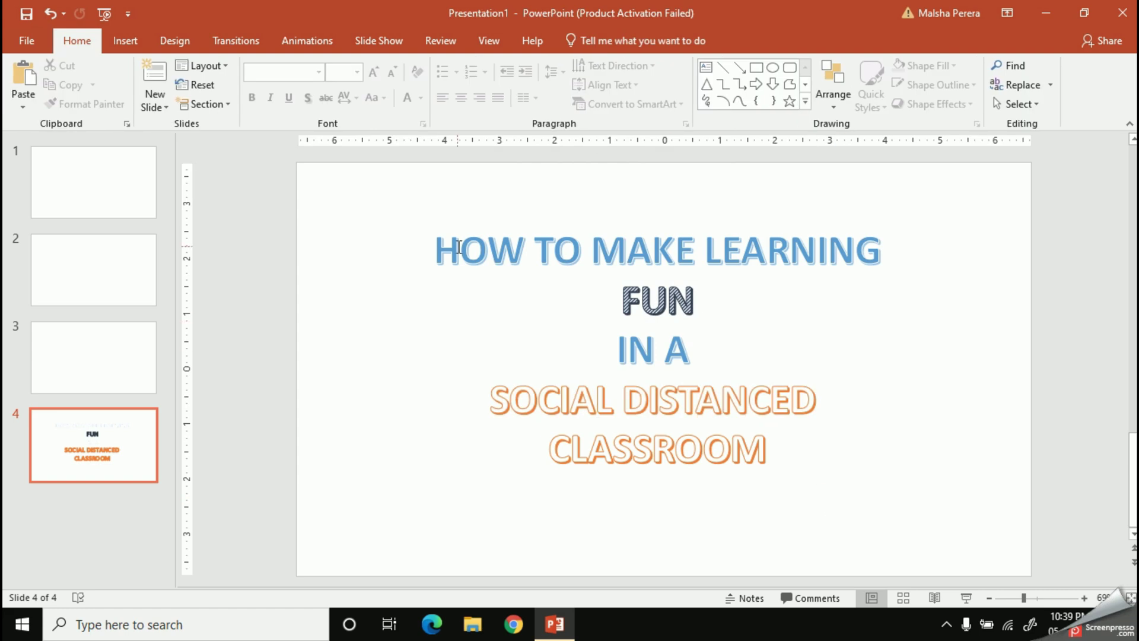
Fill HOW TO MAKE LEARNING light blue and SOCIAL DISTANCED CLASSROOM orange.
drag(436, 249, 888, 252)
click(671, 65)
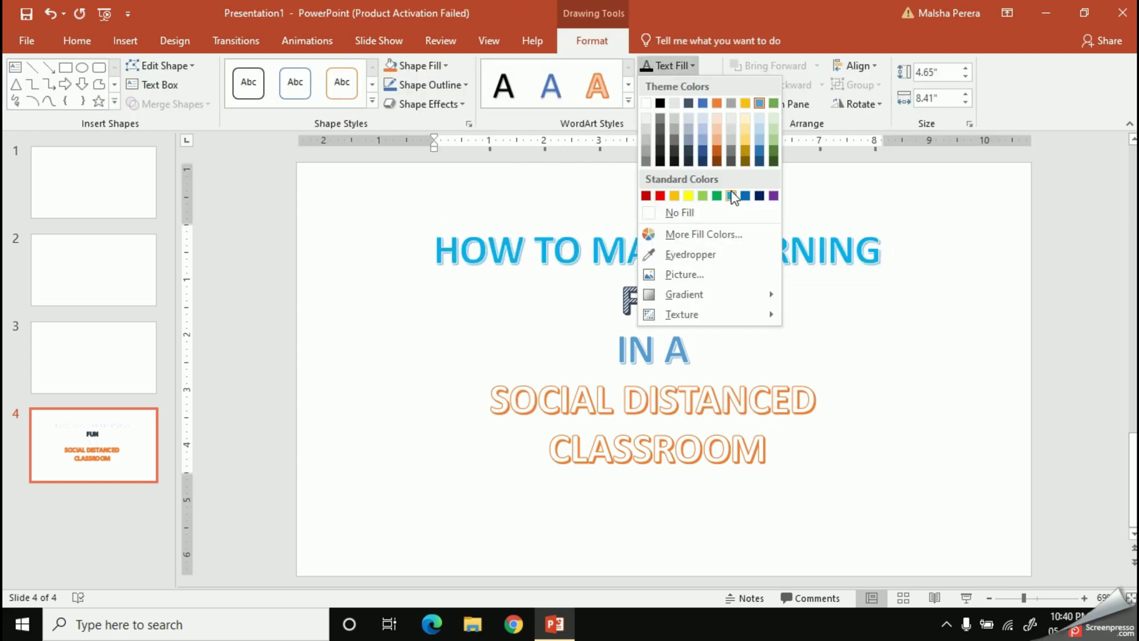
click(731, 196)
drag(490, 394, 769, 454)
click(671, 65)
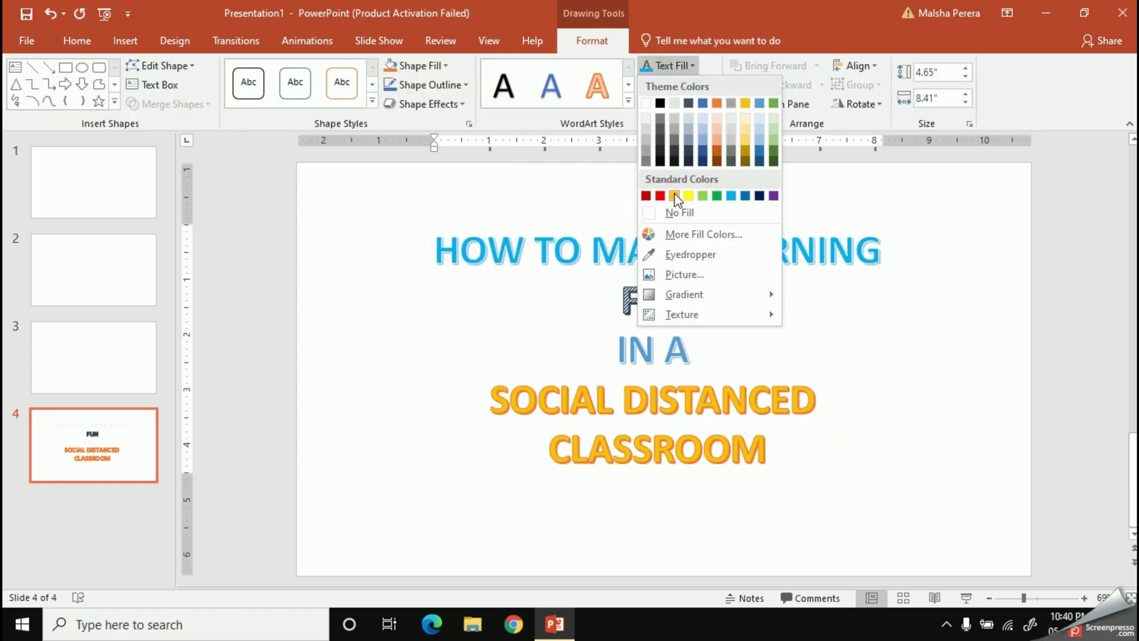
click(674, 196)
double_click(657, 298)
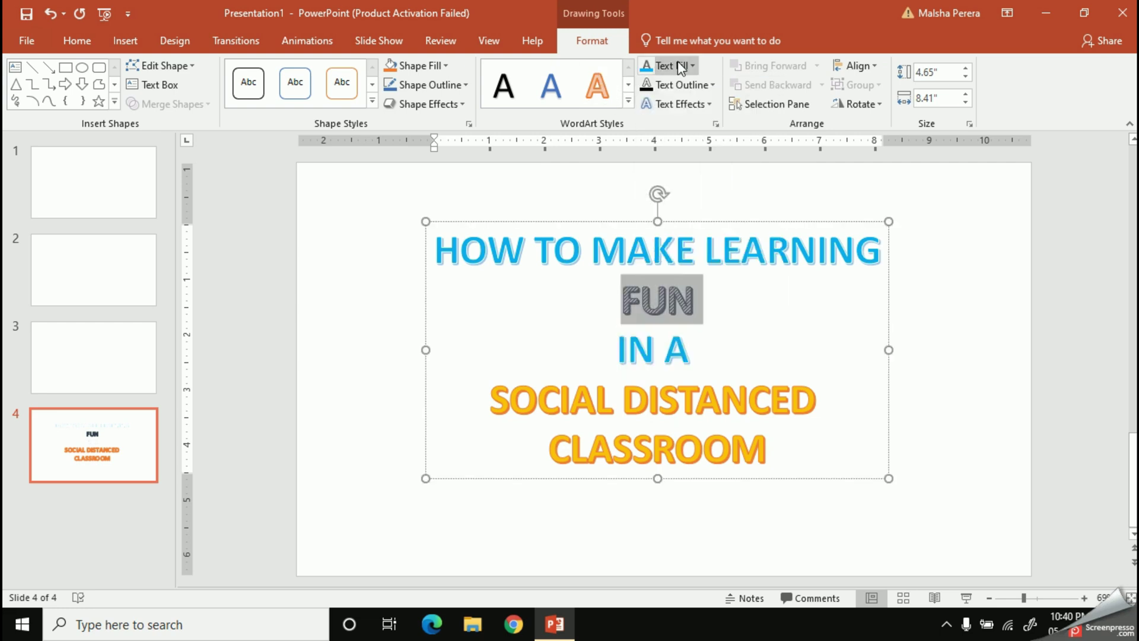
Increase the title font size, make FUN larger still, and nudge the box up.
click(78, 41)
click(373, 74)
click(372, 74)
click(372, 74)
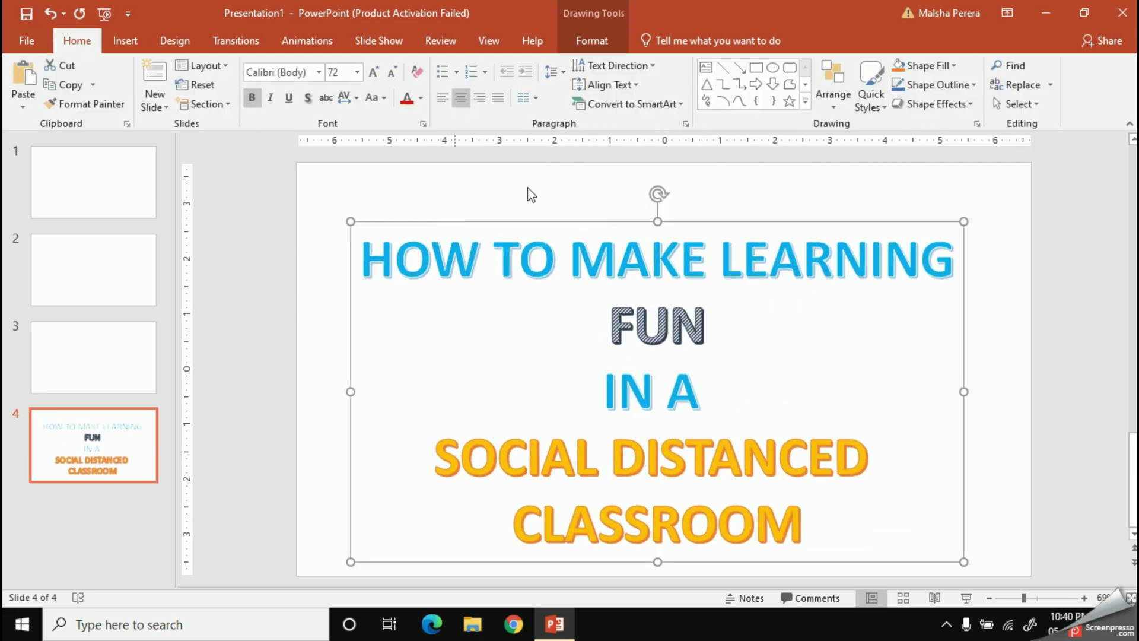
click(373, 74)
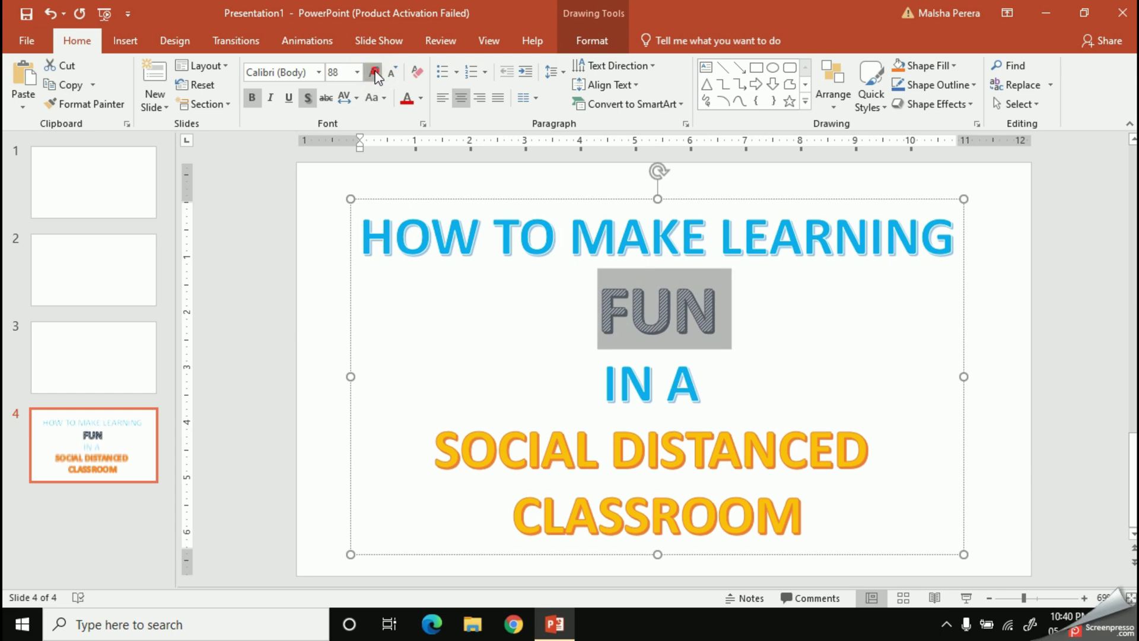
click(373, 74)
click(793, 338)
mouse_move(506, 202)
mouse_down()
mouse_move(512, 184)
mouse_move(513, 201)
mouse_up()
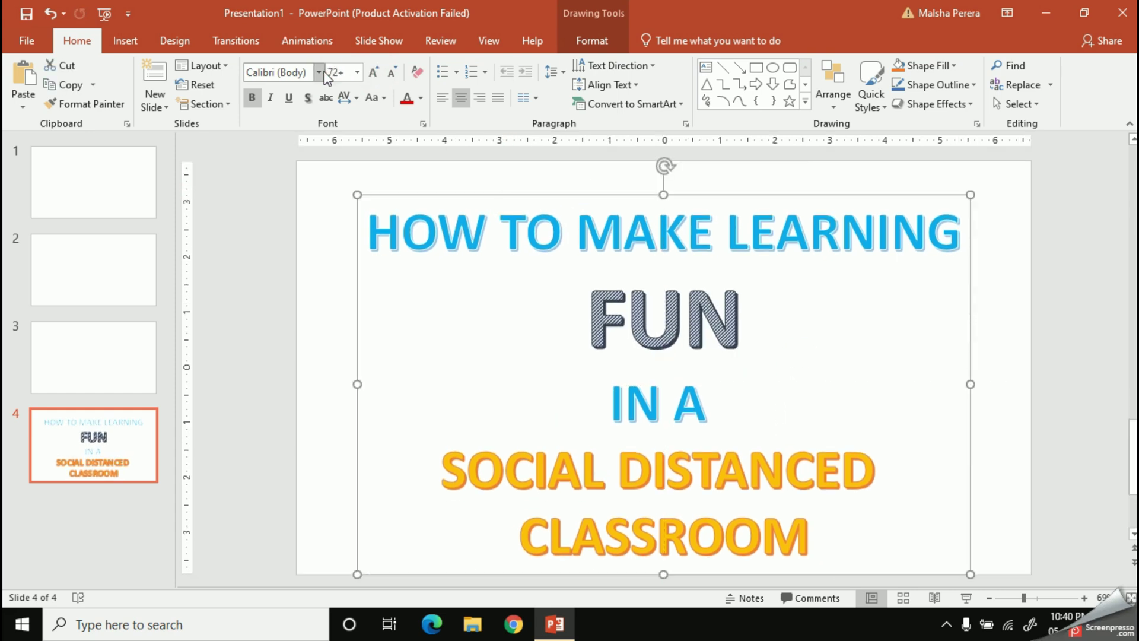
Set the title font to Gill Sans Nova Cond Ultra Bold and move the box higher.
click(319, 72)
scroll(344, 338, down, 8)
key(Down)
key(Down)
key(Down)
key(Down)
key(Down)
key(Down)
key(Down)
key(Down)
key(Down)
key(Down)
key(Down)
key(Down)
key(Down)
key(Down)
key(Down)
key(Down)
key(Down)
key(Down)
key(Down)
key(Down)
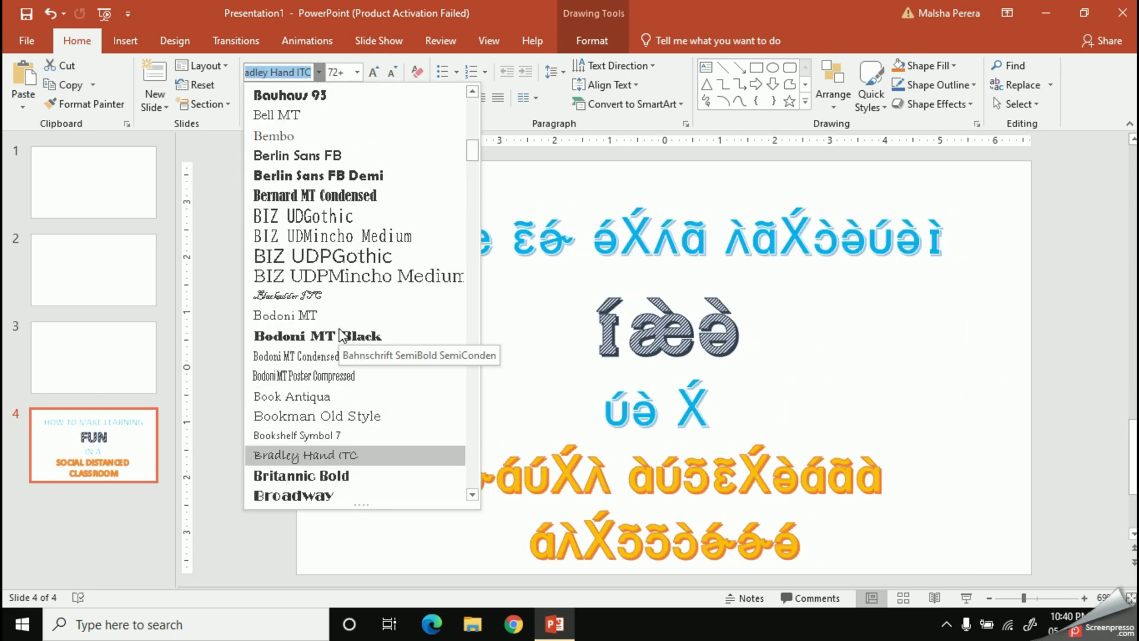
key(Down)
key(Down)
key(Down)
key(Down)
key(Down)
key(Down)
key(Down)
key(Down)
key(Down)
key(Down)
key(Down)
key(Down)
key(Down)
key(Down)
key(Down)
key(Down)
key(Down)
key(Down)
key(Down)
key(Down)
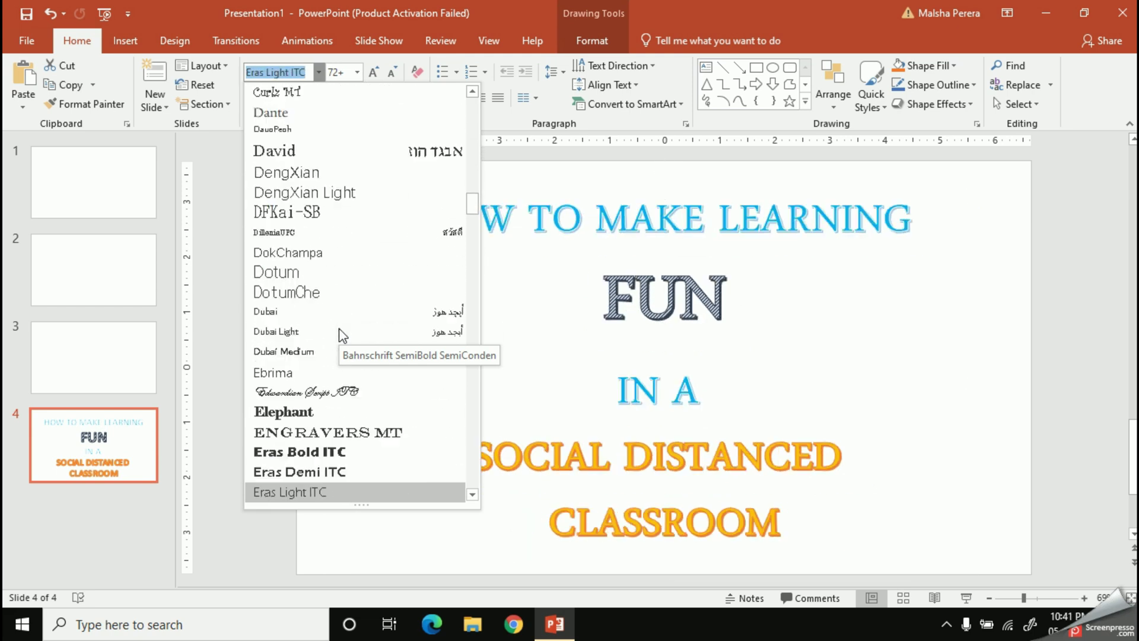
key(Up)
key(Up)
key(Up)
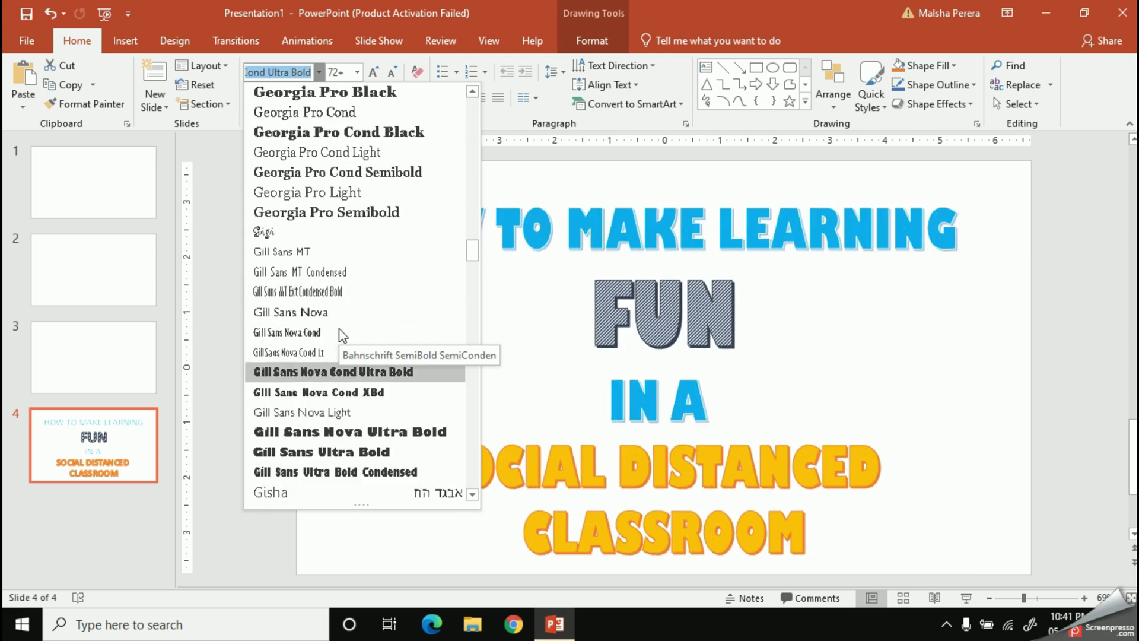
key(Return)
drag(778, 194, 783, 188)
click(1010, 355)
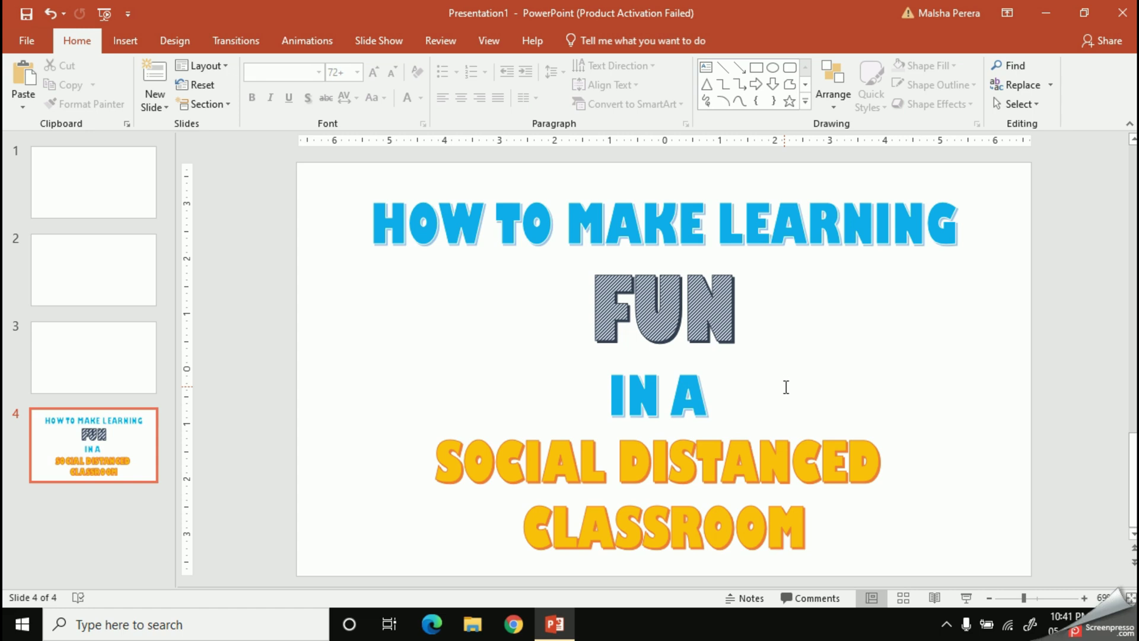
Open the effective online learning folder on the desktop, then return to PowerPoint.
click(1046, 12)
double_click(158, 46)
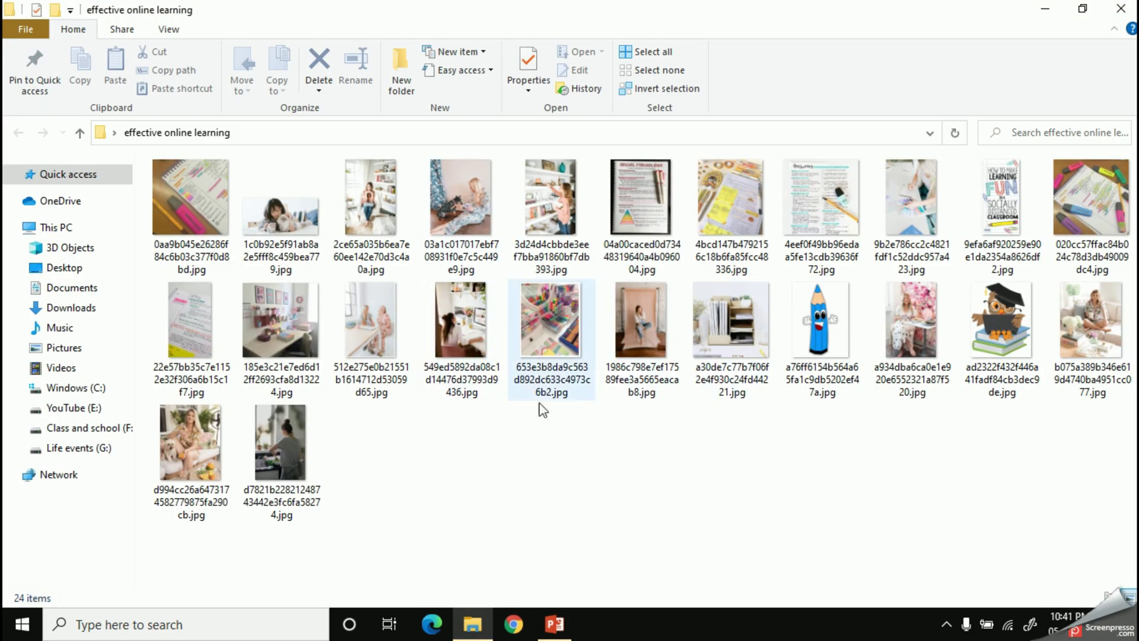
click(1083, 9)
click(1031, 63)
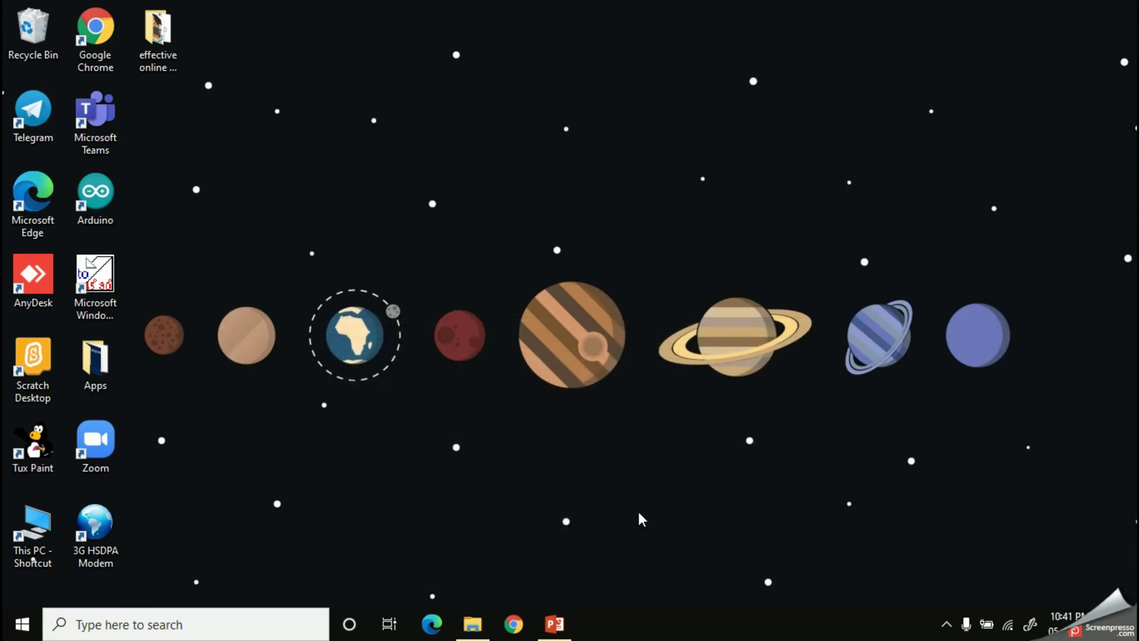
click(555, 626)
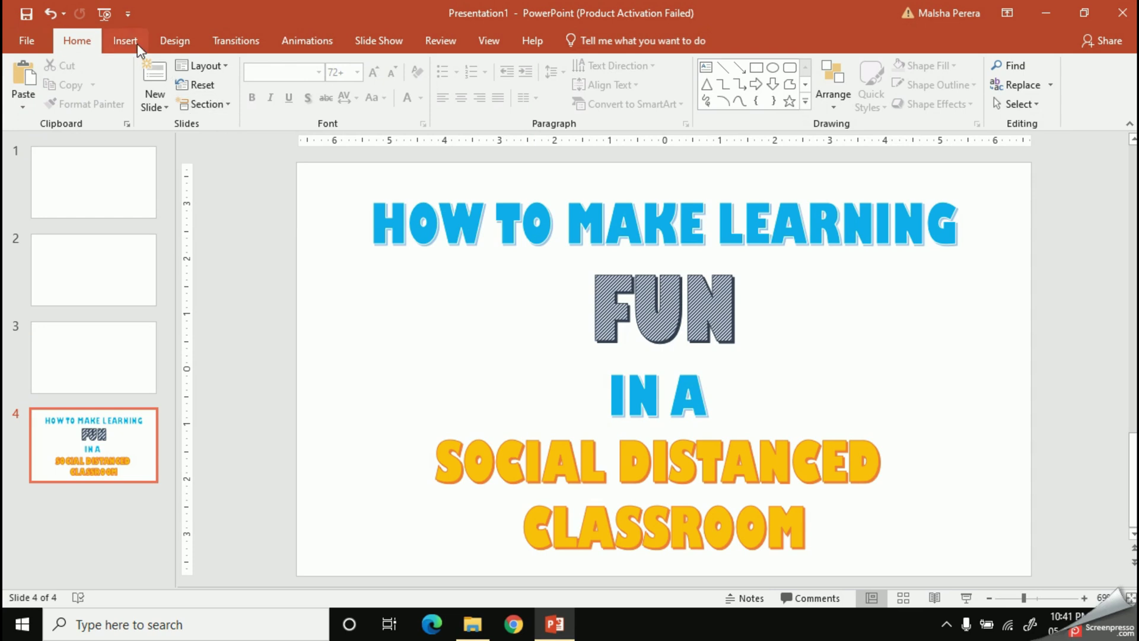
Insert the cartoon pencil picture from Desktop > effective online learning onto slide 4.
click(133, 40)
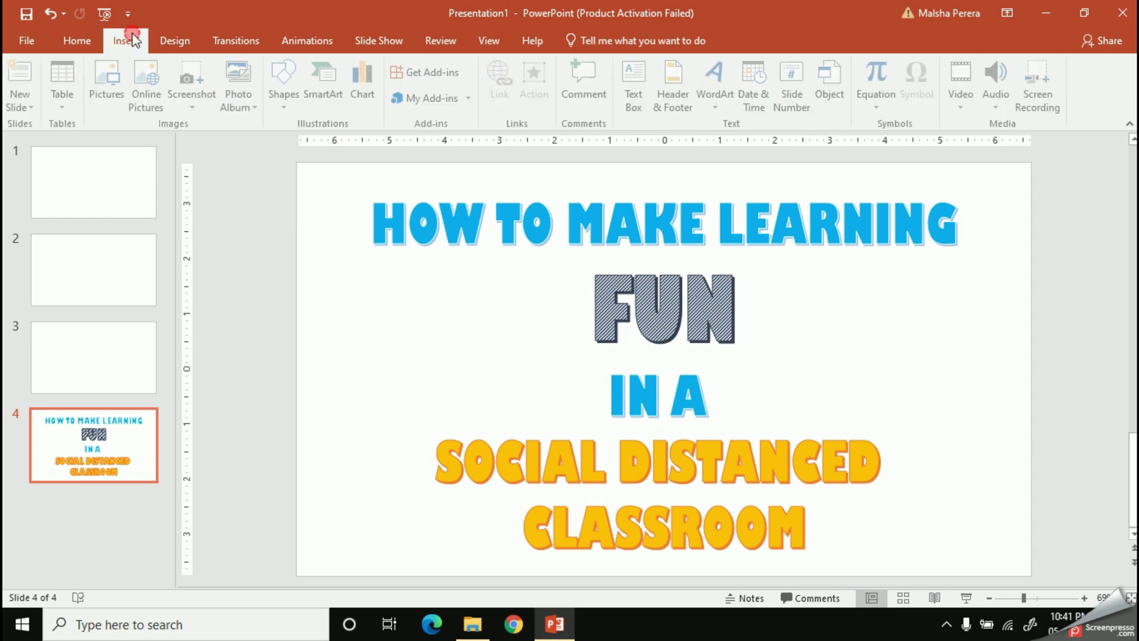
click(107, 98)
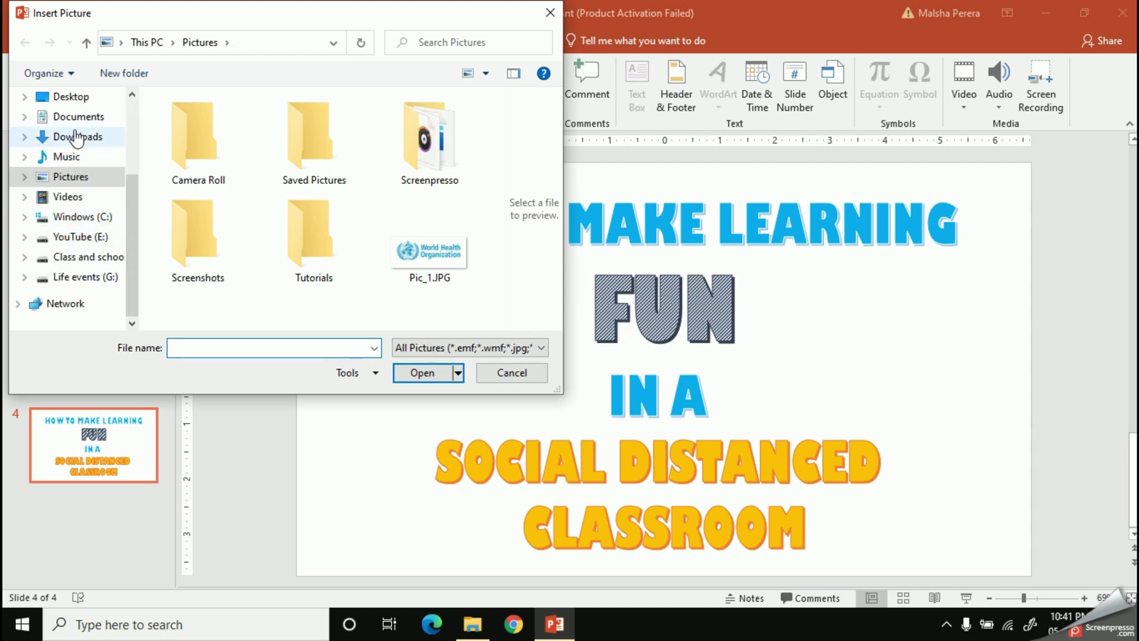
click(71, 100)
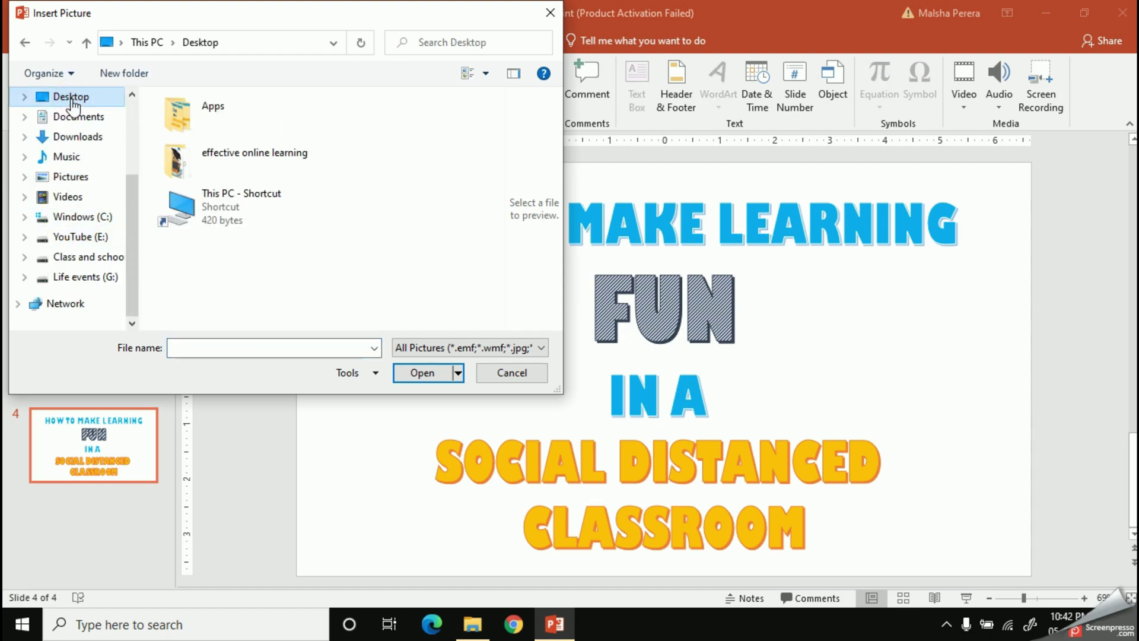
double_click(209, 152)
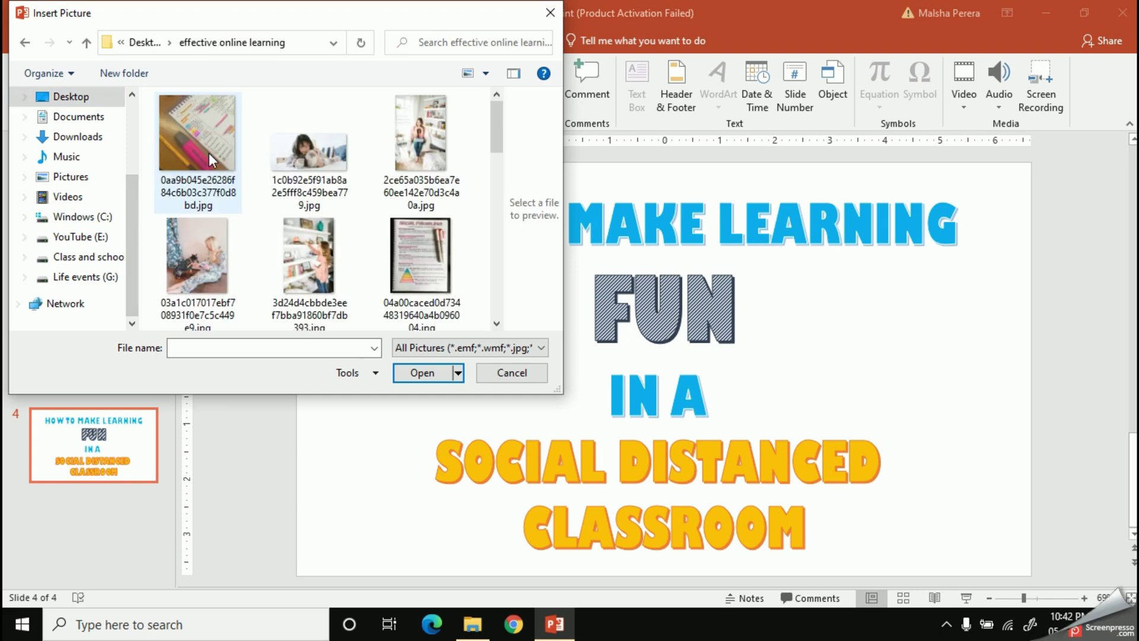
scroll(272, 269, down, 3)
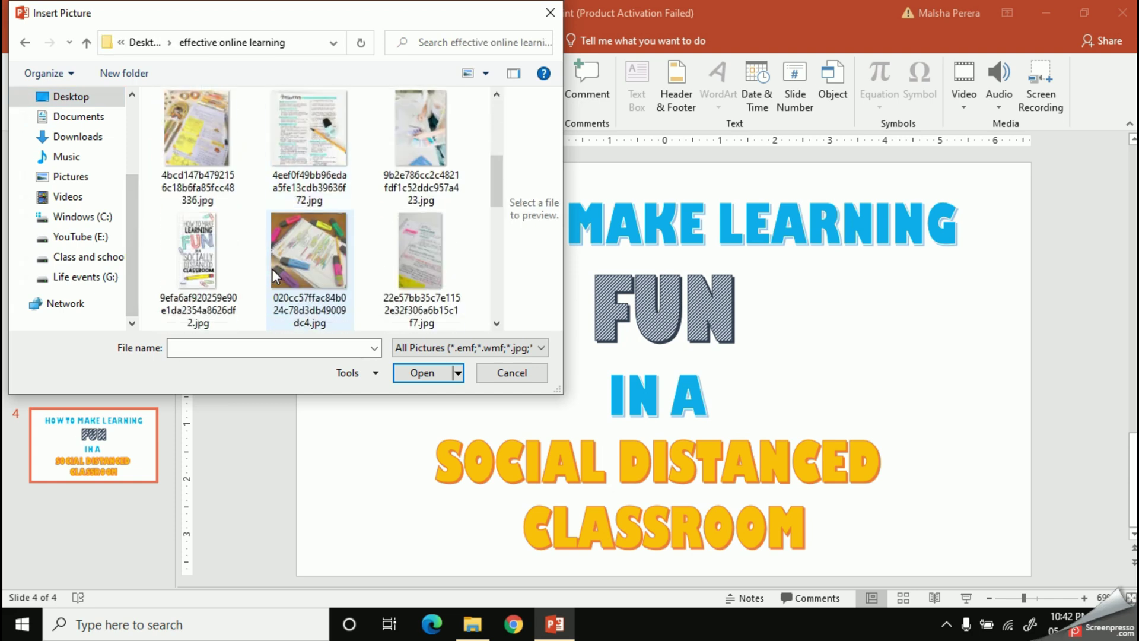
scroll(273, 269, down, 5)
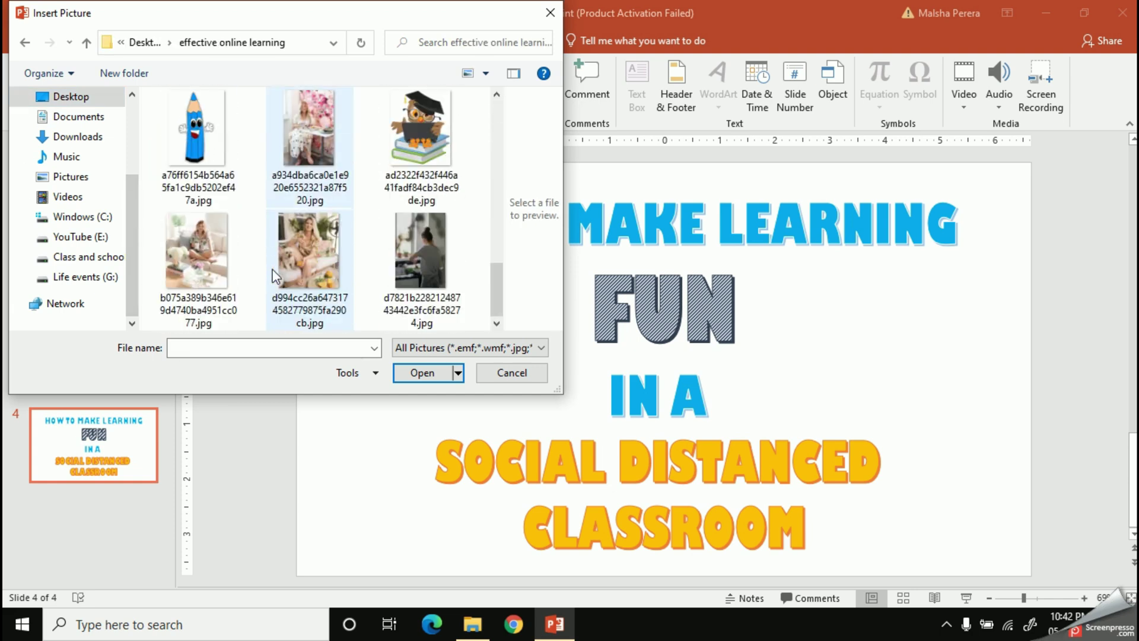
click(196, 137)
click(413, 374)
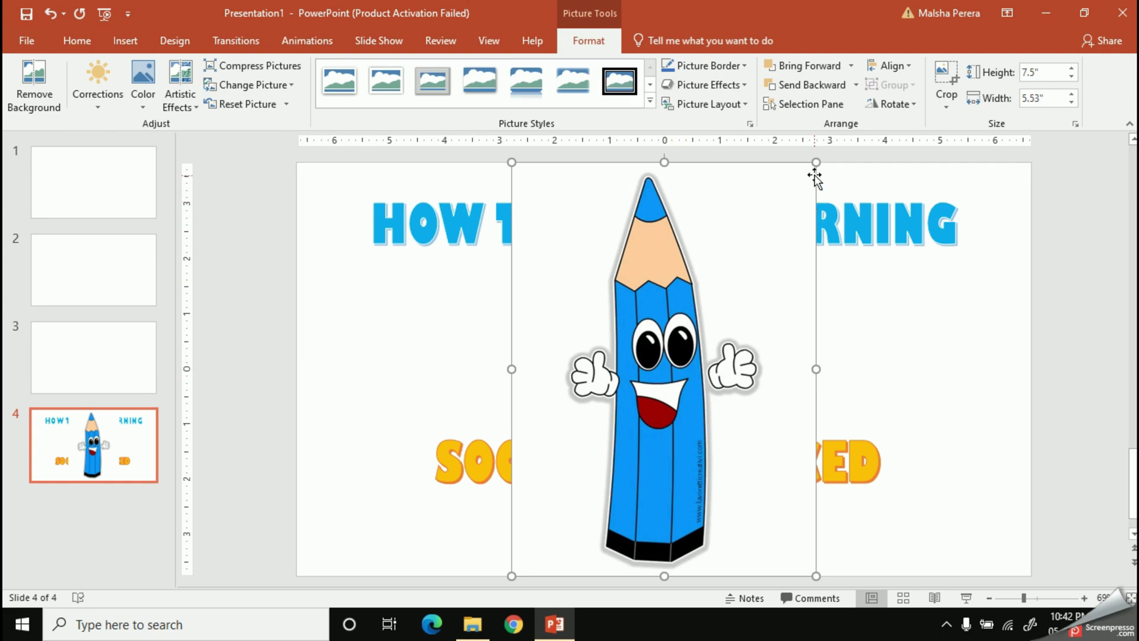
Resize the pencil picture and move it to the left side of the slide.
mouse_move(816, 162)
mouse_down()
mouse_move(629, 375)
mouse_move(362, 402)
mouse_move(407, 418)
mouse_up()
drag(467, 336, 491, 280)
drag(431, 420, 414, 420)
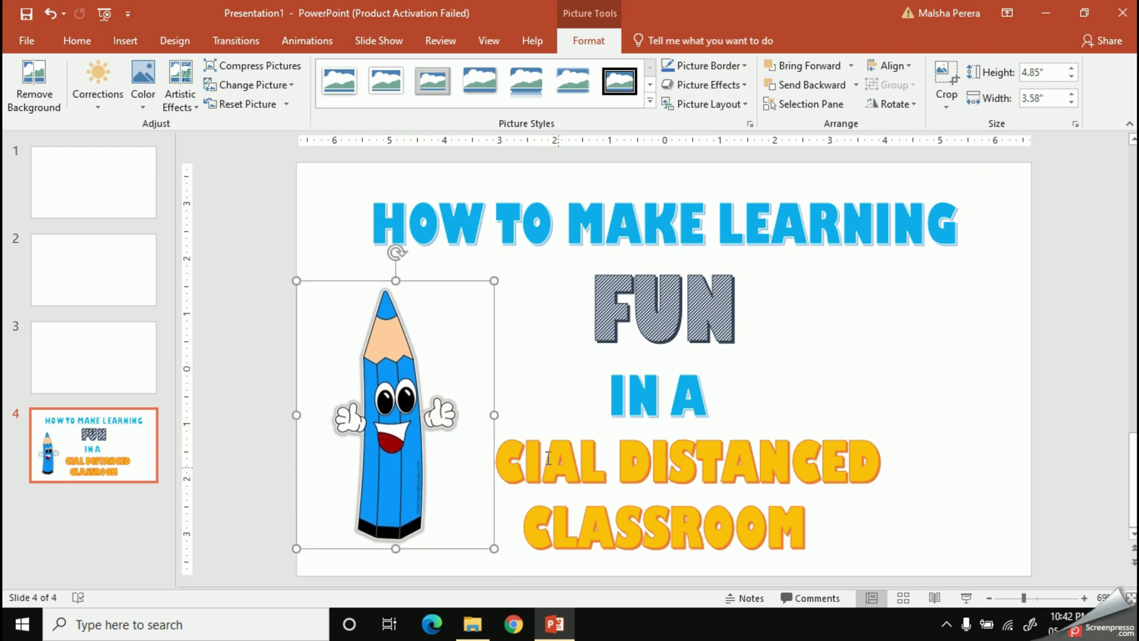
click(573, 386)
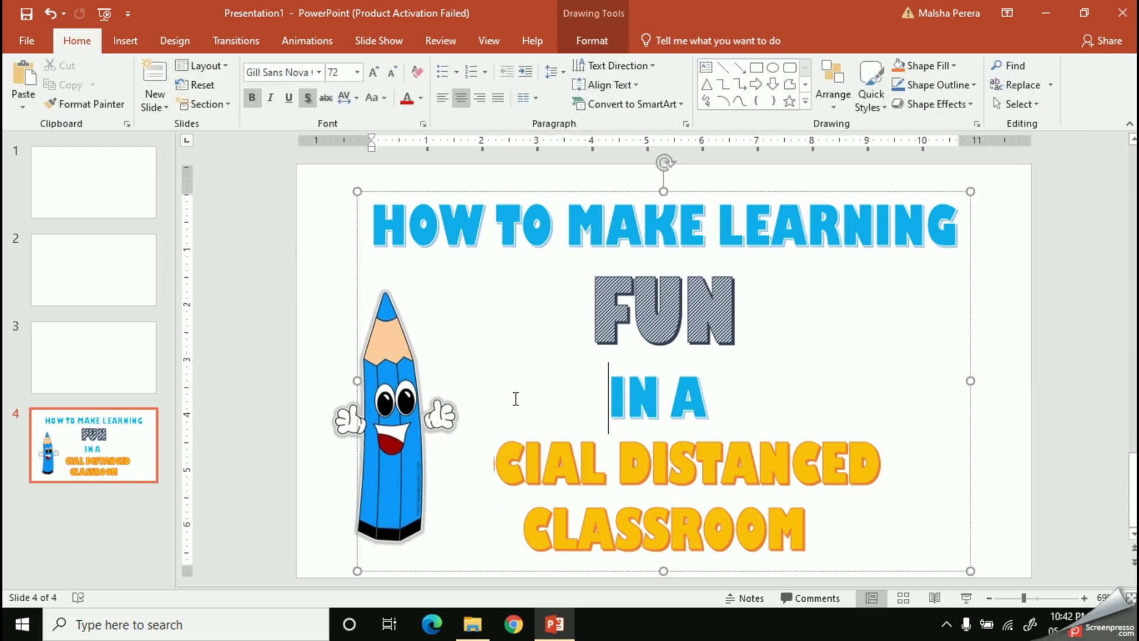
click(345, 419)
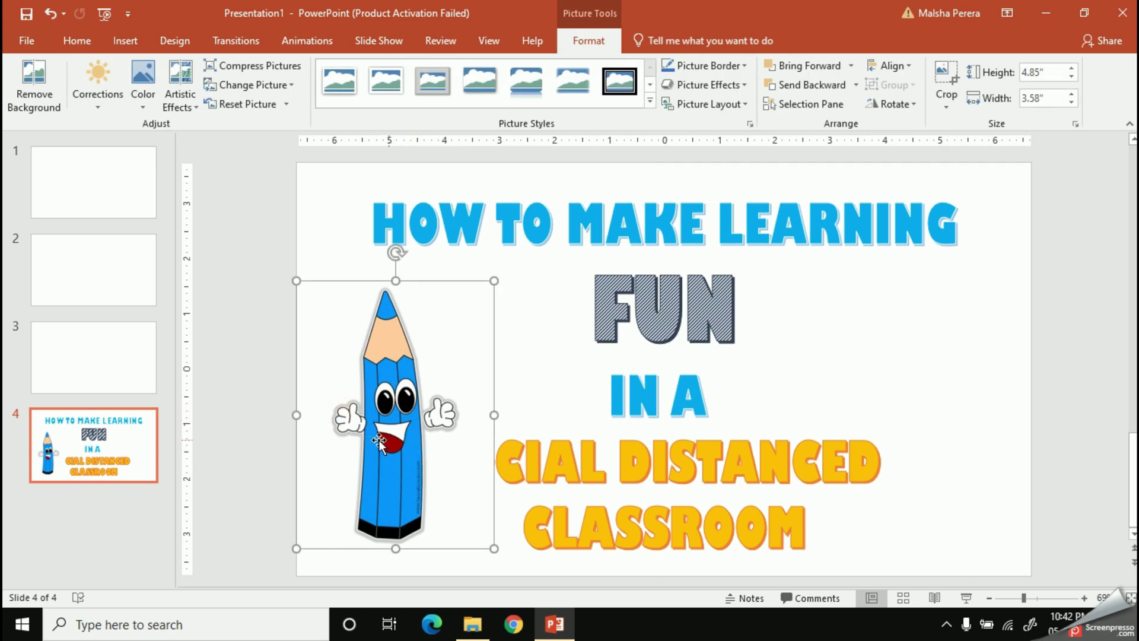
Send the pencil behind the title and enlarge it to 5.26 inches tall.
click(591, 41)
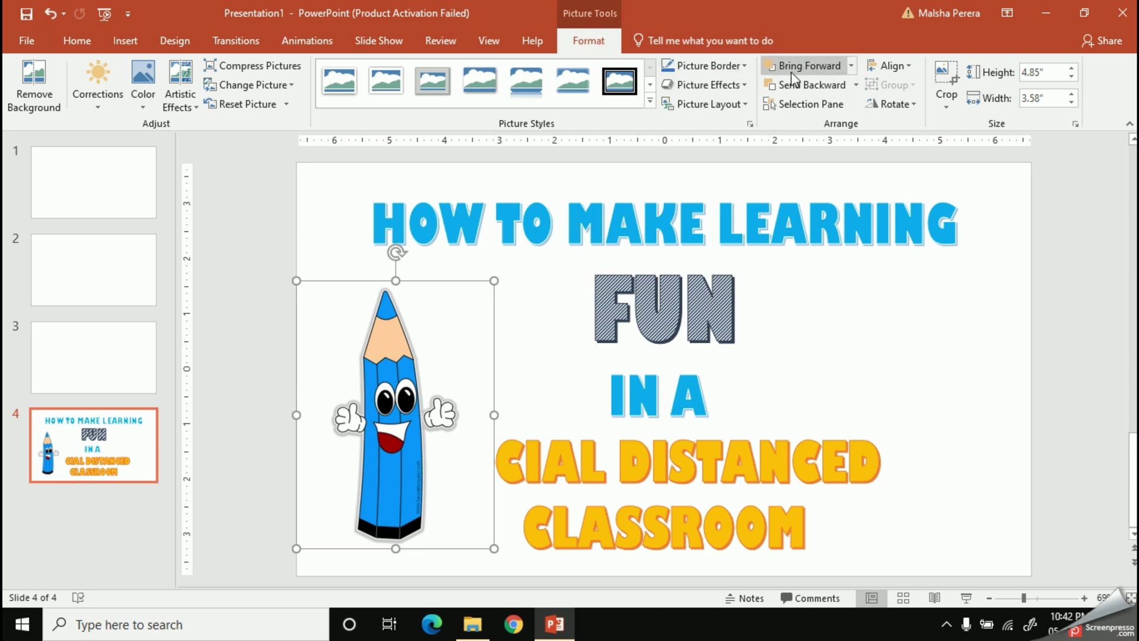
click(774, 91)
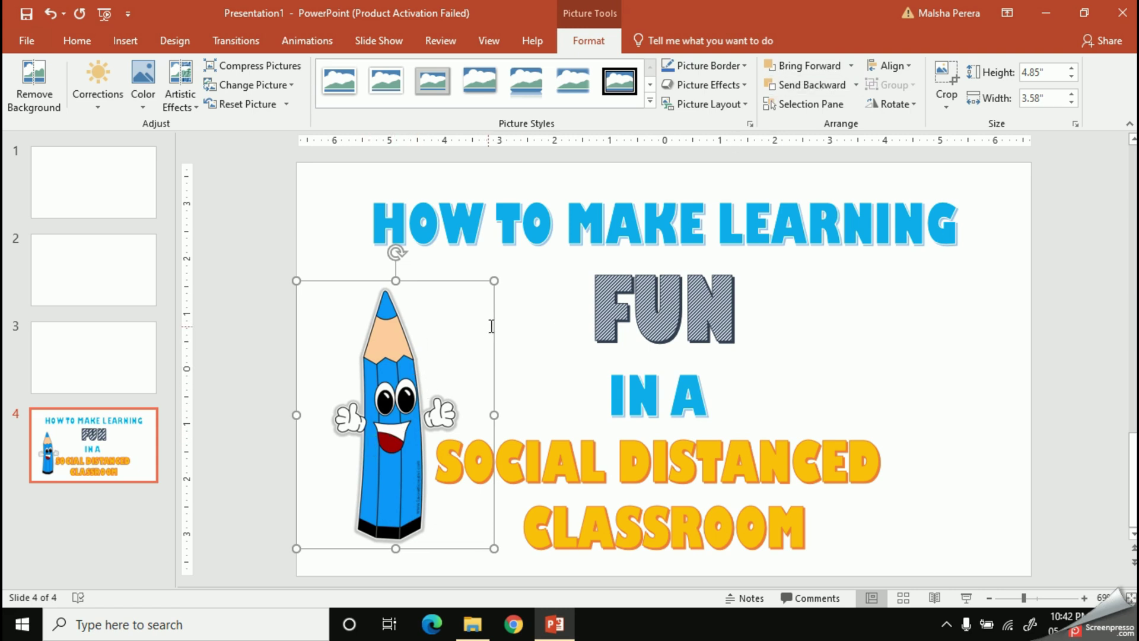
mouse_move(491, 323)
mouse_down()
mouse_move(501, 328)
mouse_move(481, 345)
mouse_up()
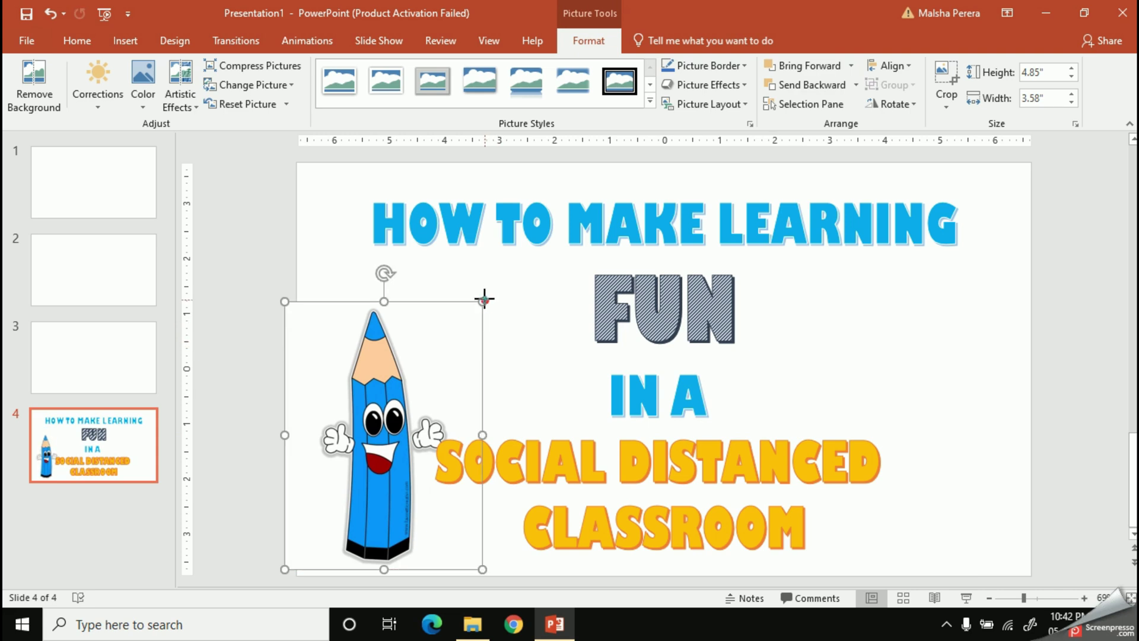
drag(484, 299, 499, 280)
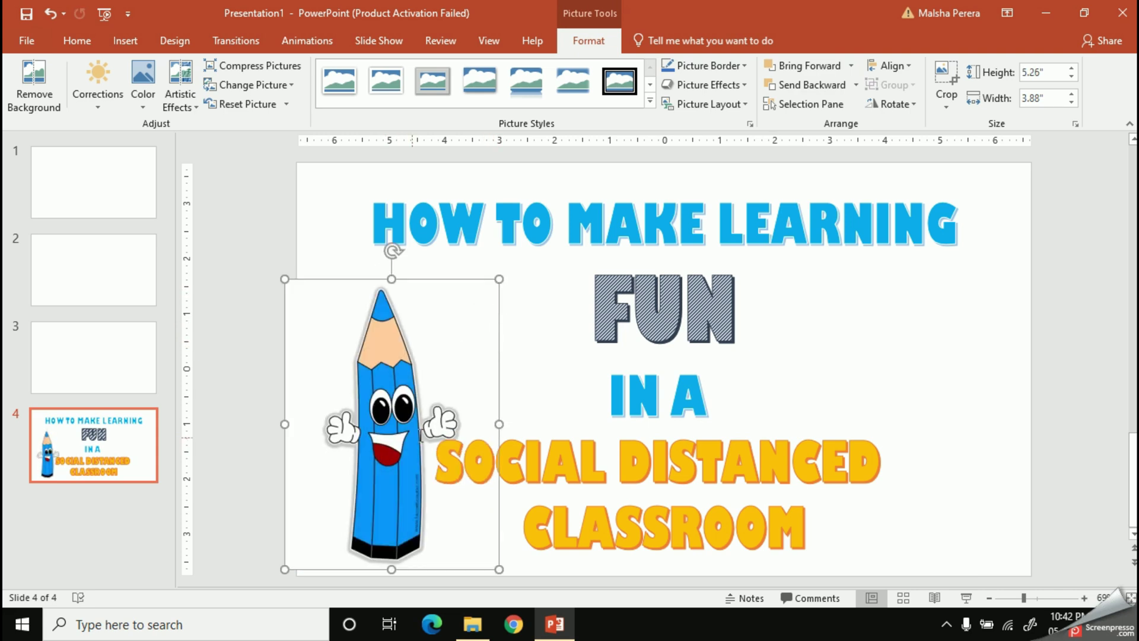
drag(496, 372, 493, 358)
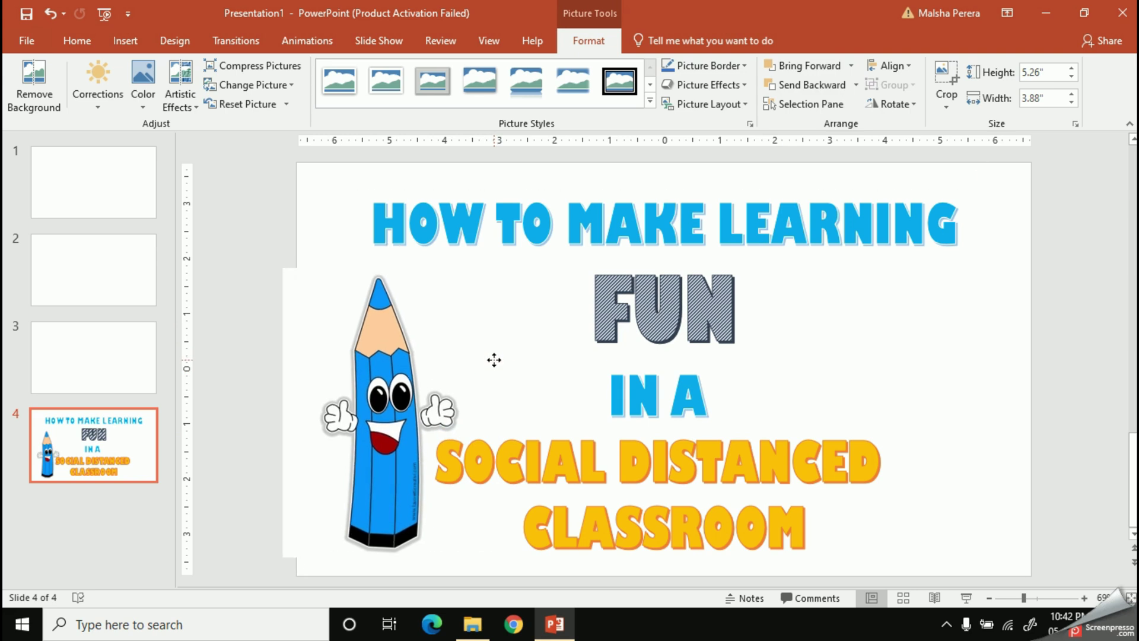
click(547, 371)
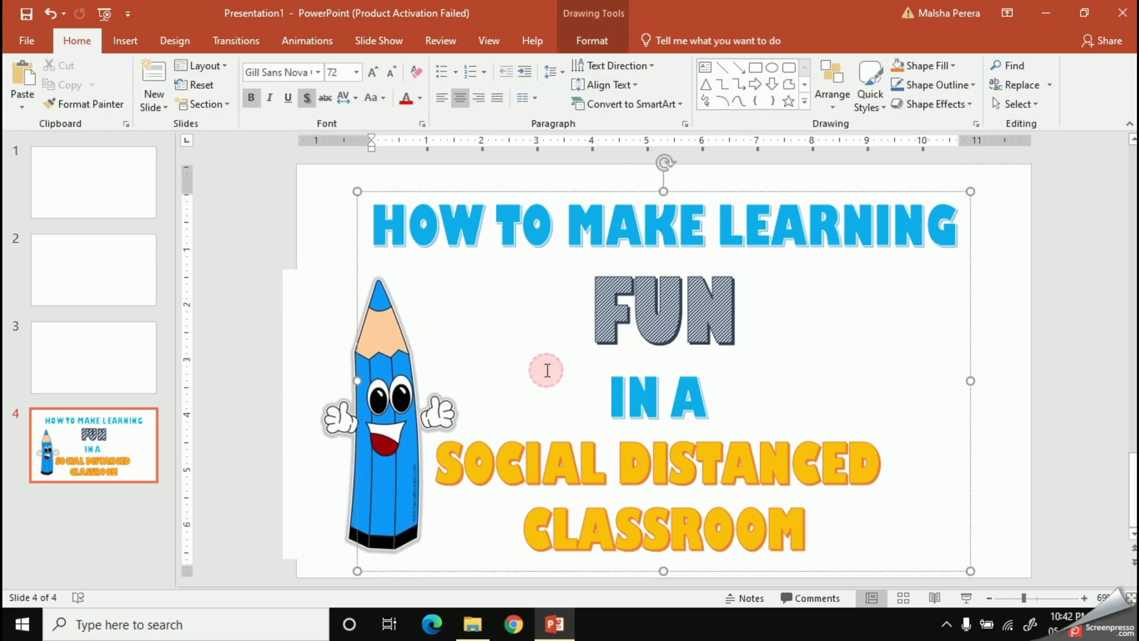
click(987, 372)
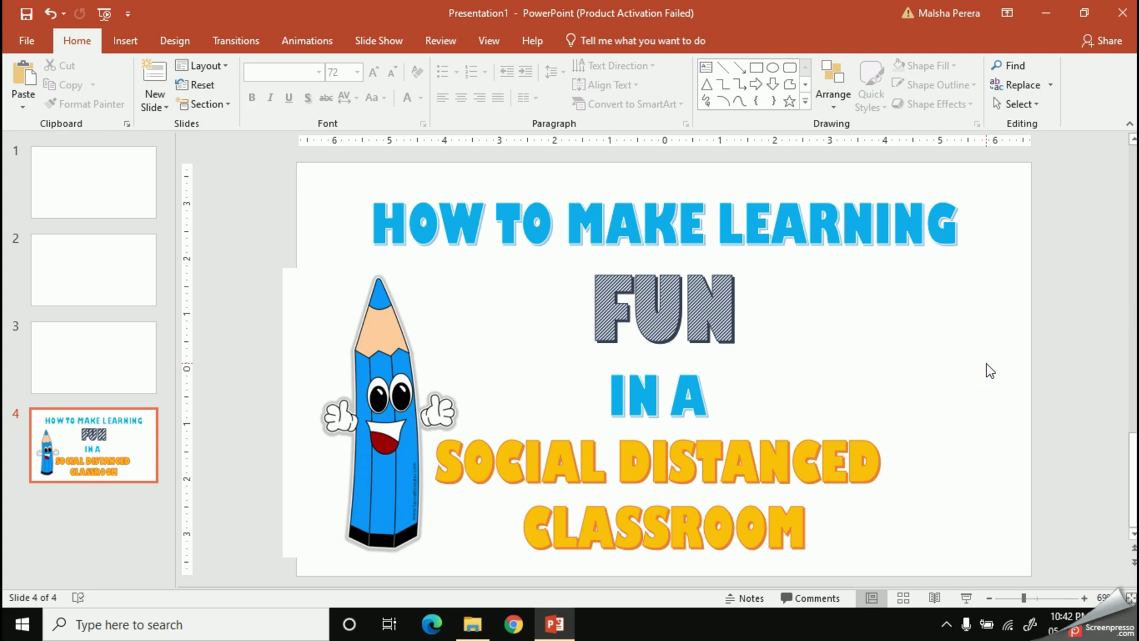
Insert the owl-on-books picture from the effective online learning folder.
click(126, 41)
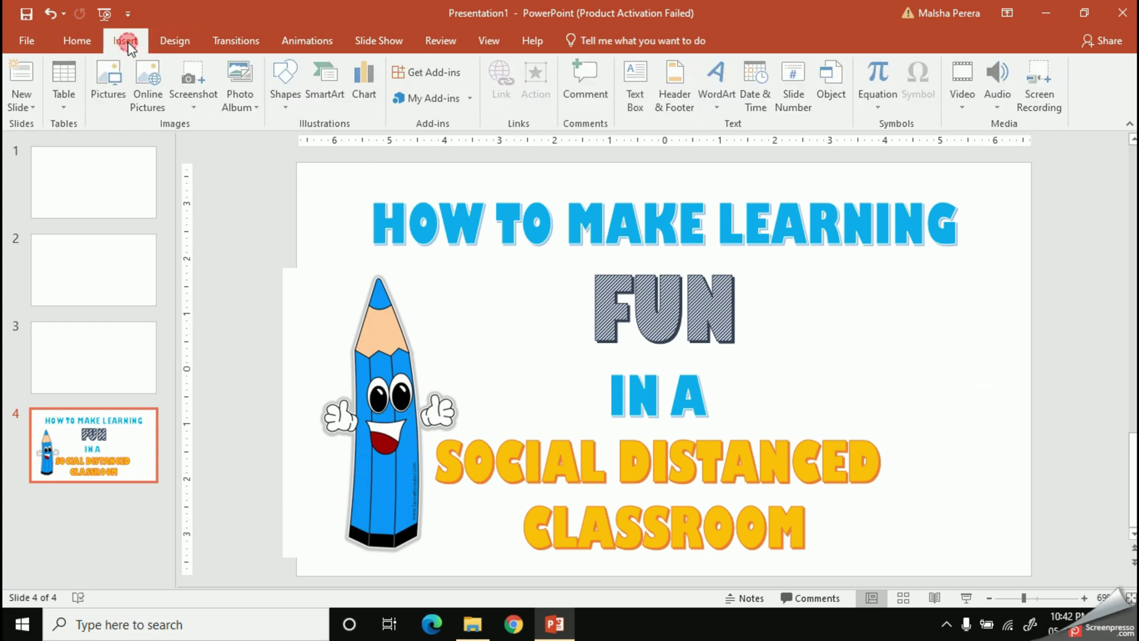
click(121, 89)
scroll(385, 272, down, 3)
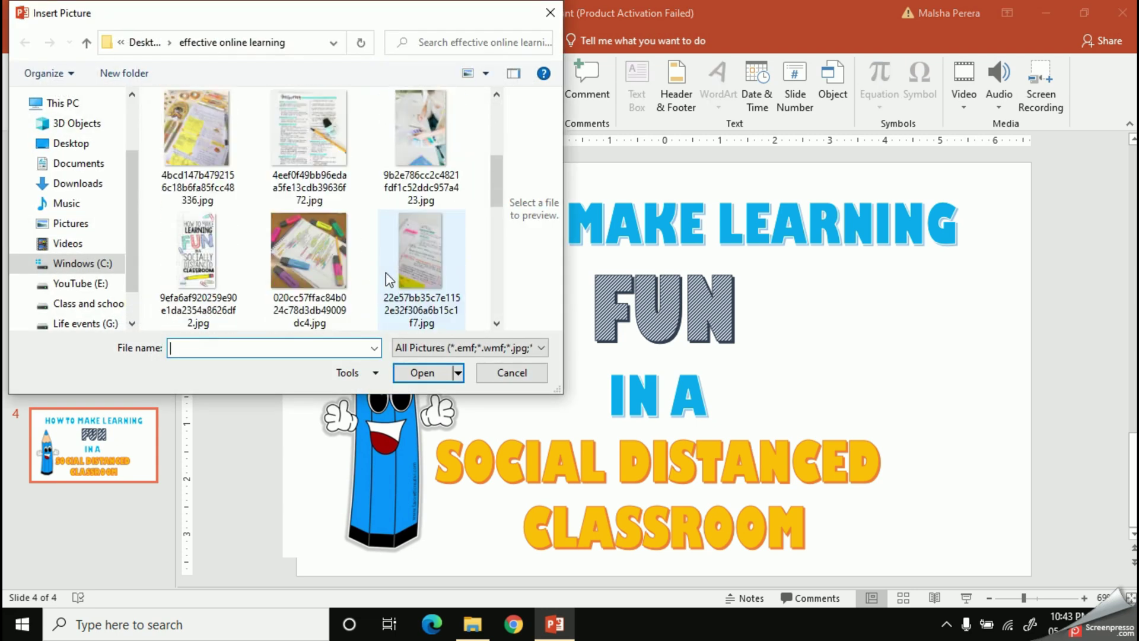
scroll(385, 272, down, 1)
scroll(386, 273, down, 1)
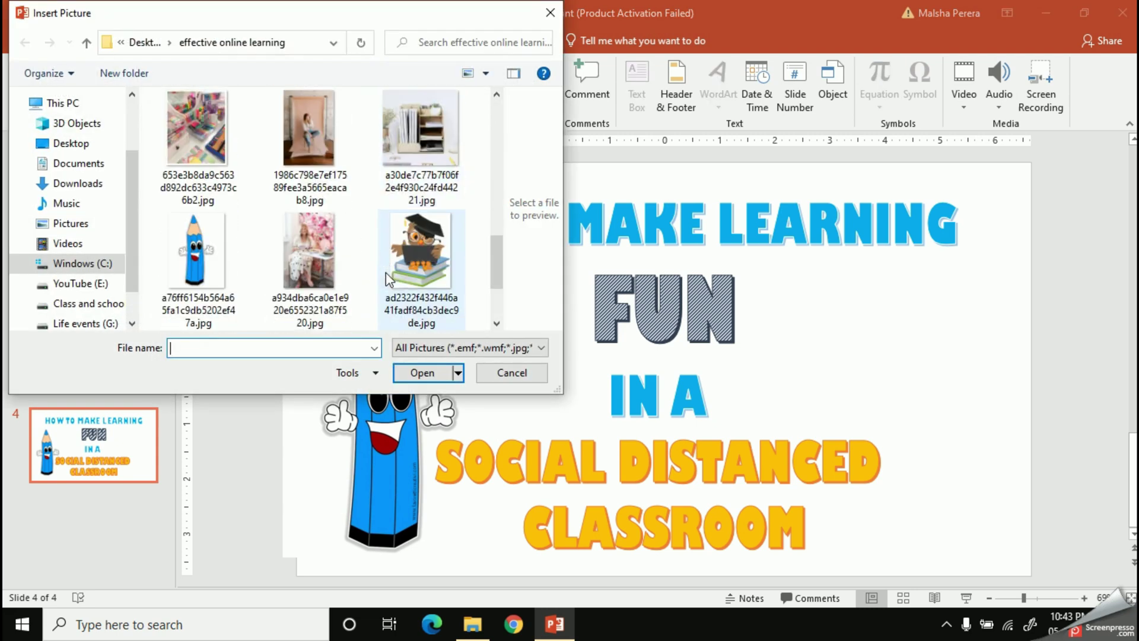
click(429, 254)
click(424, 372)
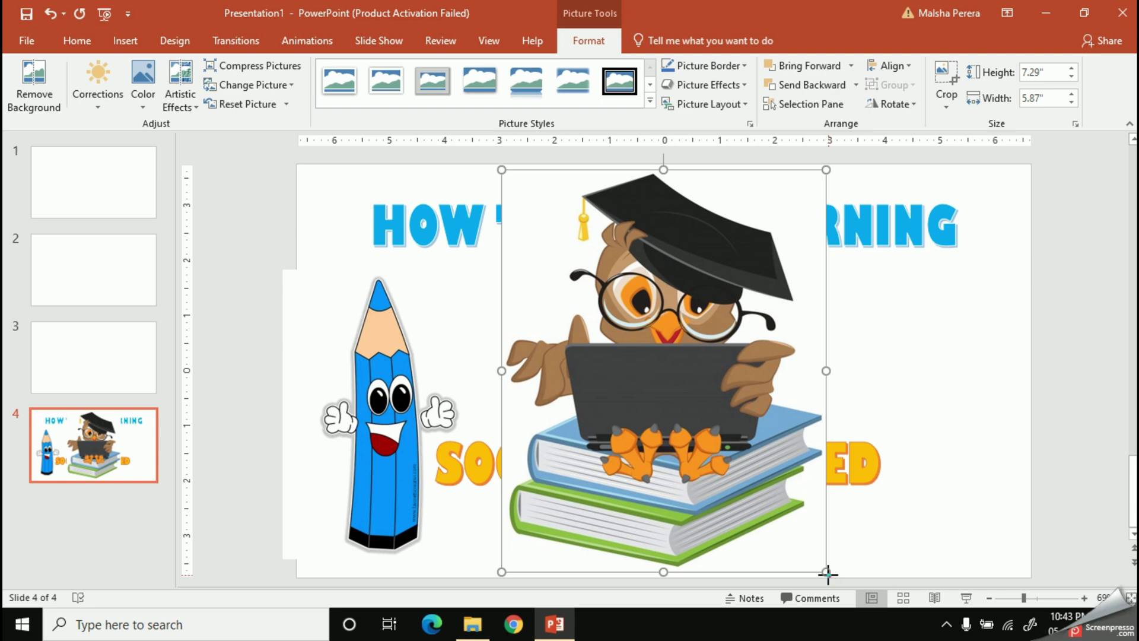
Shrink the owl picture to about 3.84 by 3.09 inches and send it behind the title.
drag(826, 572, 905, 406)
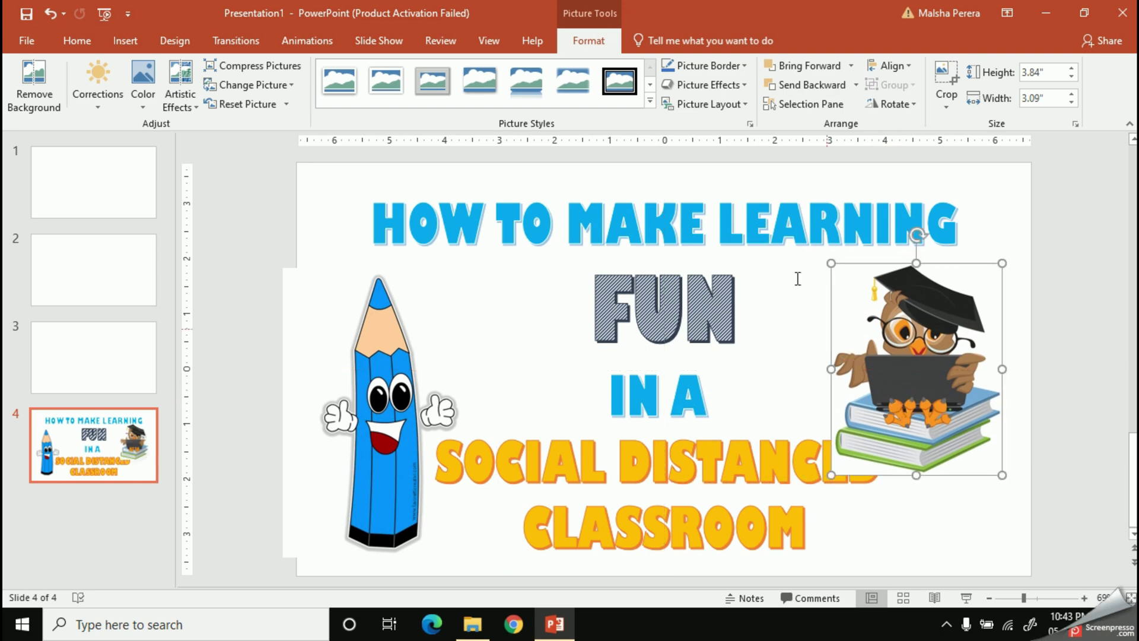
click(773, 89)
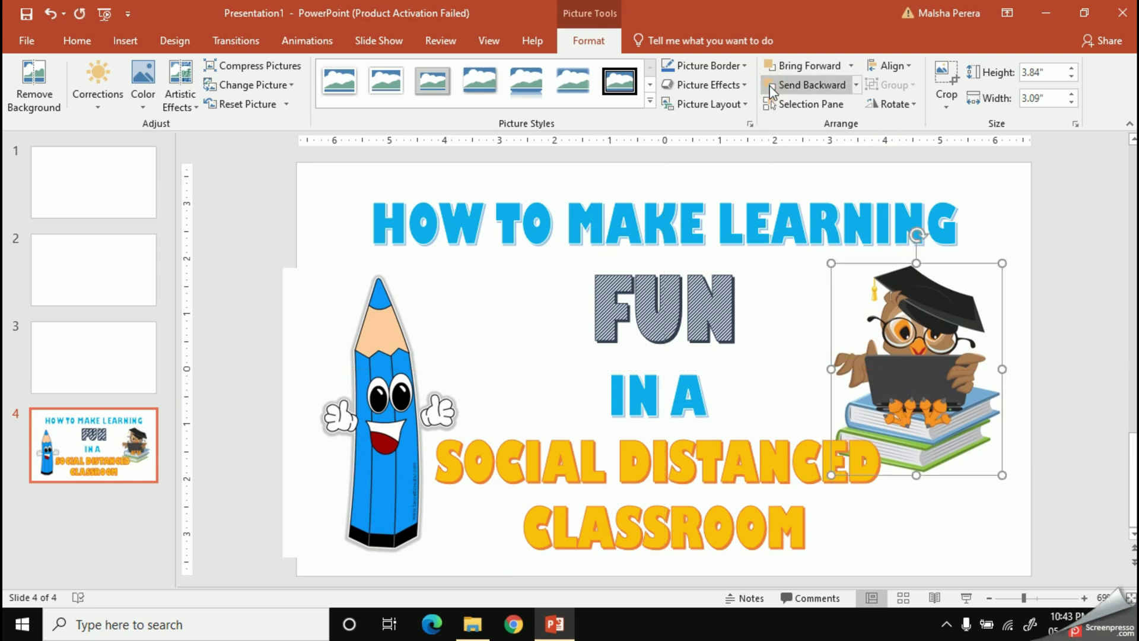
drag(1002, 474, 967, 423)
Place the insertion point in the slide's title text.
click(928, 382)
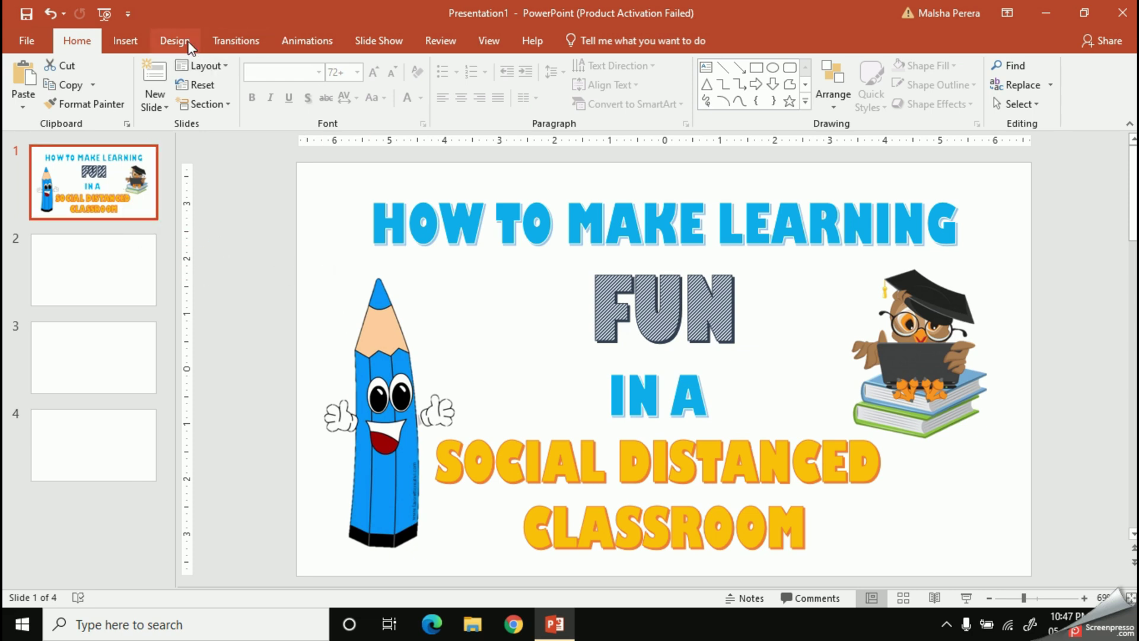
Give the title slide a solid fill background using the recent light yellow swatch.
click(175, 40)
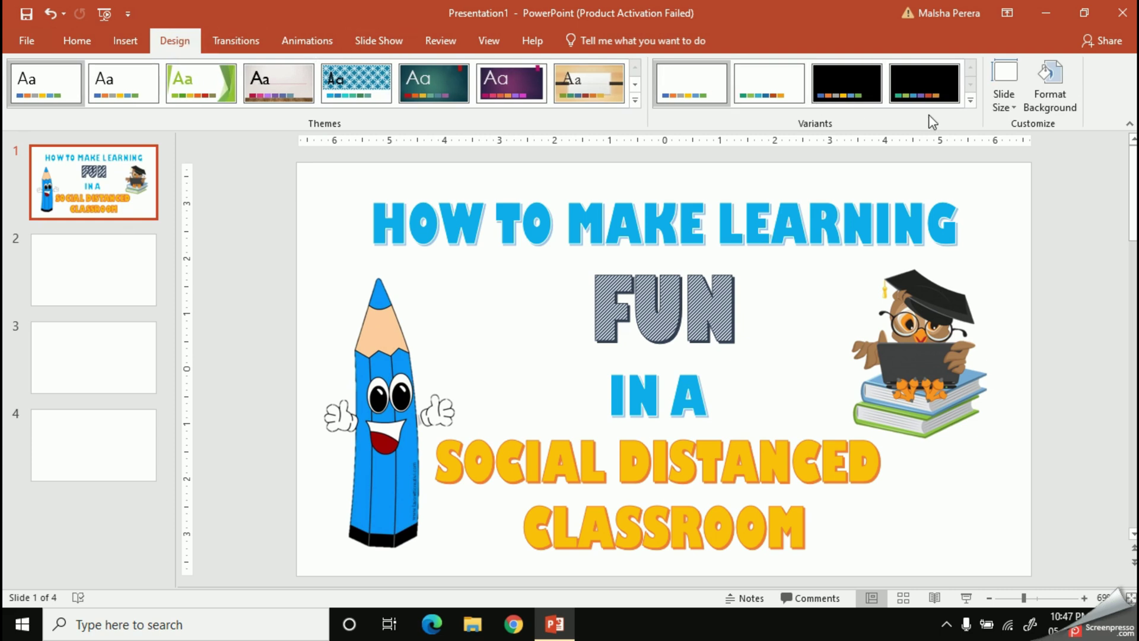
click(1049, 94)
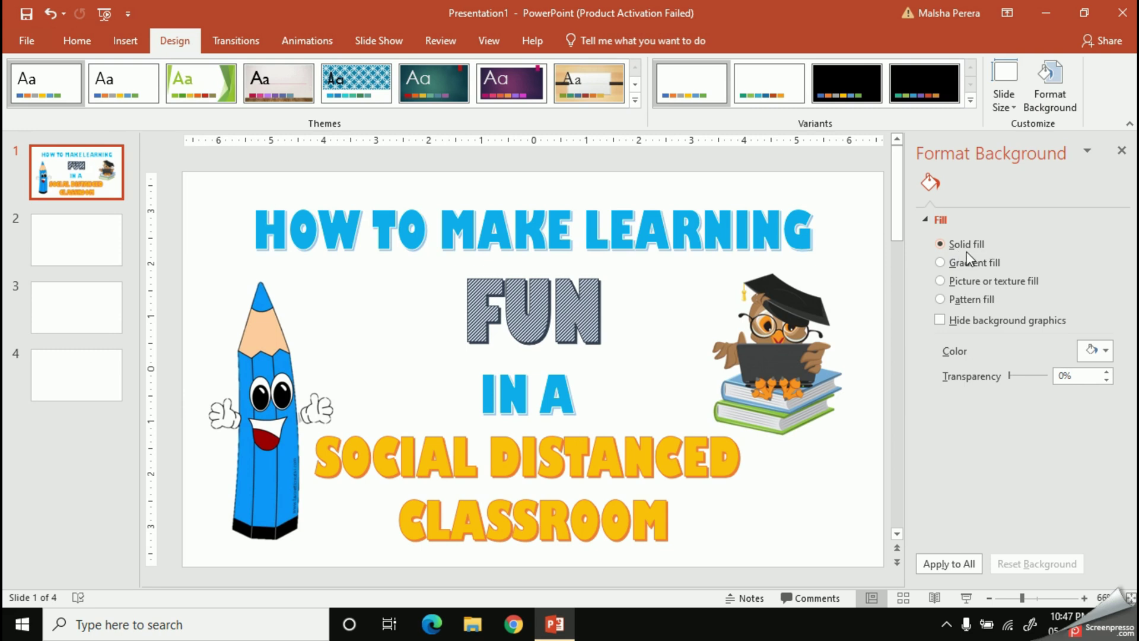
click(1107, 350)
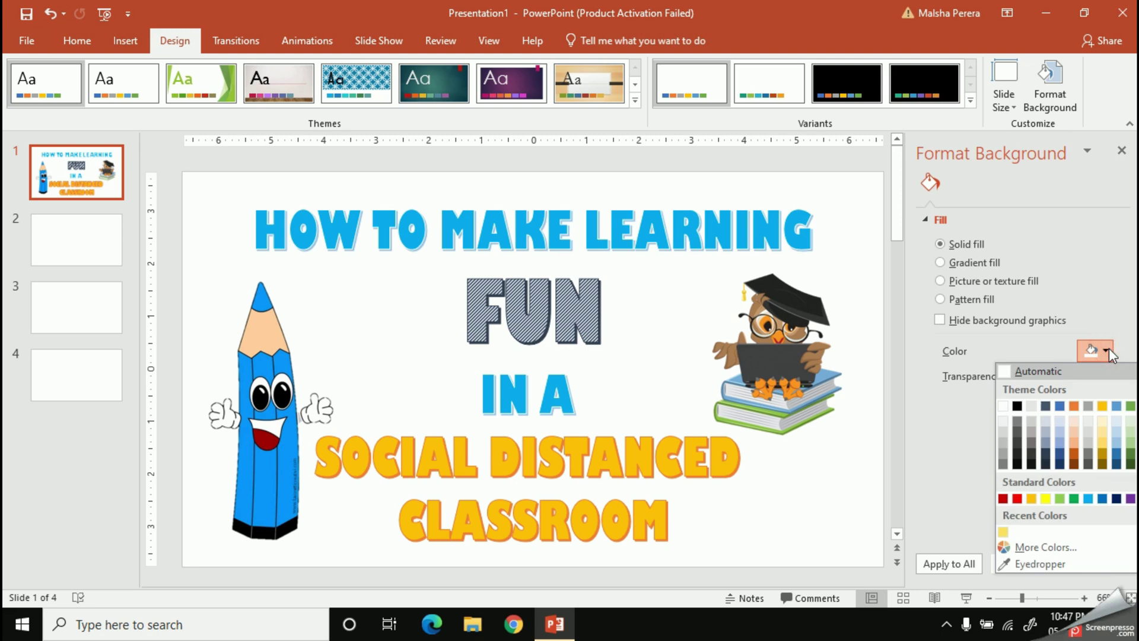
click(1006, 531)
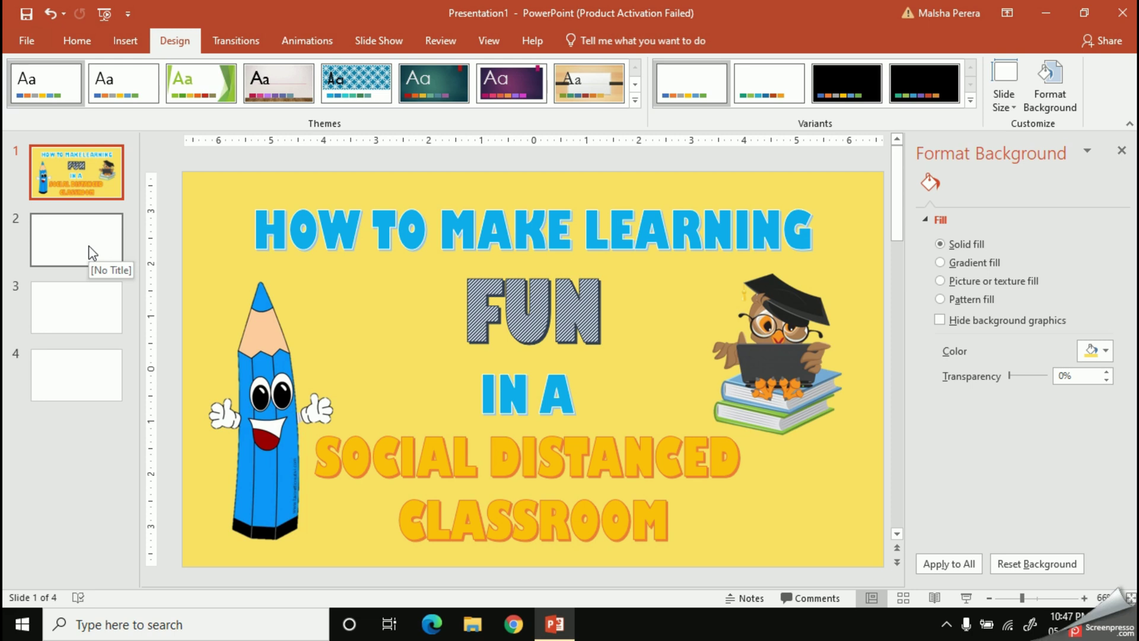
Give the word FUN on the title slide a 3 pt text outline.
drag(317, 448, 677, 534)
click(591, 40)
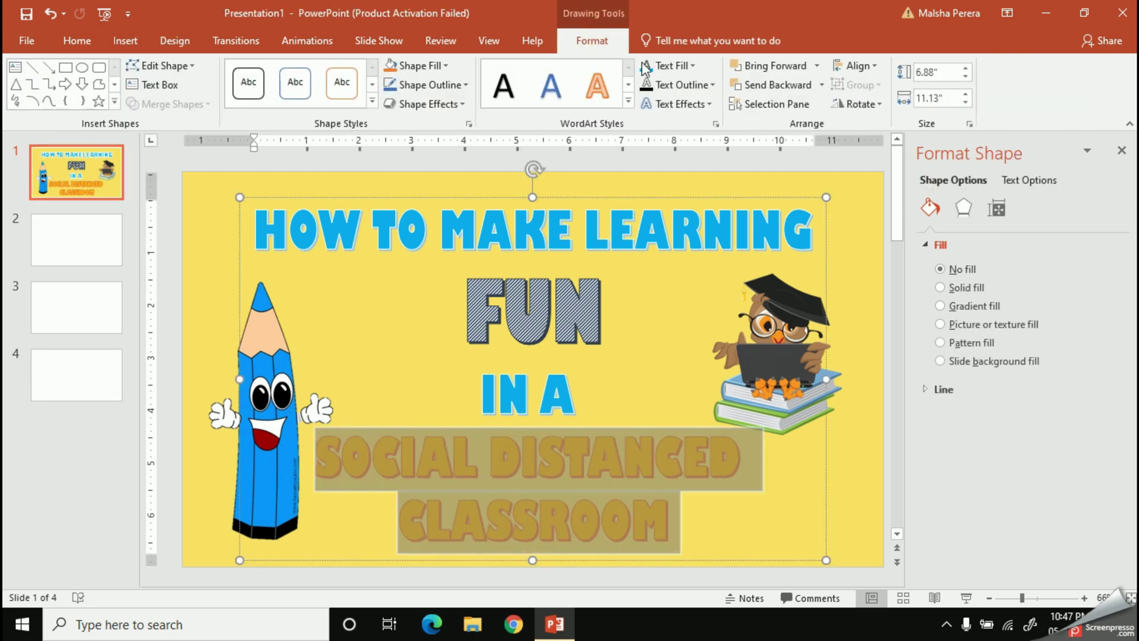
click(683, 85)
click(427, 162)
click(255, 229)
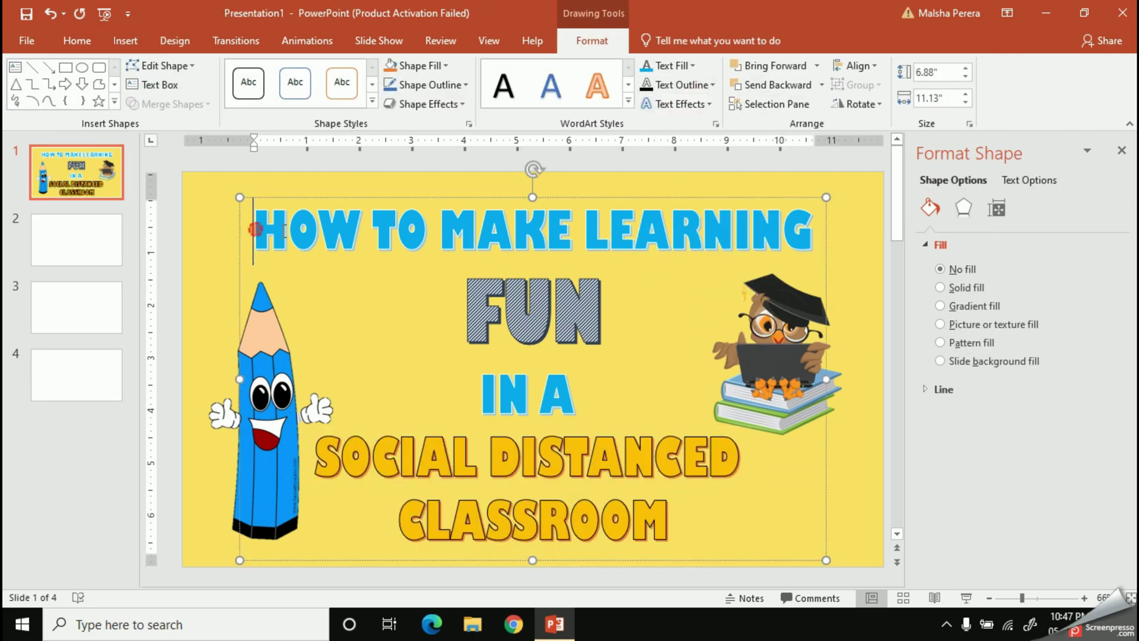
drag(255, 229, 813, 231)
click(662, 330)
drag(482, 395, 569, 396)
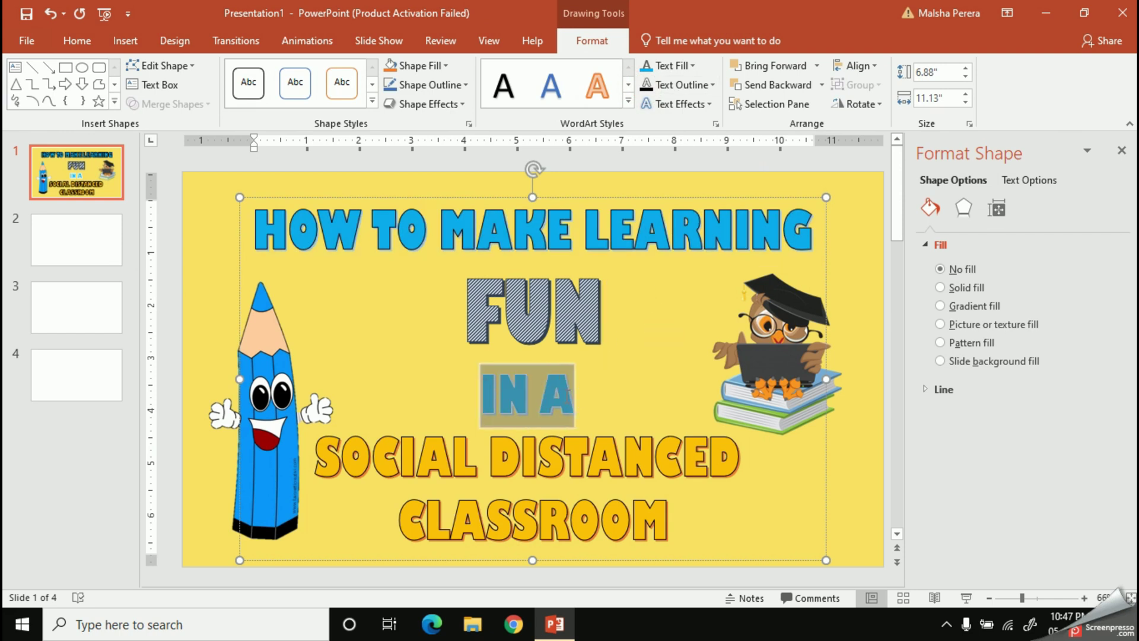
drag(623, 361, 463, 308)
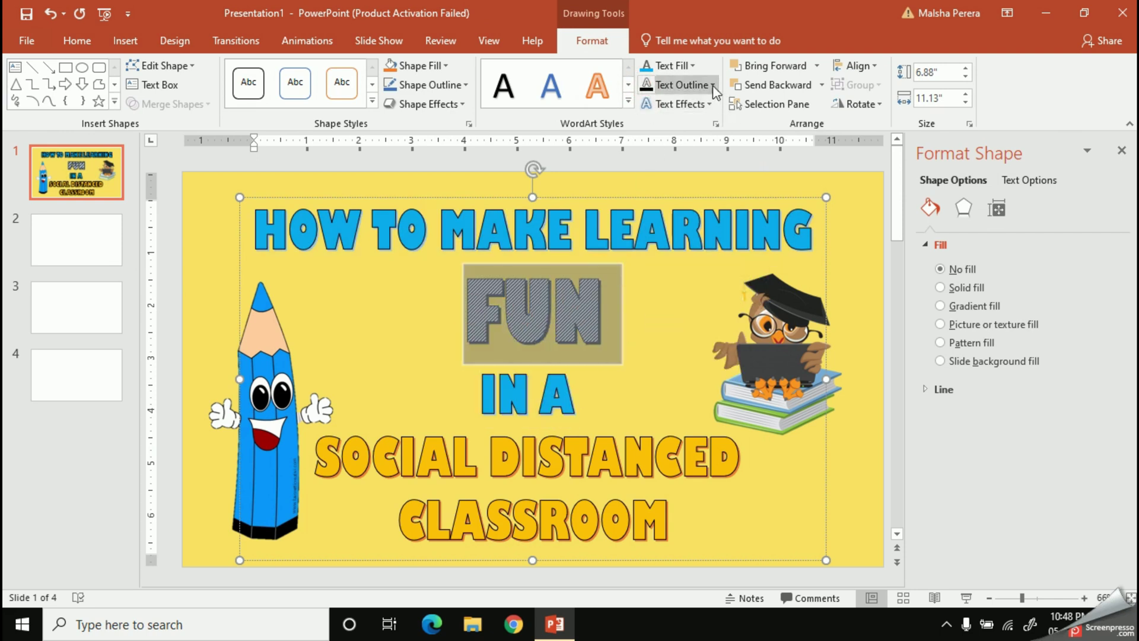
click(713, 86)
mouse_move(688, 327)
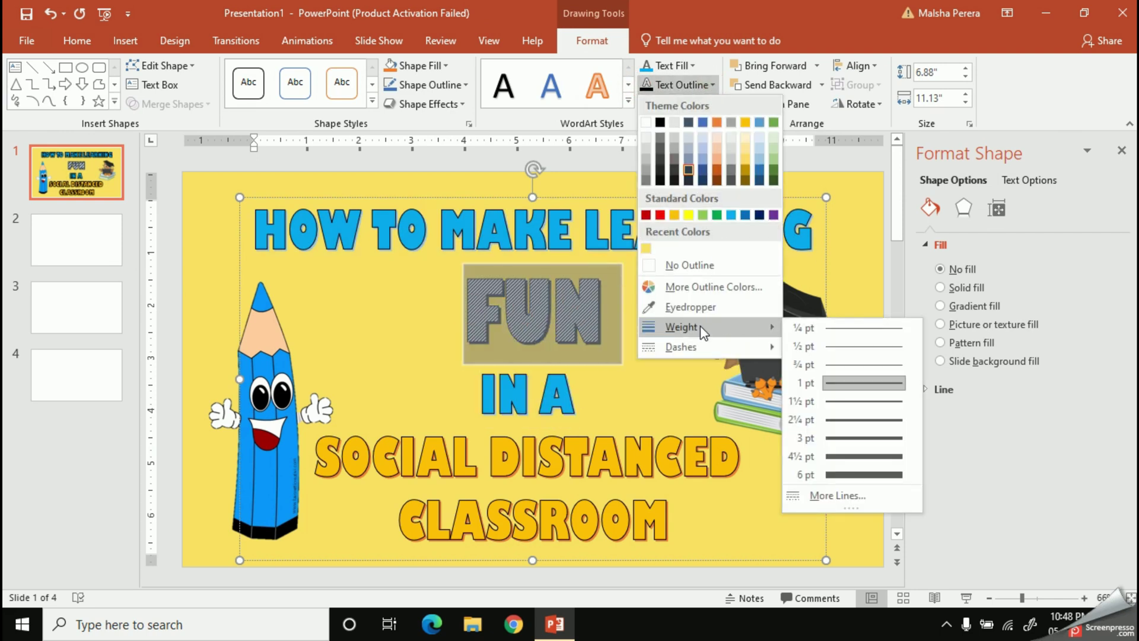
click(849, 441)
click(655, 356)
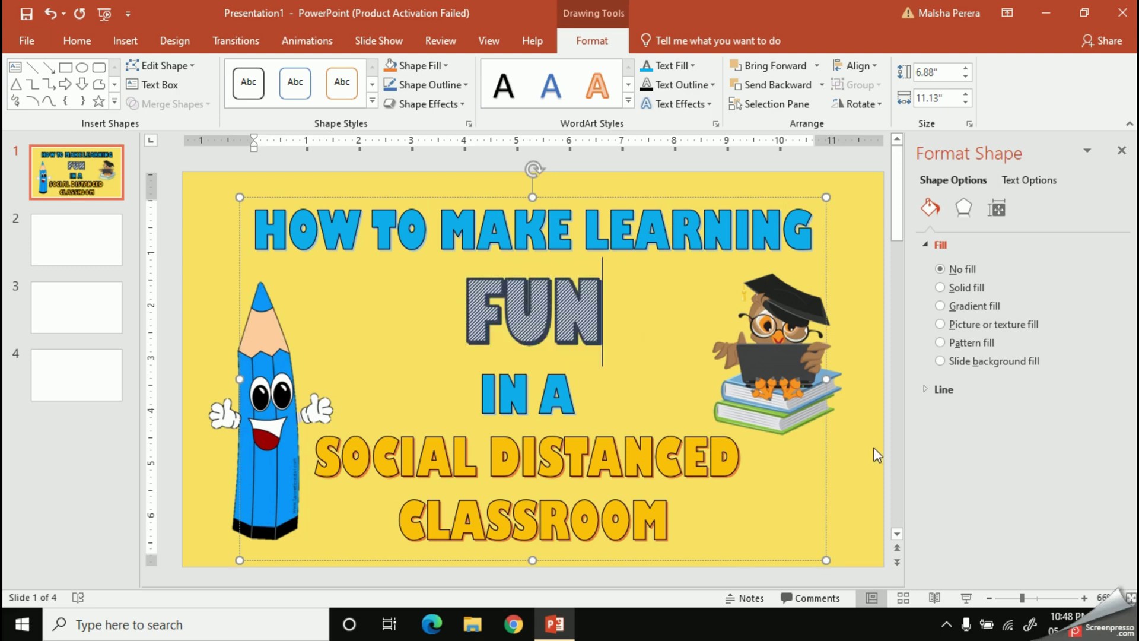
Go to blank slide 2 and bring up the Insert Pictures file picker.
click(70, 233)
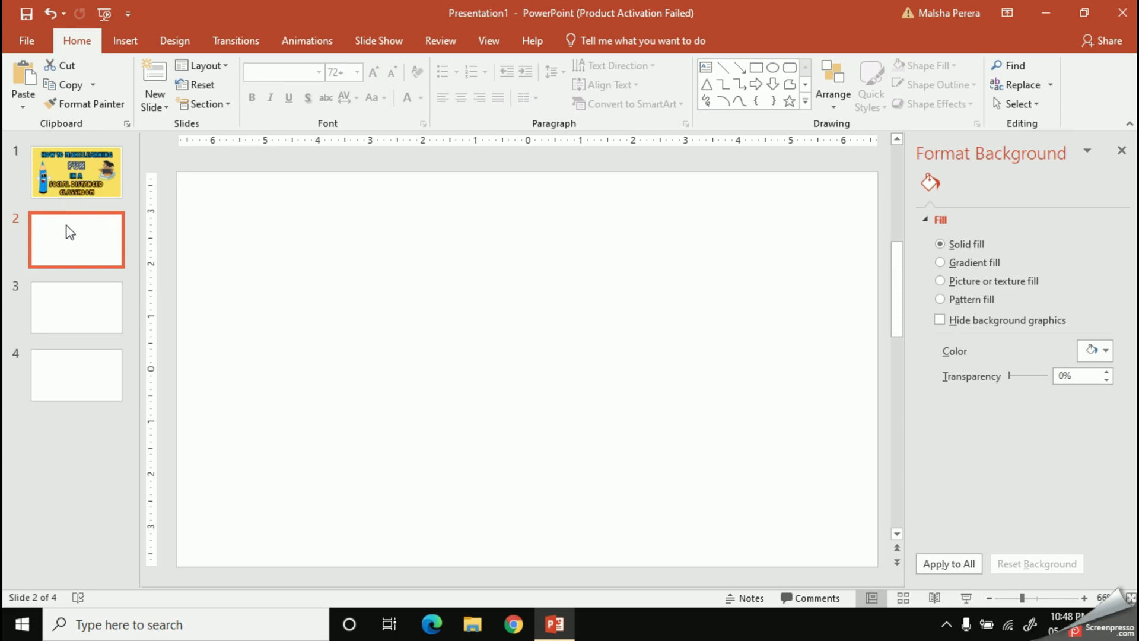
click(125, 40)
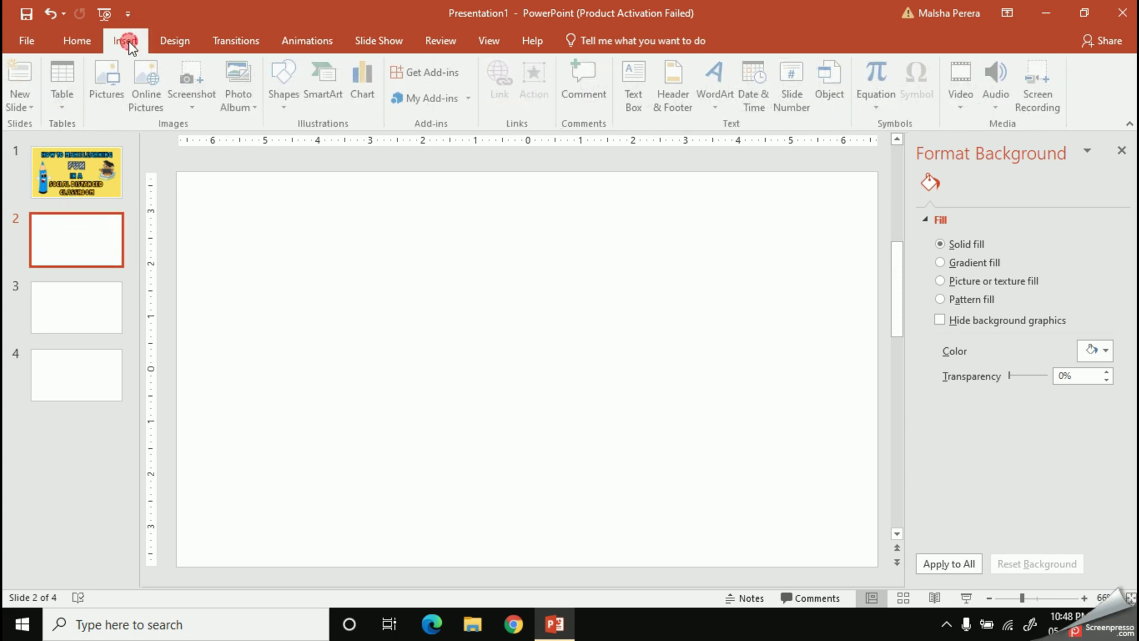
click(101, 82)
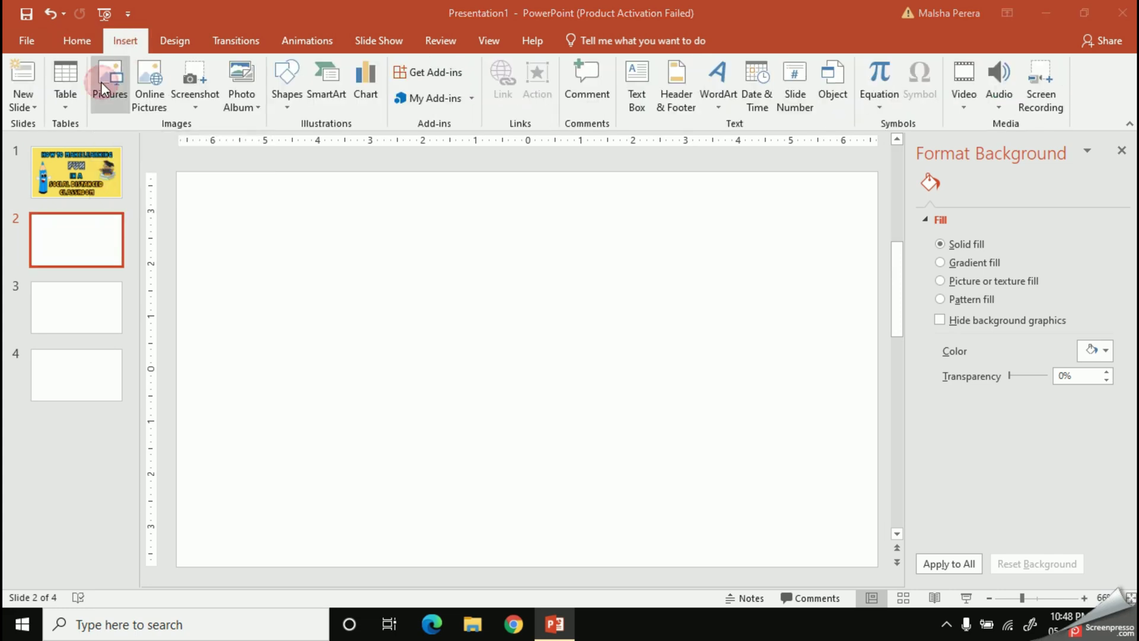
Insert the photo of a woman arranging bookshelves onto slide 2 and select it.
scroll(354, 274, down, 2)
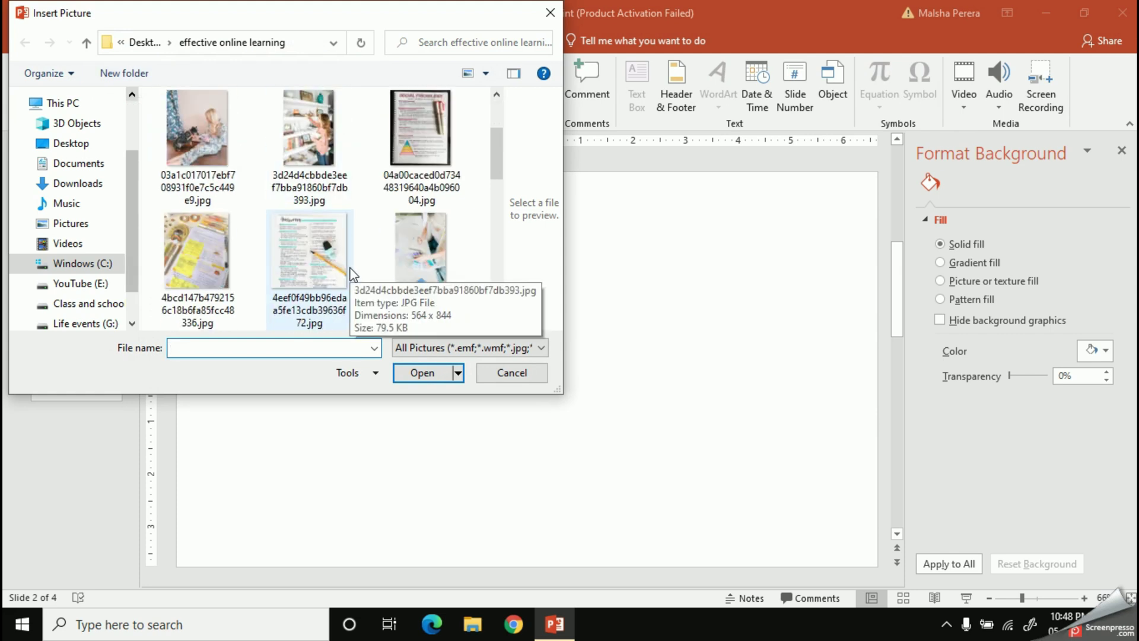
click(318, 138)
click(420, 375)
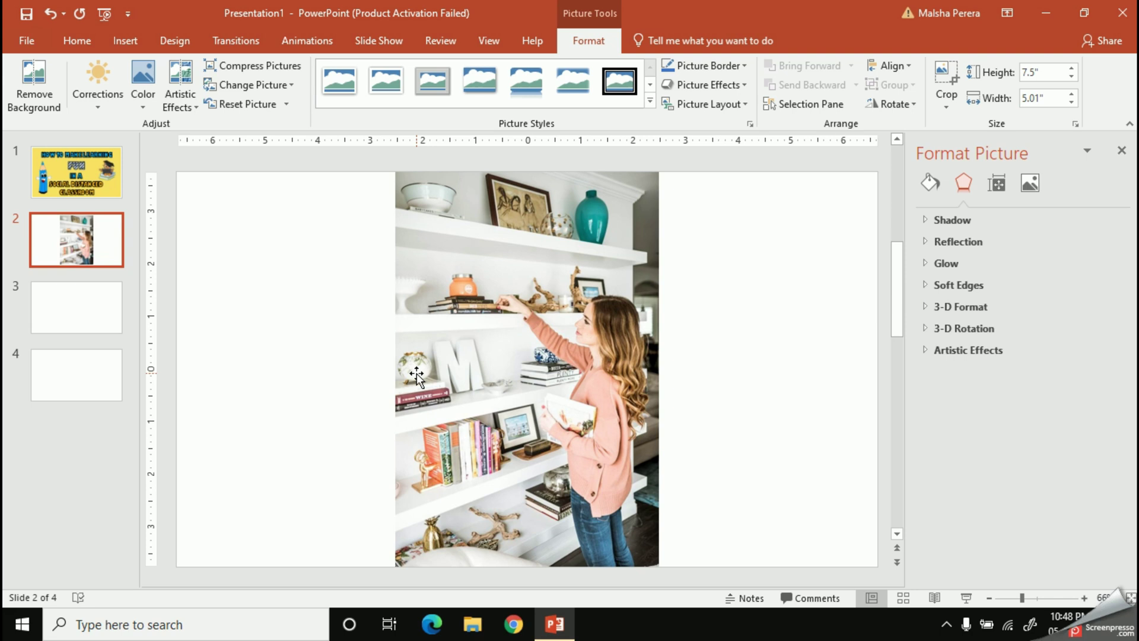
click(417, 375)
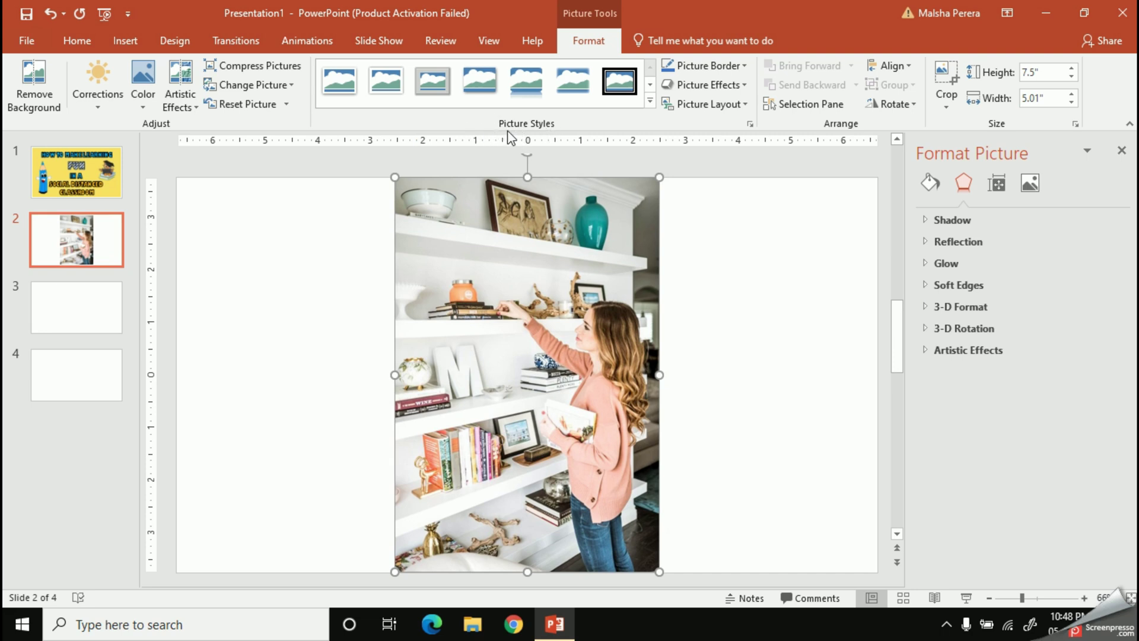
Apply the Rotated White picture style, shrink the photo to 6.4" by 4.28", and move it left.
click(649, 102)
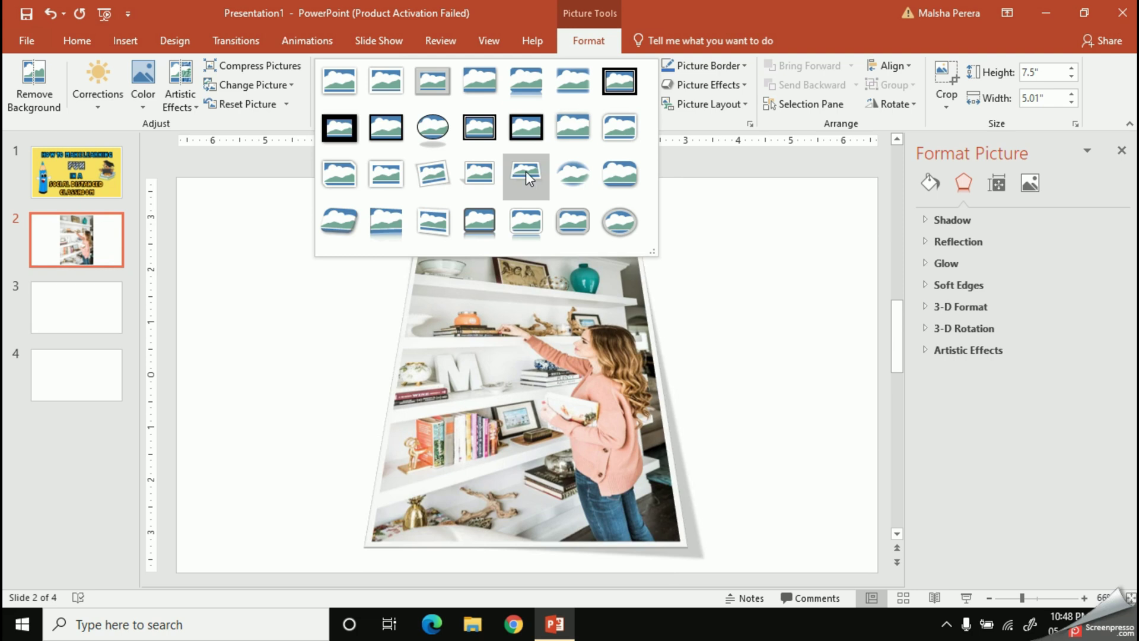
click(425, 169)
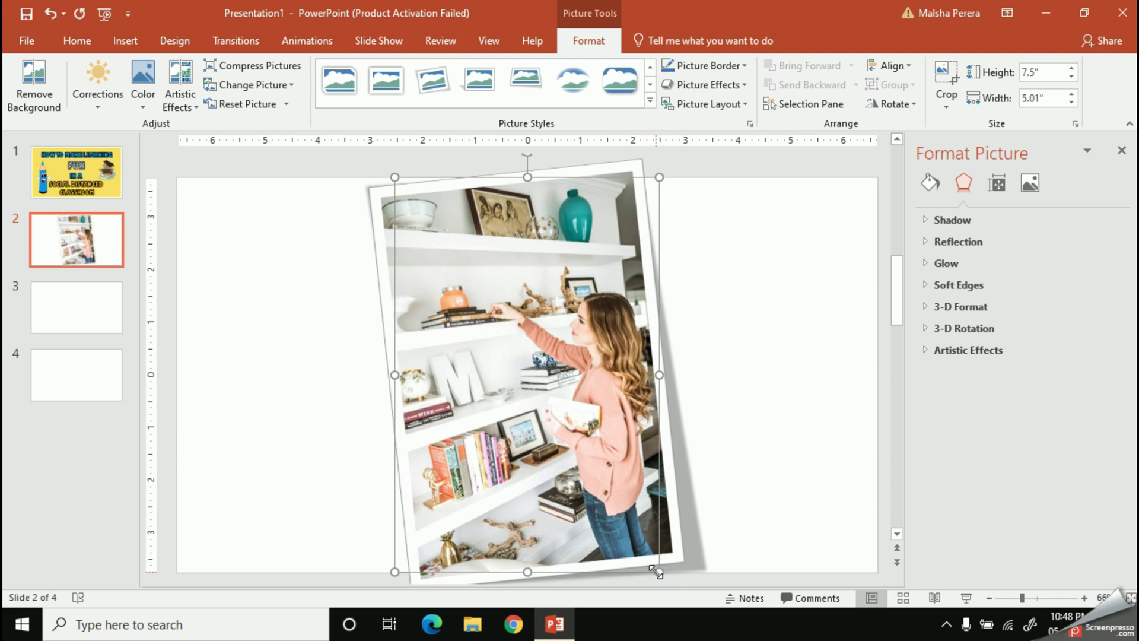
drag(658, 571, 564, 515)
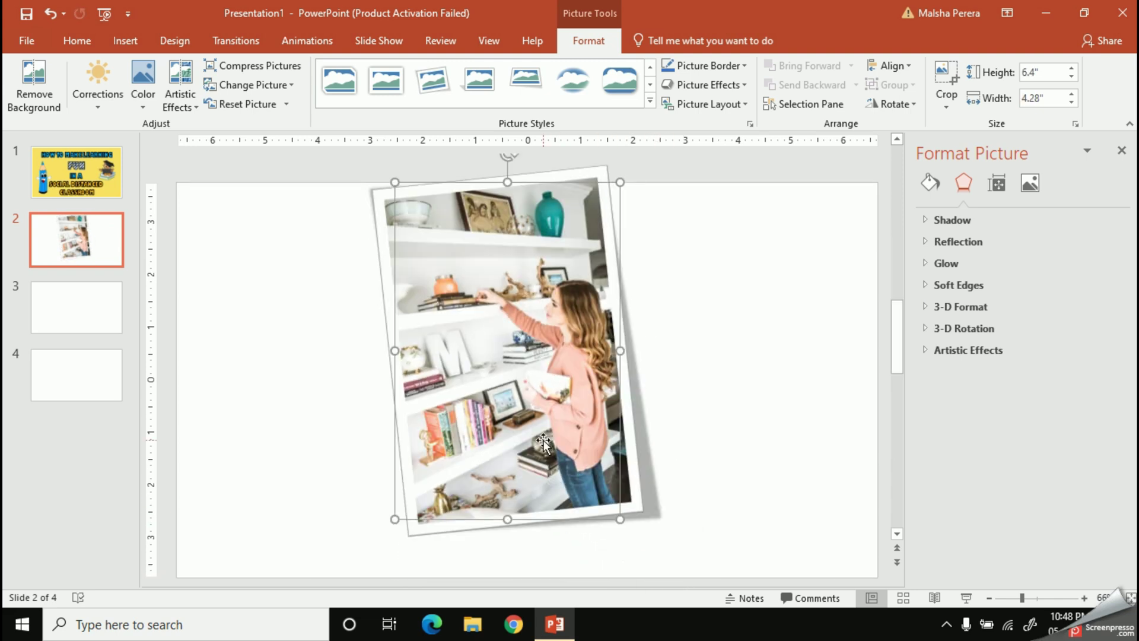
drag(542, 440, 376, 469)
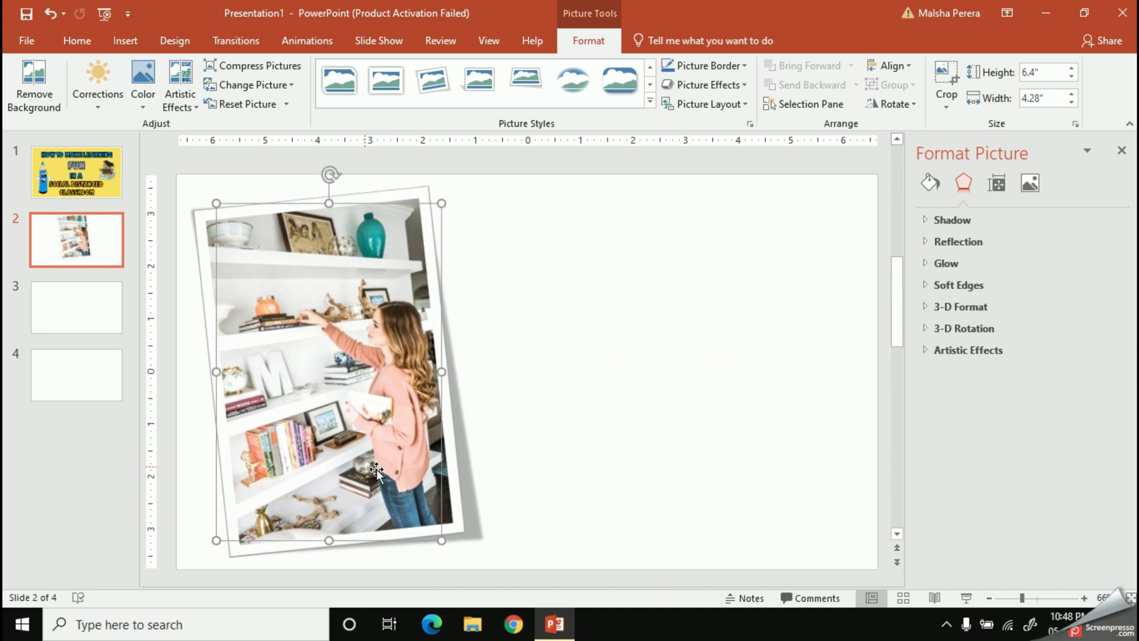
click(537, 483)
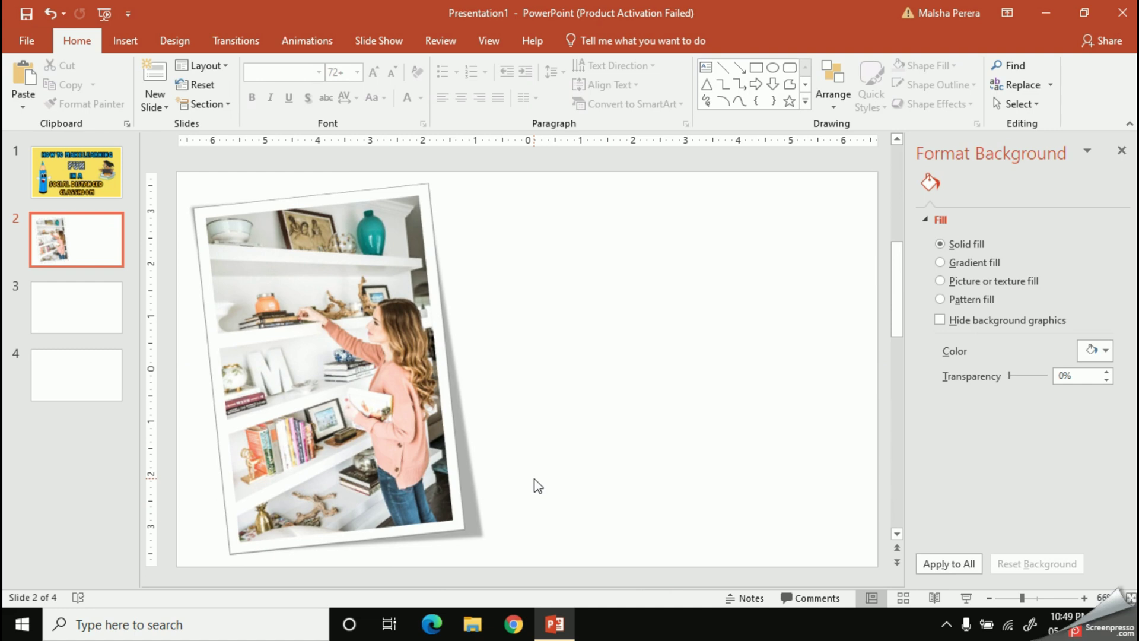
Add a WordArt text box to slide 2 and position it up and to the right.
click(125, 41)
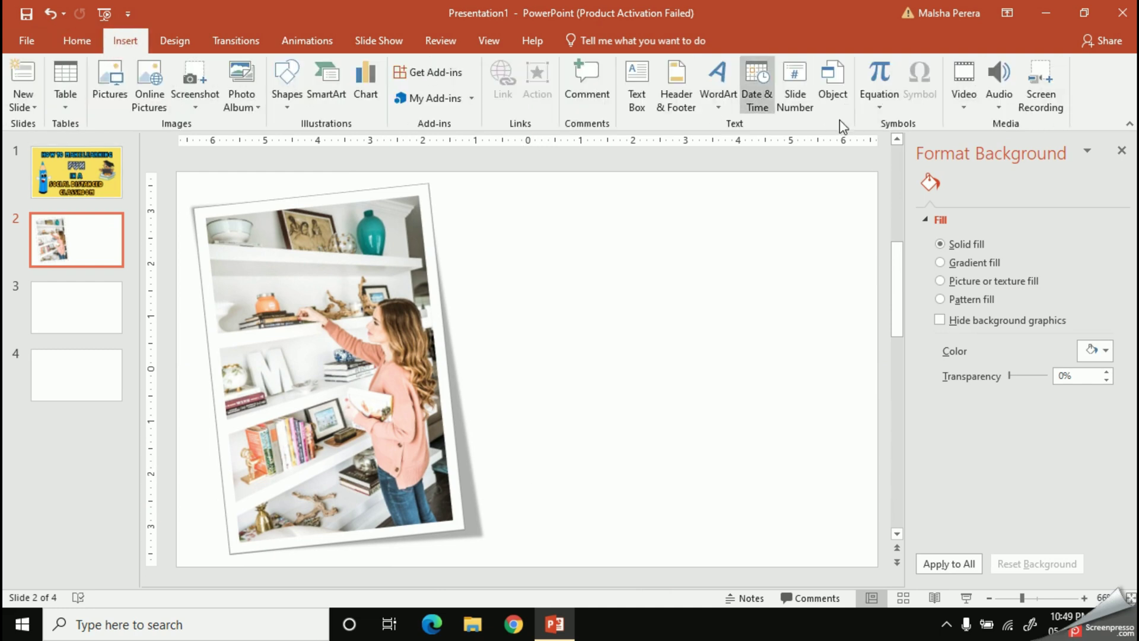
click(721, 100)
click(727, 142)
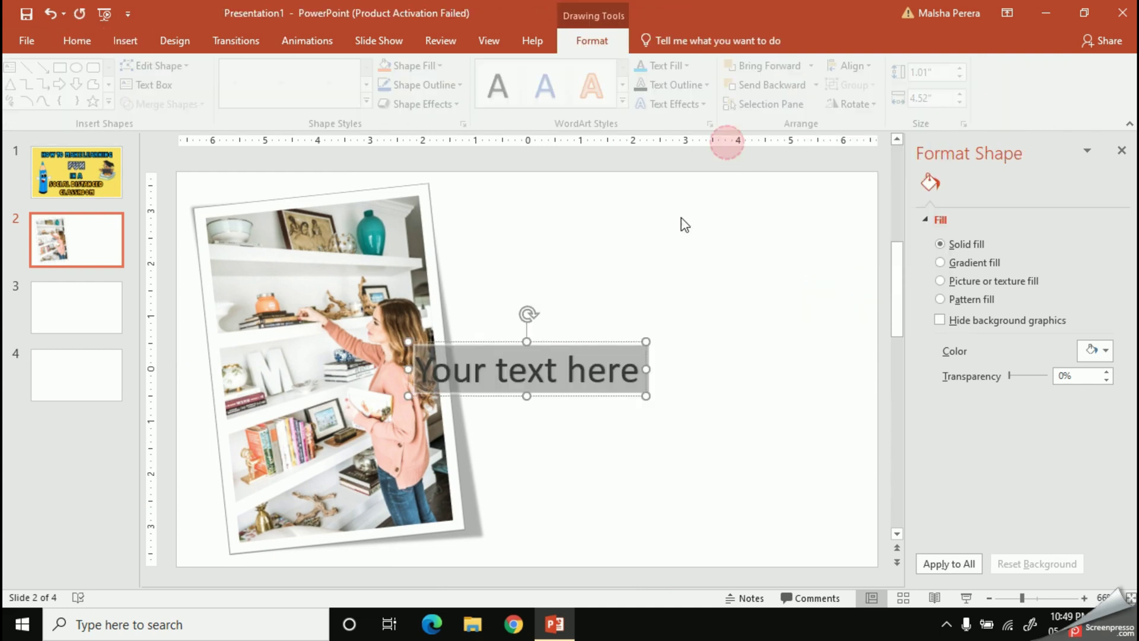
drag(575, 397, 712, 344)
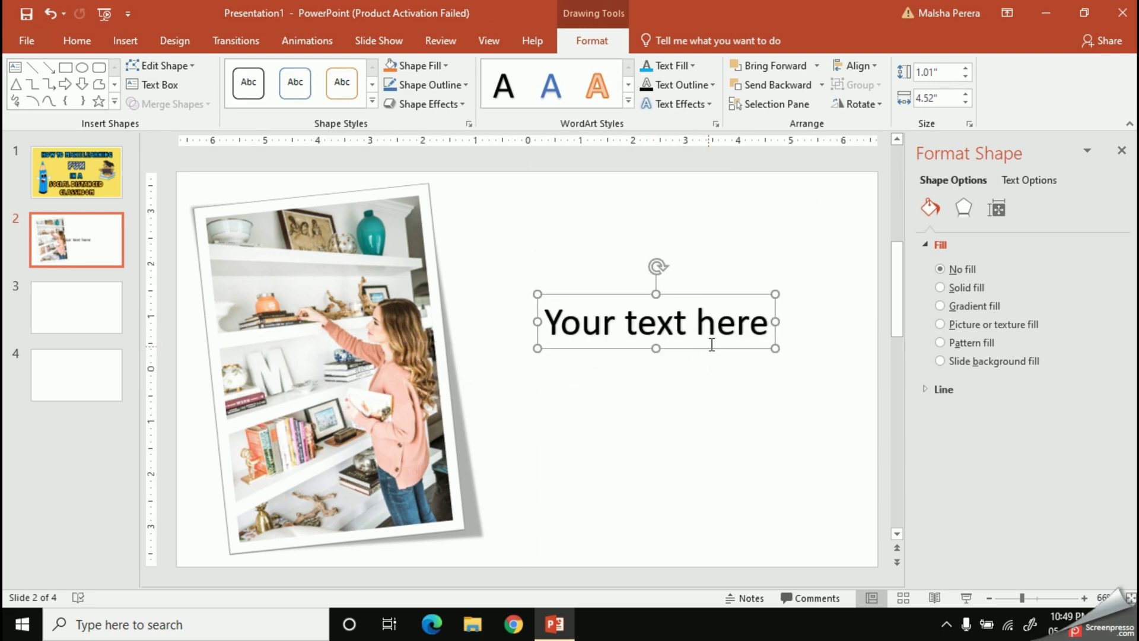
drag(770, 324, 543, 324)
Type the title 'MAKE YOUR STUDY ROOM' with 'CLEAN & TIDY' on a second line.
text(MAK)
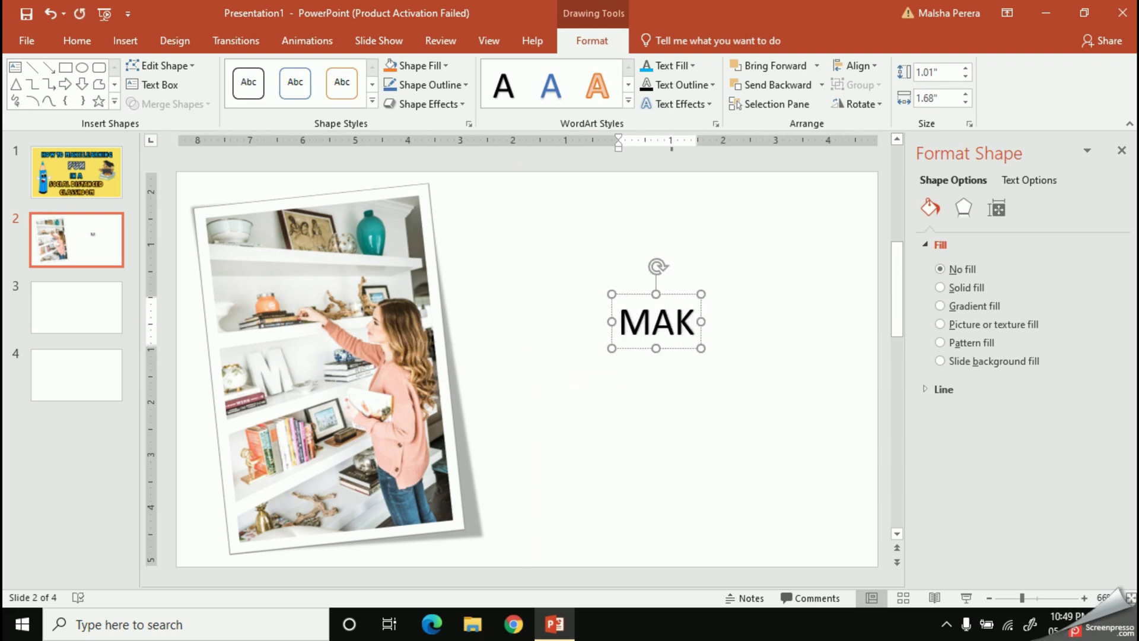
text(E YOUR)
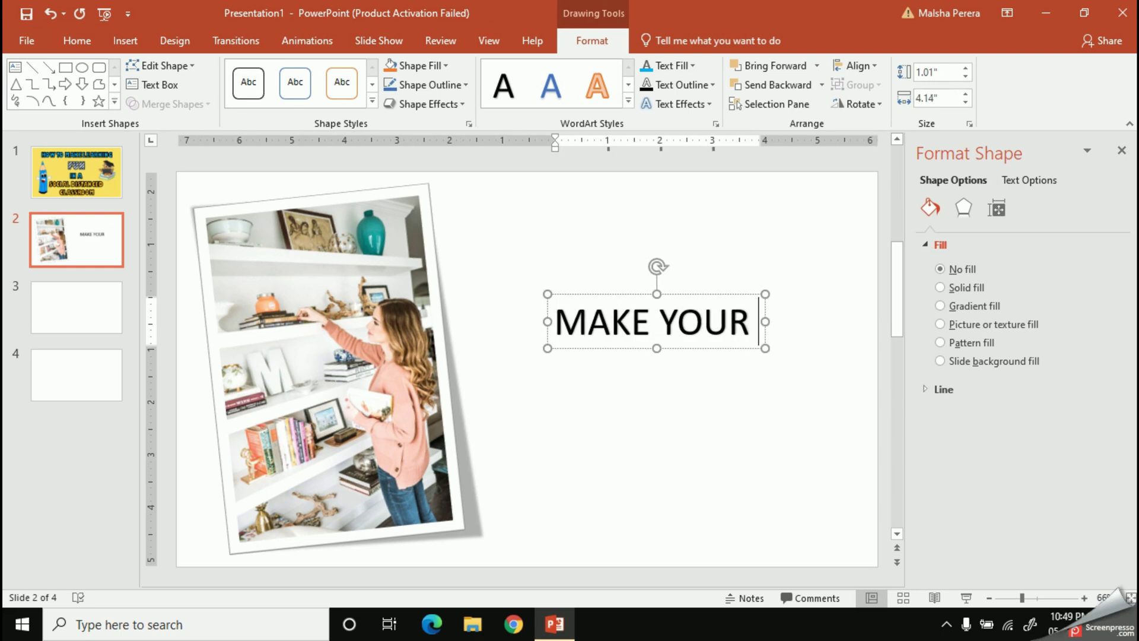
text( STUDY)
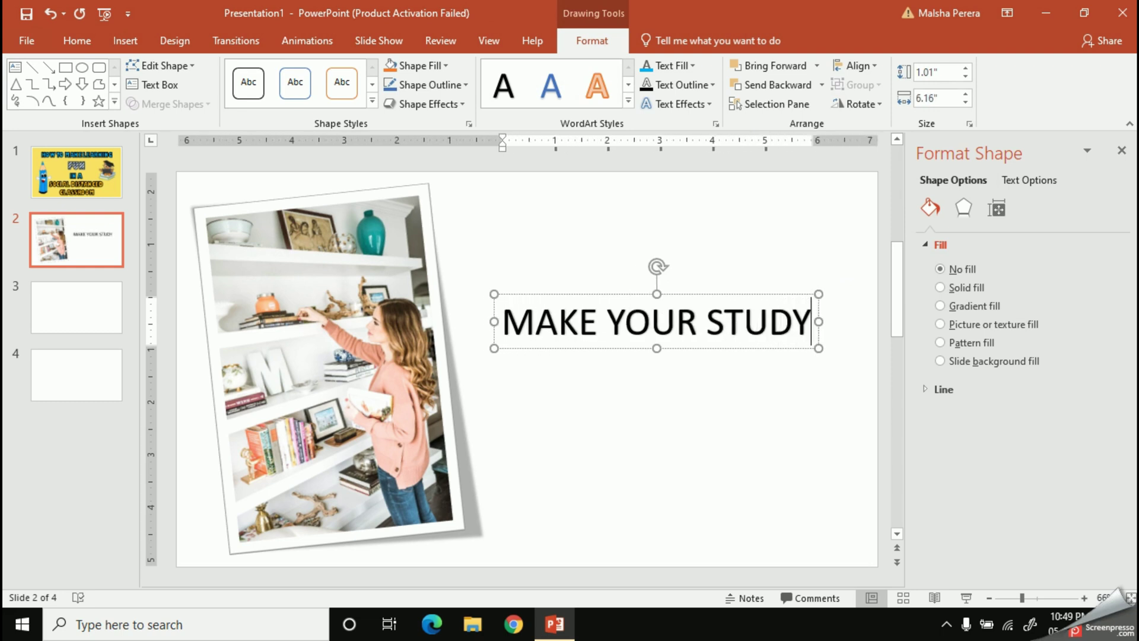
text( ROOM)
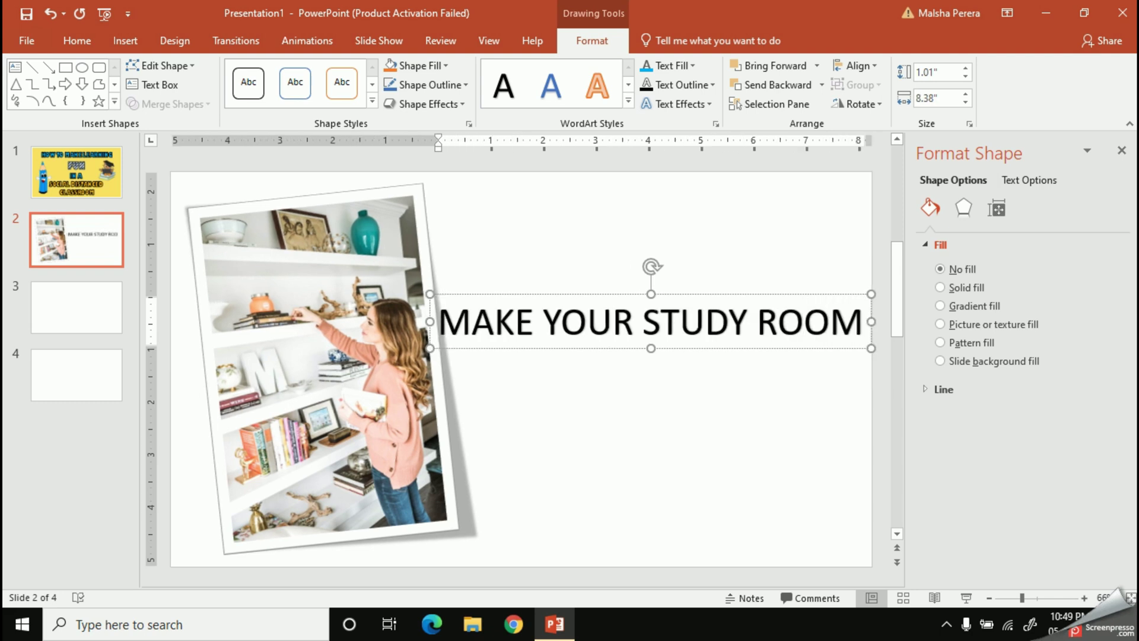
key(Return)
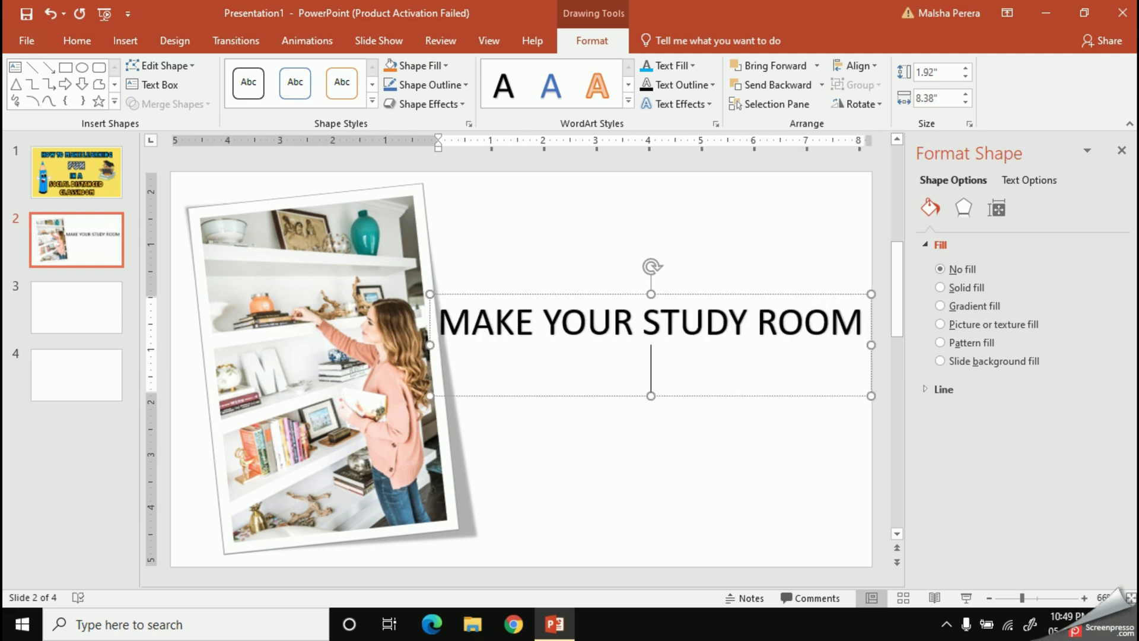
text(CLEAN)
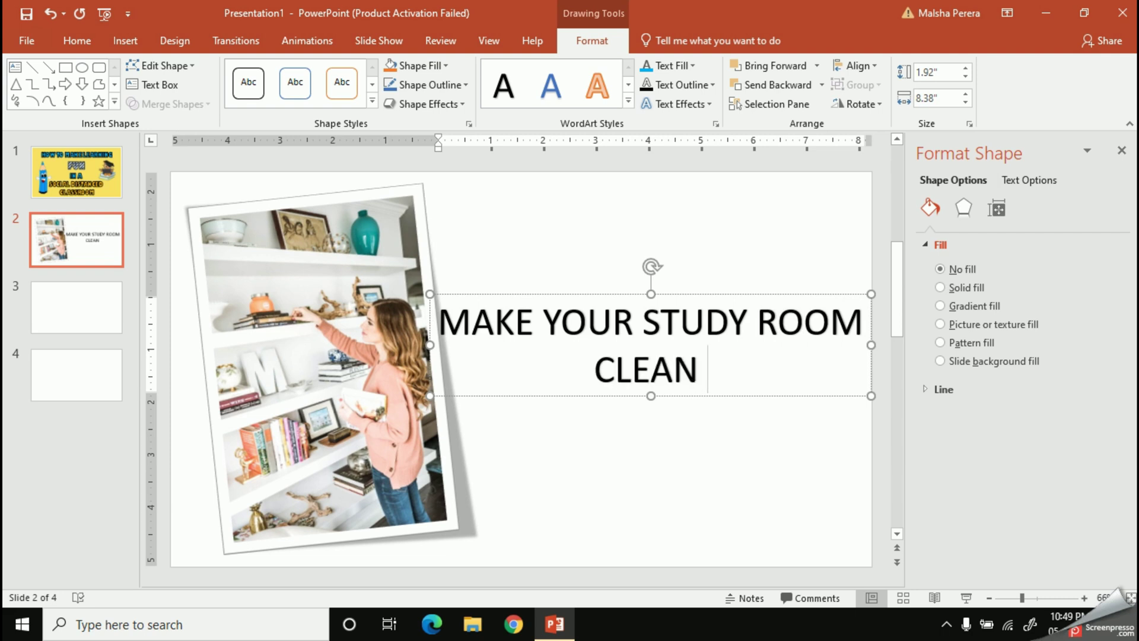
text( & t)
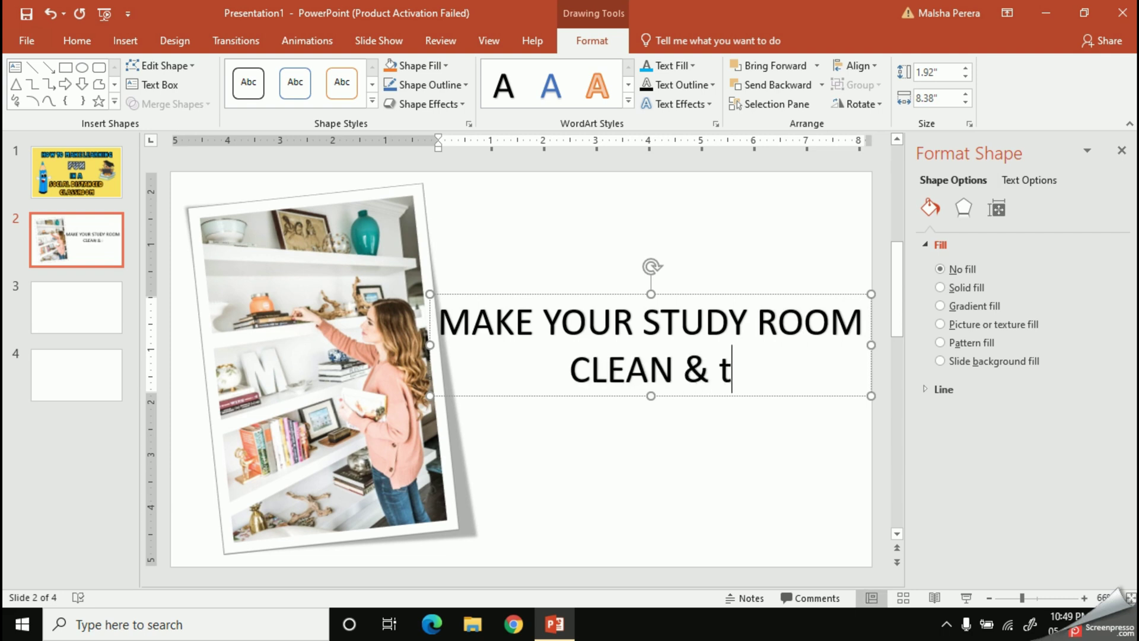
key(BackSpace)
text(TIDY)
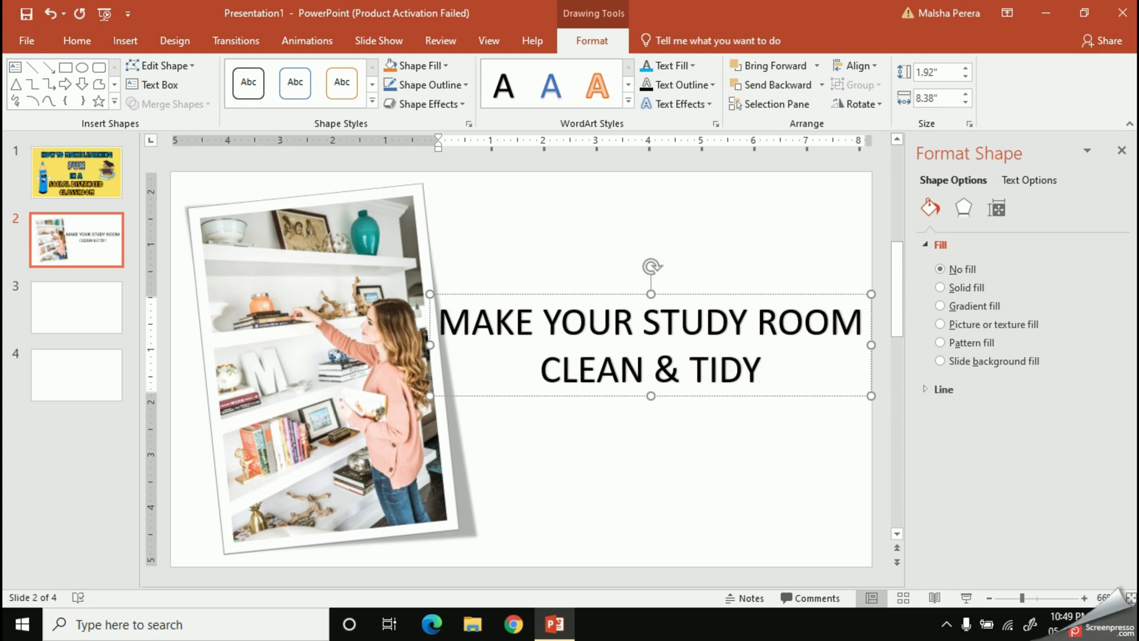
Reduce the title to 48 pt and move it lower beside the photo.
click(759, 395)
click(77, 40)
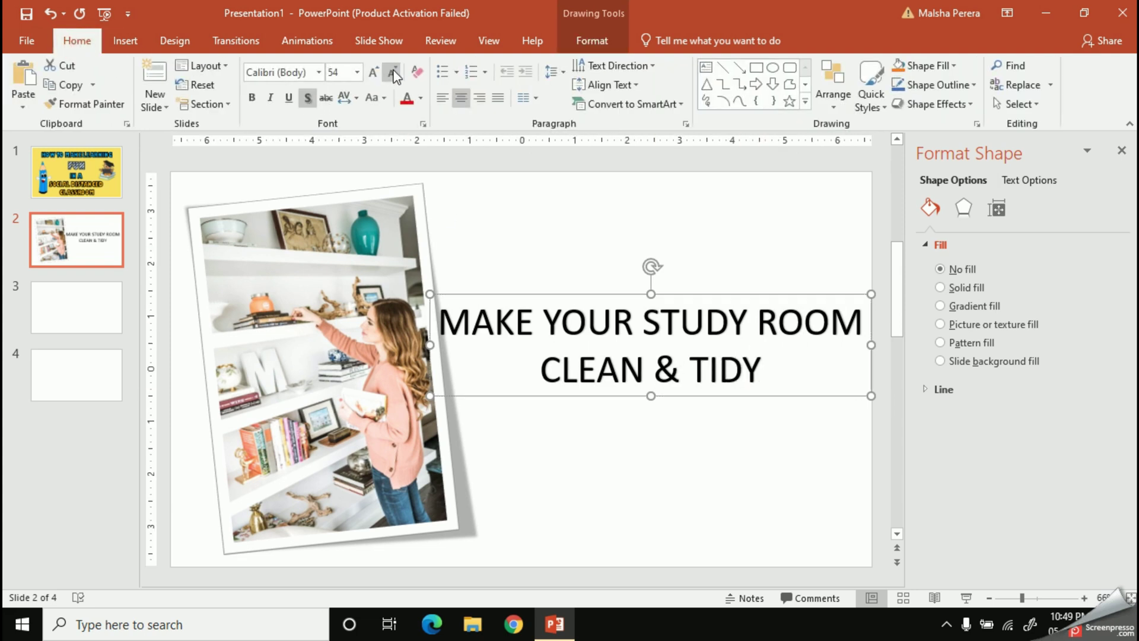
click(393, 72)
drag(783, 392, 792, 451)
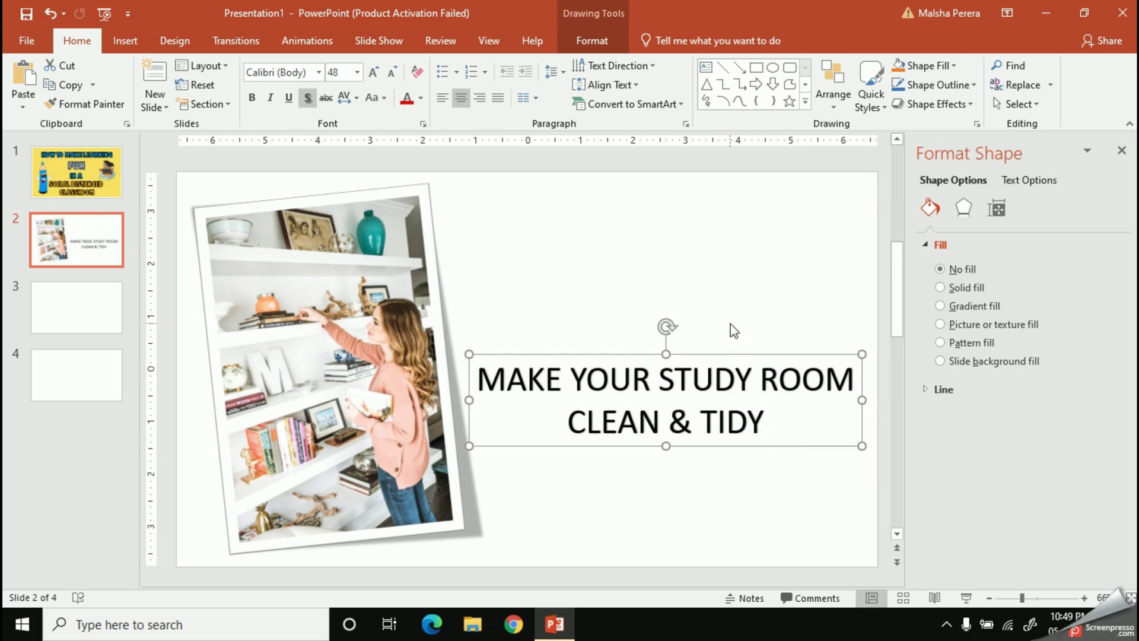
click(731, 328)
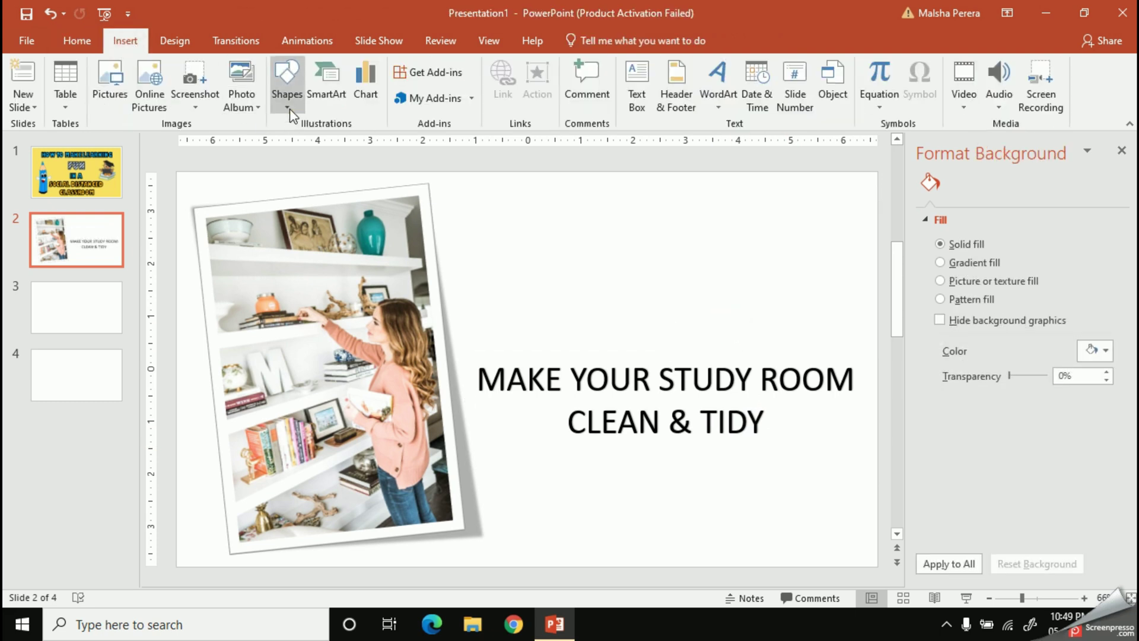
click(287, 83)
Draw a rounded rectangle above the title with a yellow fill and yellow outline.
click(364, 143)
drag(574, 285, 774, 343)
click(715, 310)
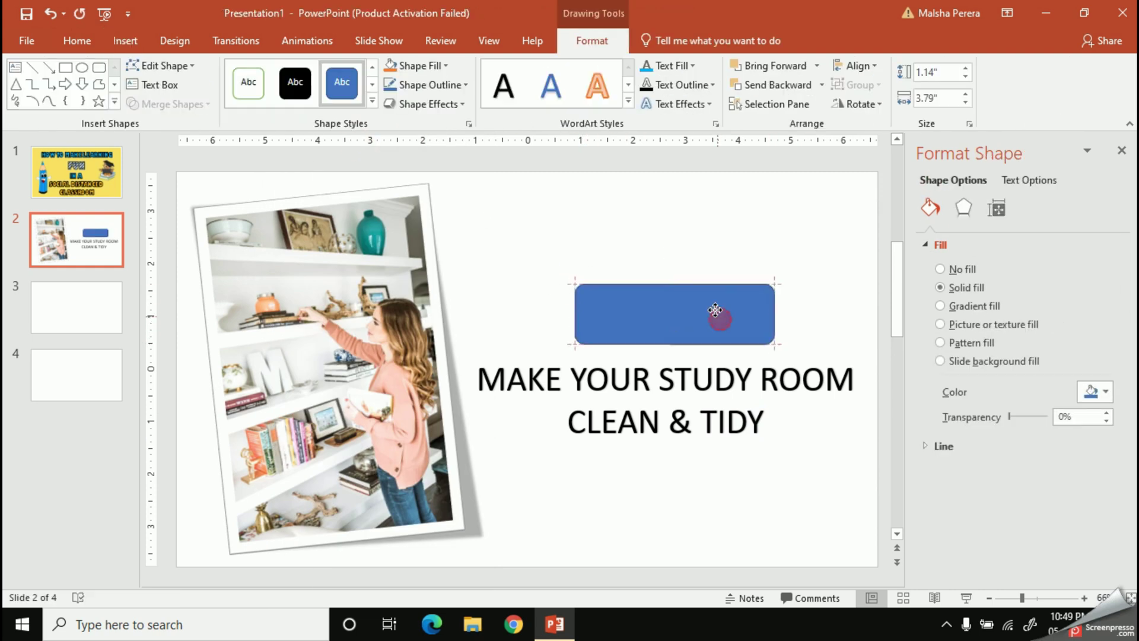
click(419, 67)
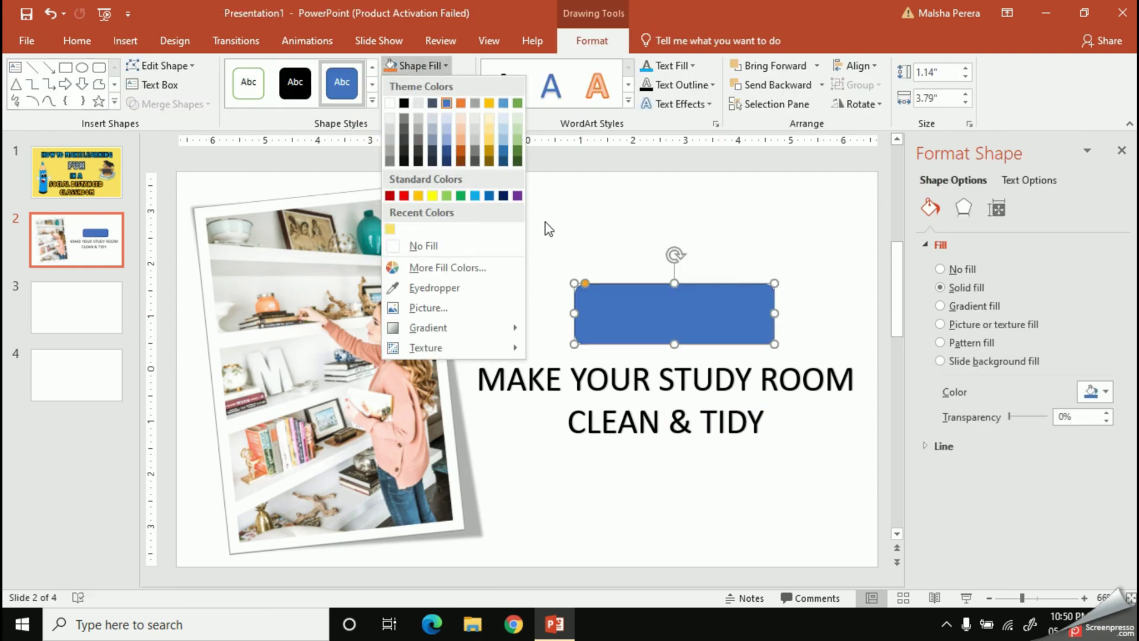
click(433, 196)
click(425, 85)
click(433, 214)
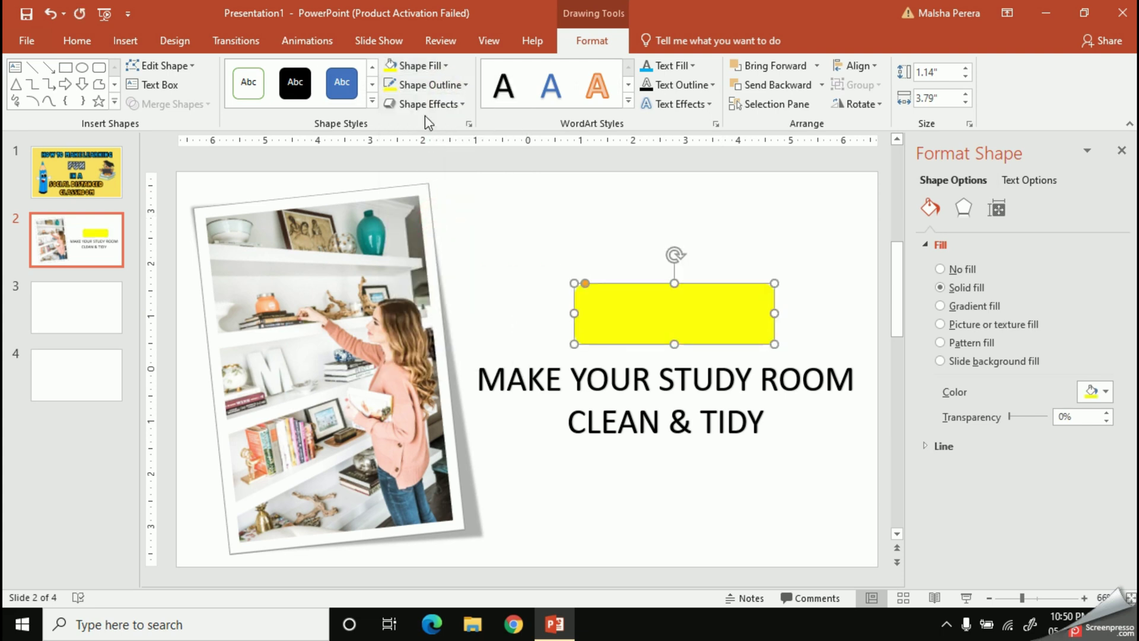
Apply a soft shadow preset effect to the yellow shape and start editing its text.
click(425, 105)
mouse_move(444, 136)
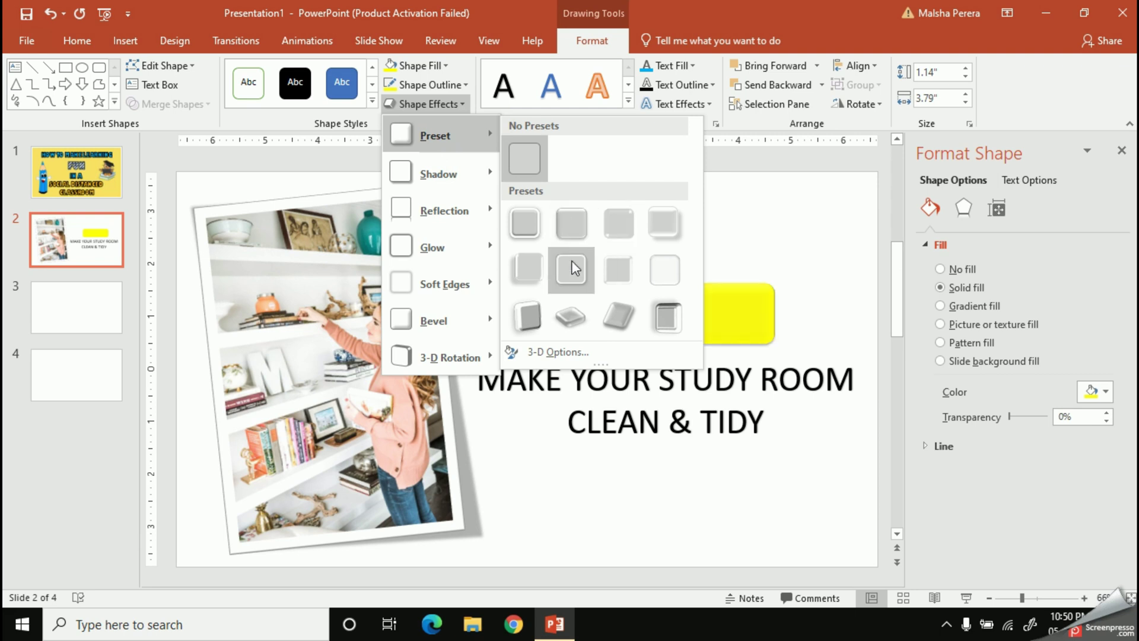
click(663, 228)
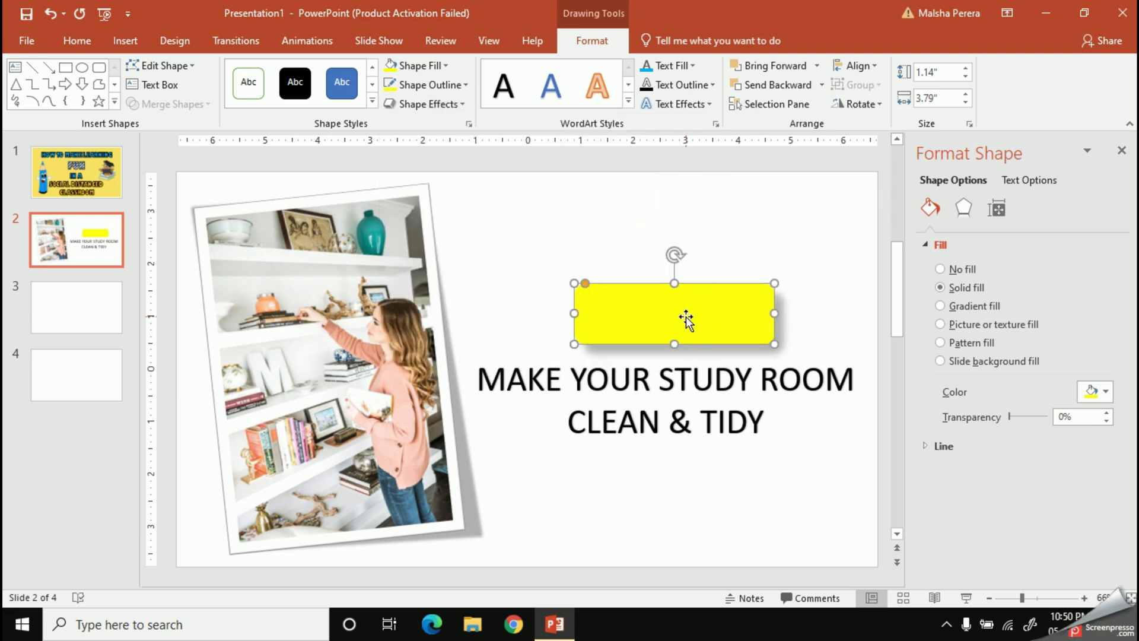
click(812, 353)
click(703, 316)
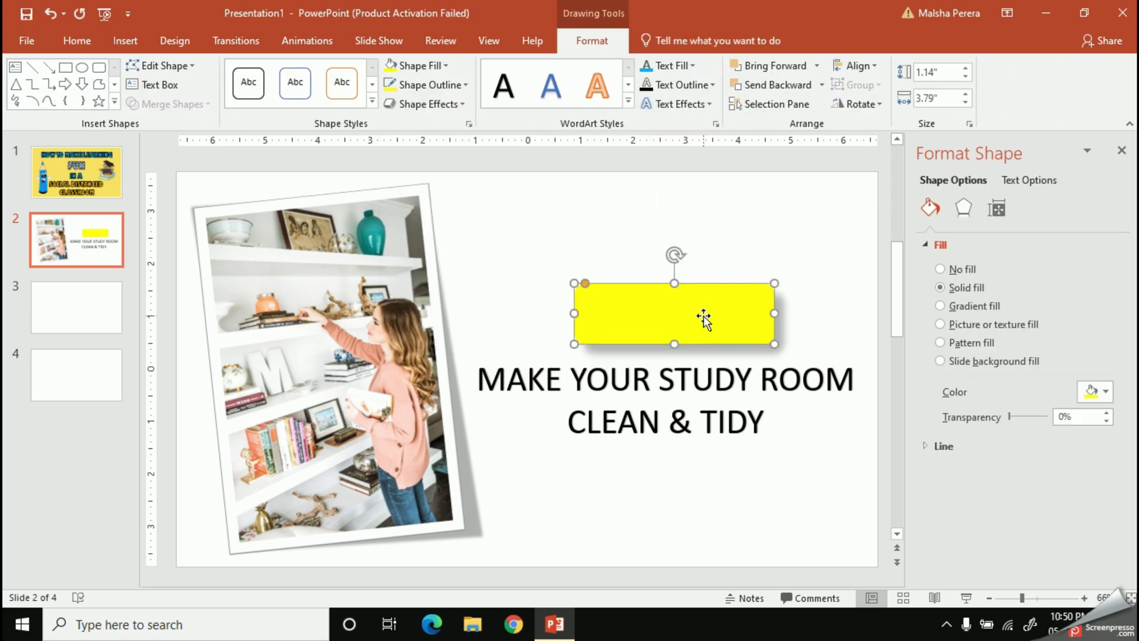
right_click(703, 319)
click(514, 253)
right_click(661, 314)
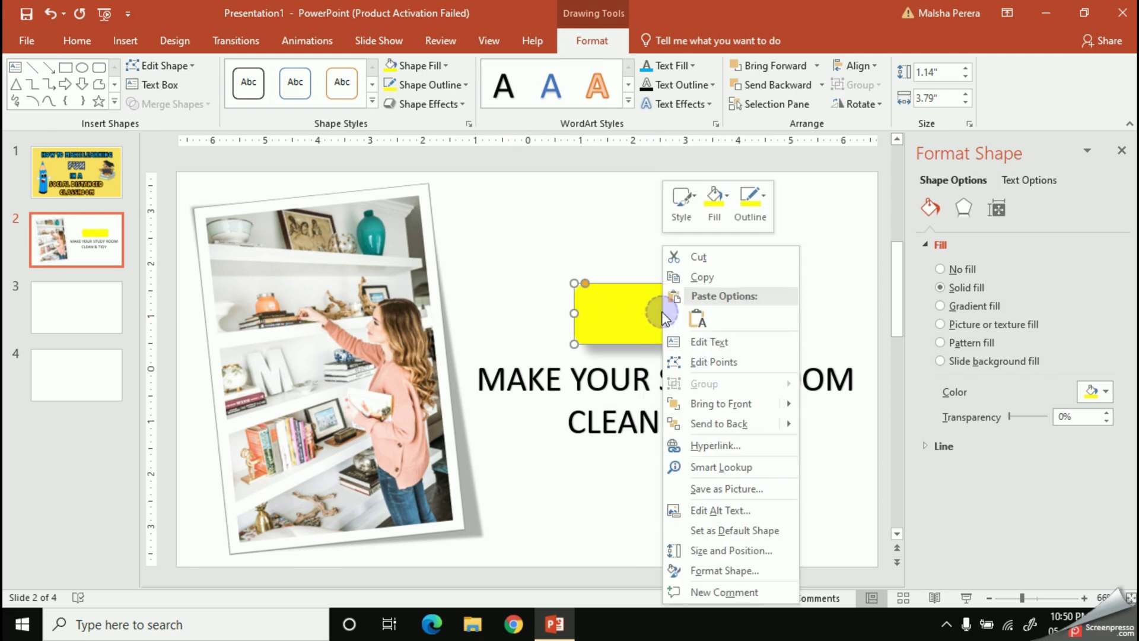
click(714, 345)
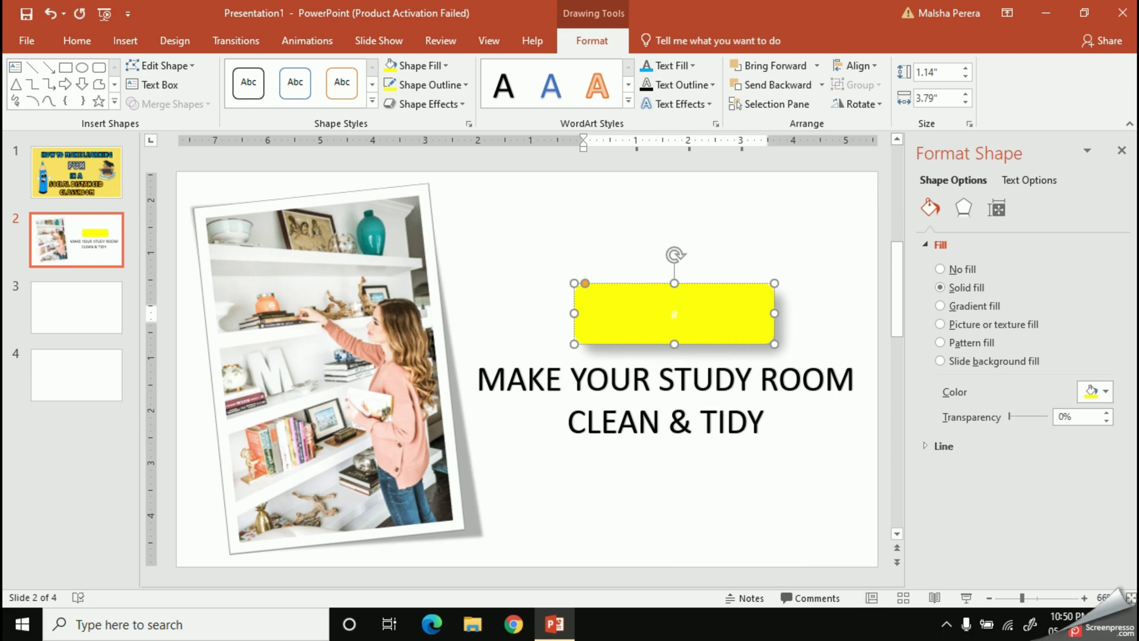
Label the yellow shape '#Tip 1' at 60 pt in Berlin Sans FB Demi.
text(#Tip 1)
key(ctrl+a)
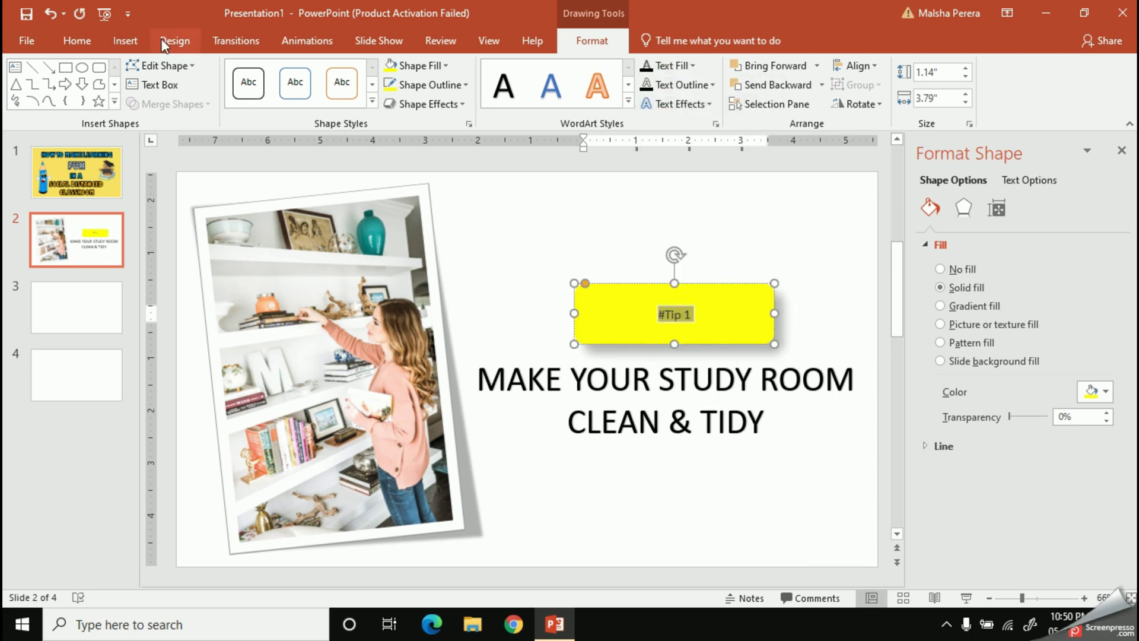
click(78, 40)
click(374, 72)
click(319, 72)
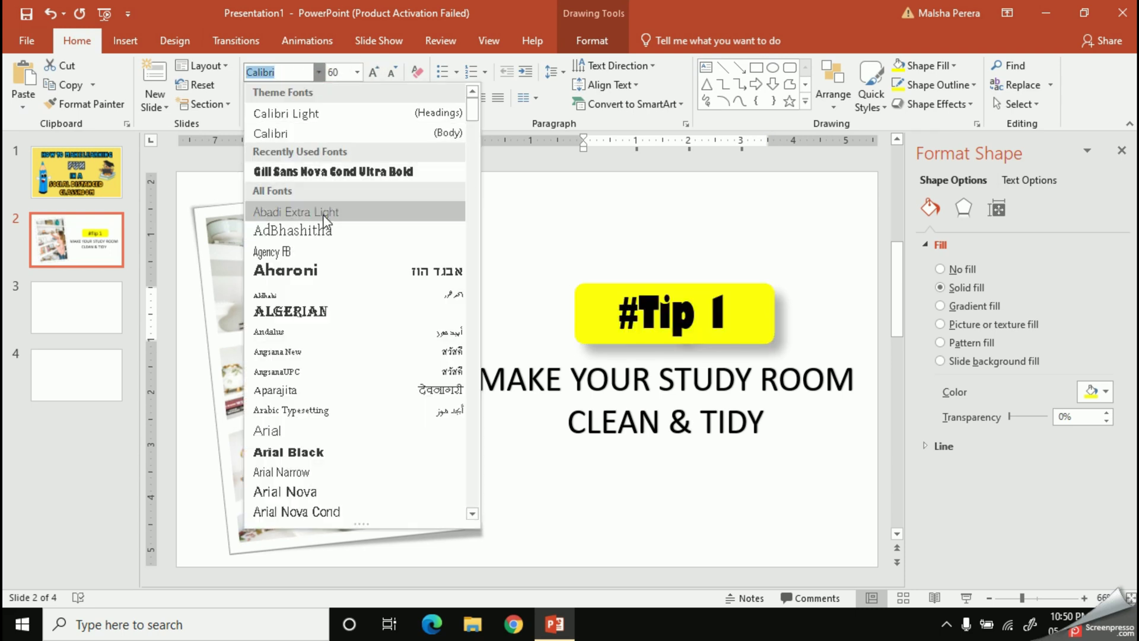
scroll(349, 473, down, 6)
scroll(349, 473, down, 7)
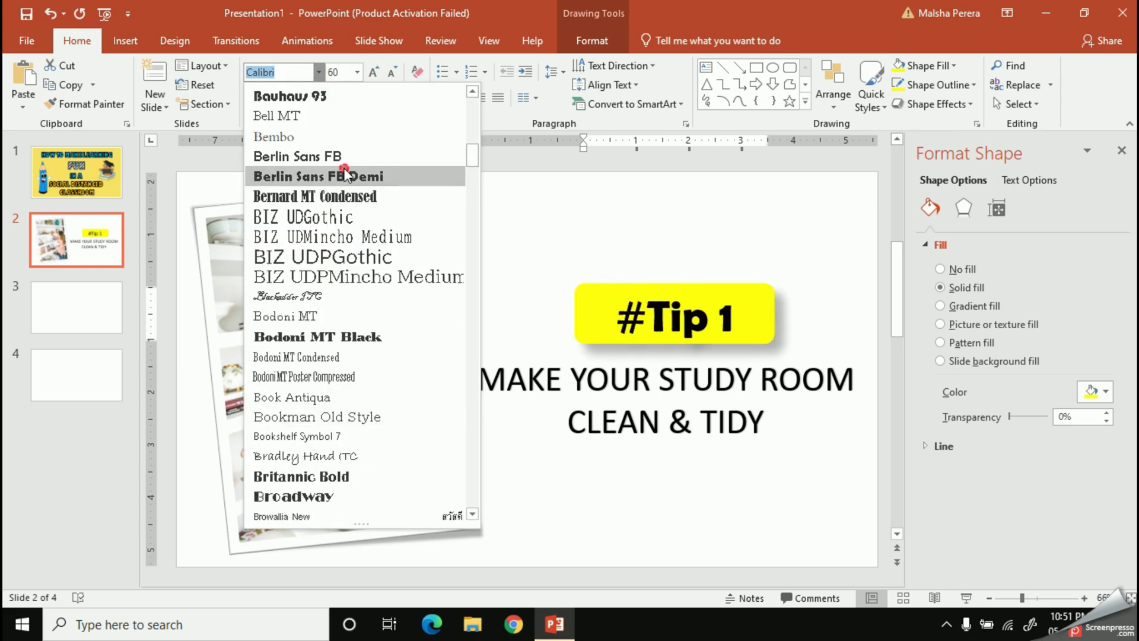
click(410, 175)
Set the slide 2 title font to Gill Sans Nova Cond Ultra Bold and close the background pane.
click(737, 355)
click(319, 72)
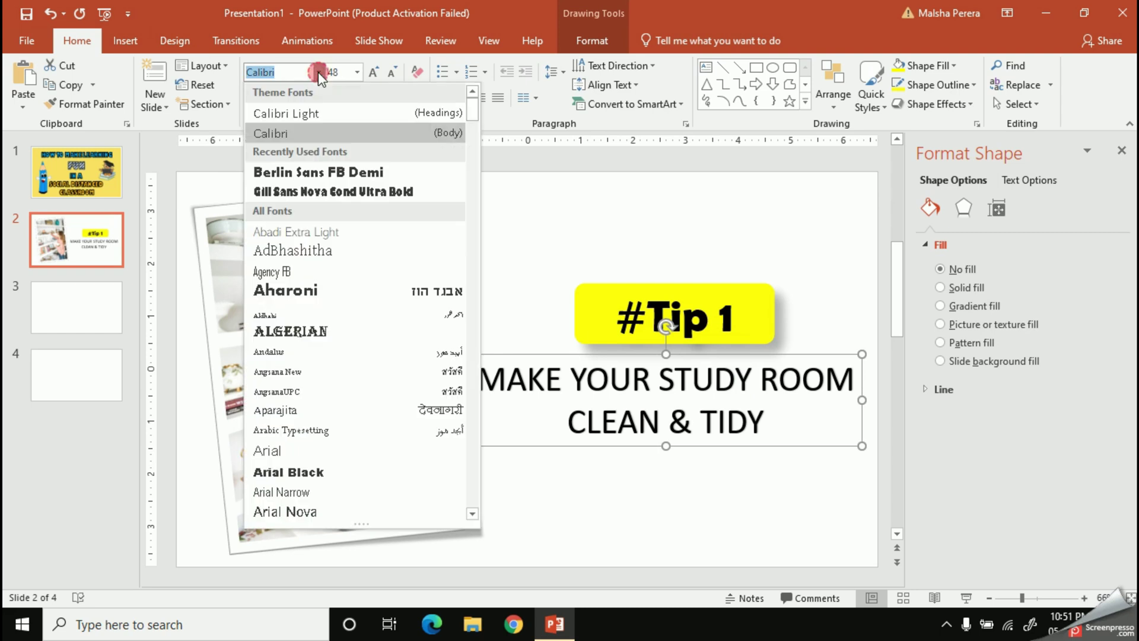
click(304, 196)
click(734, 502)
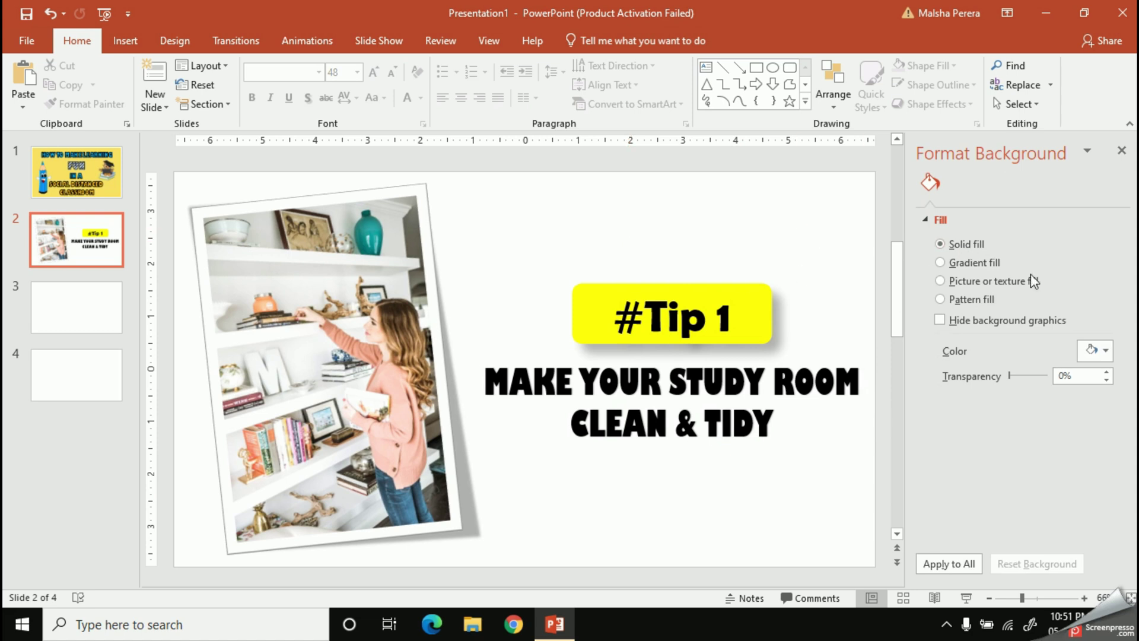
click(1122, 150)
click(176, 40)
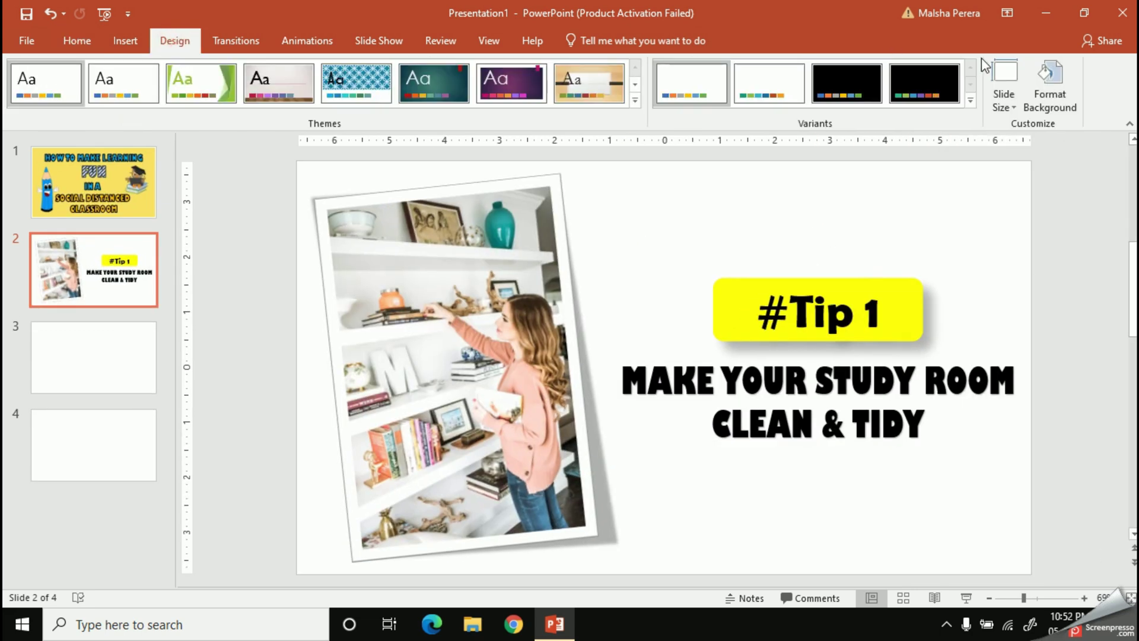
Give slide 2 a solid teal background fill.
click(1048, 77)
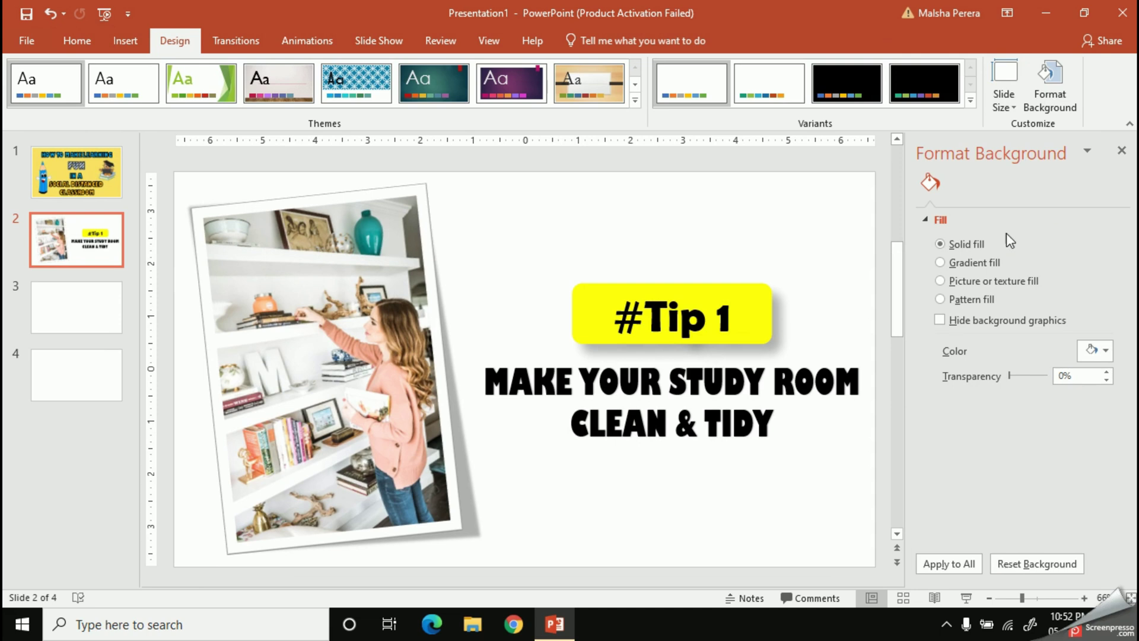
click(1103, 351)
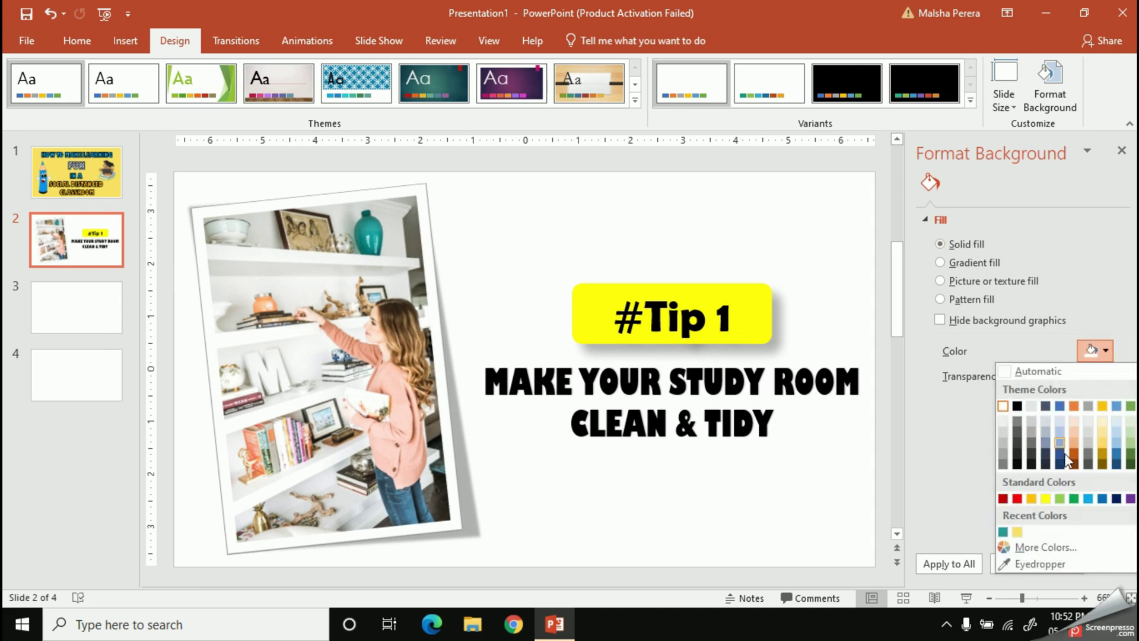
click(1003, 533)
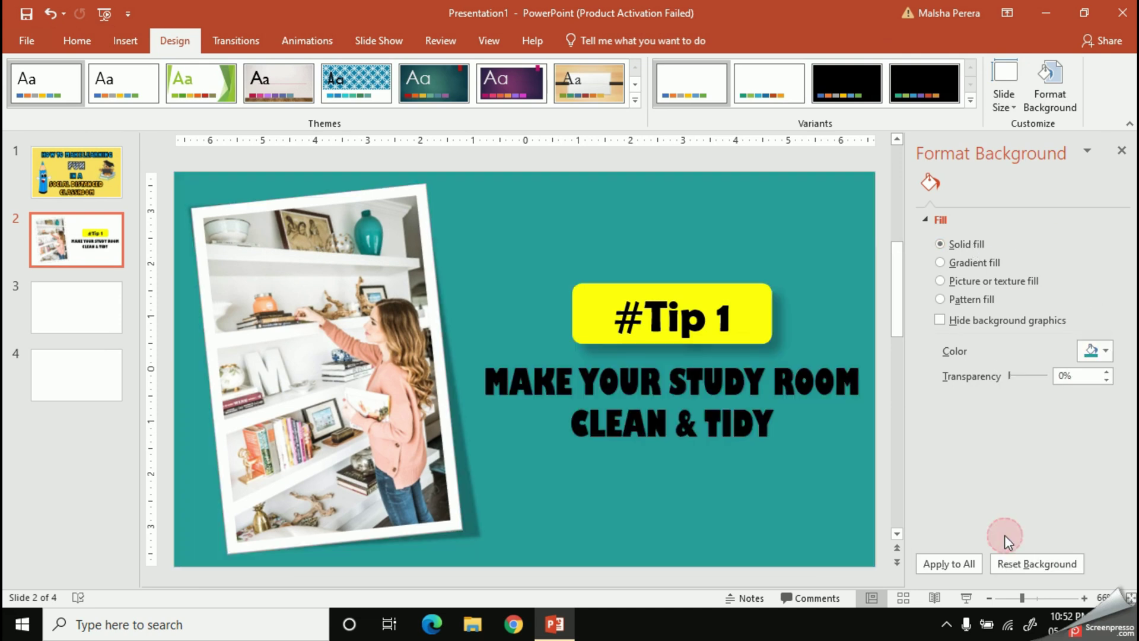
Change the slide 2 title text fill to white.
click(670, 386)
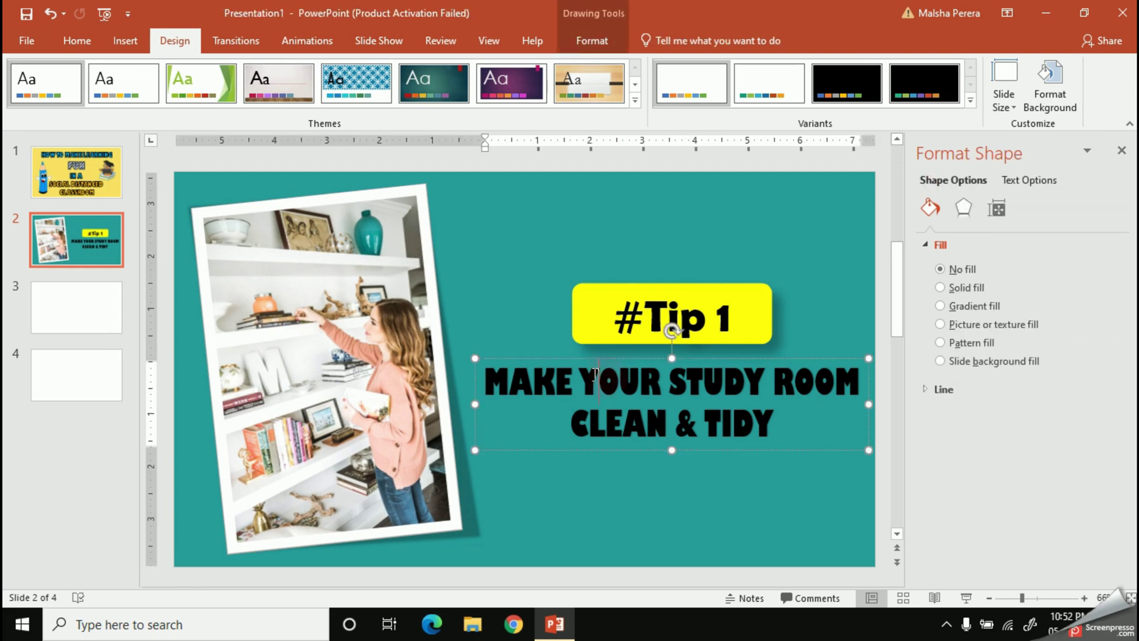
click(592, 41)
click(673, 65)
click(646, 122)
click(683, 85)
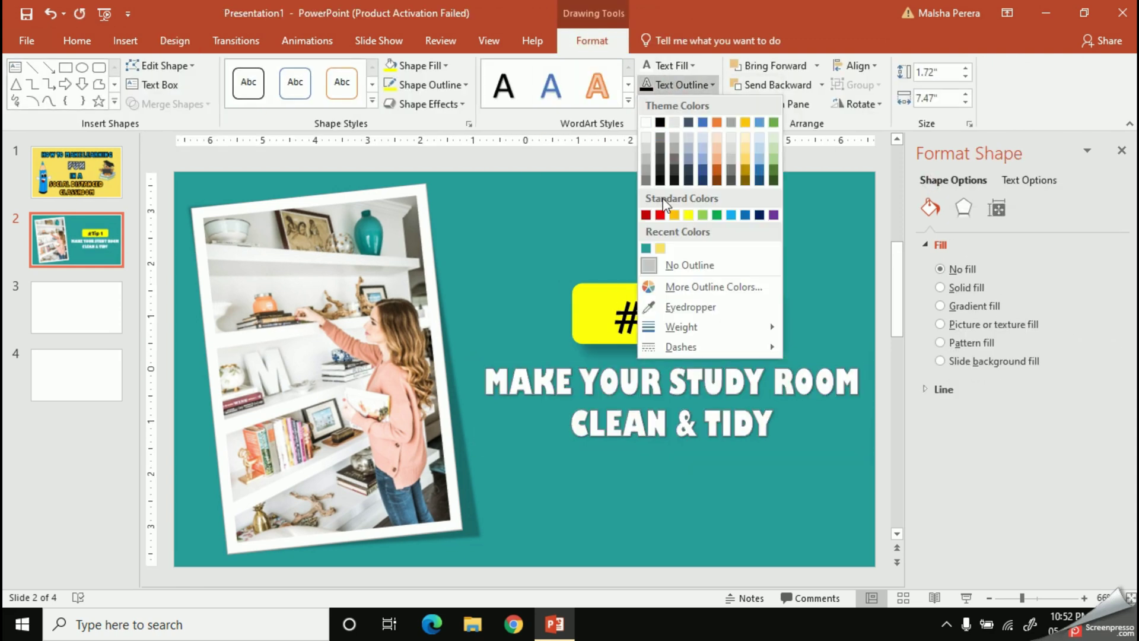
Try black and yellow text outline colours on the slide 2 title.
click(660, 123)
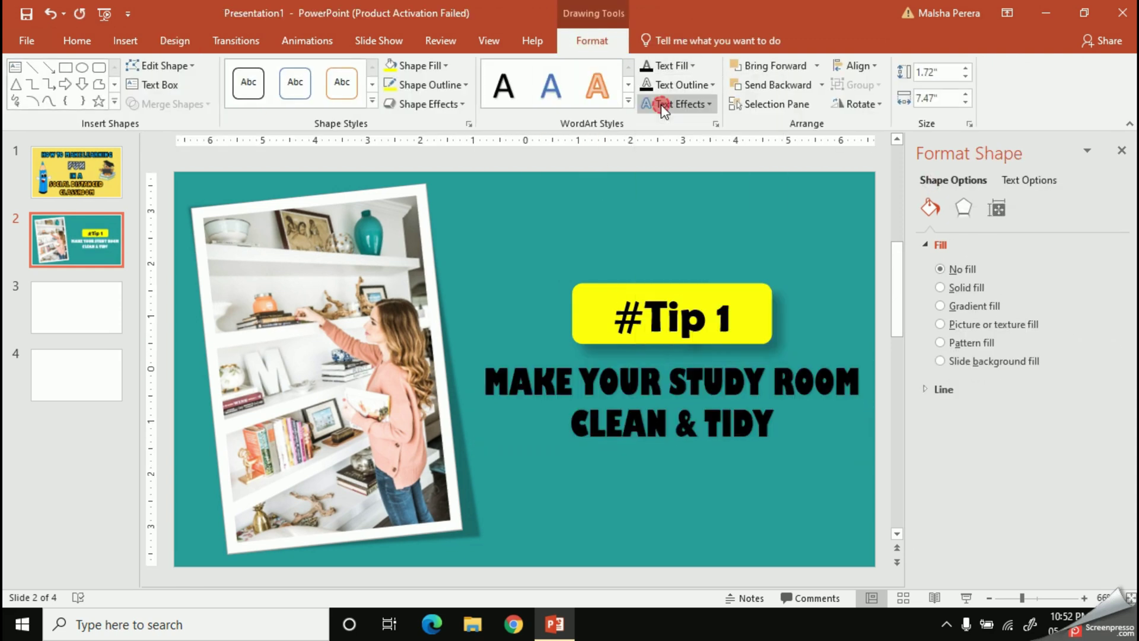
click(683, 85)
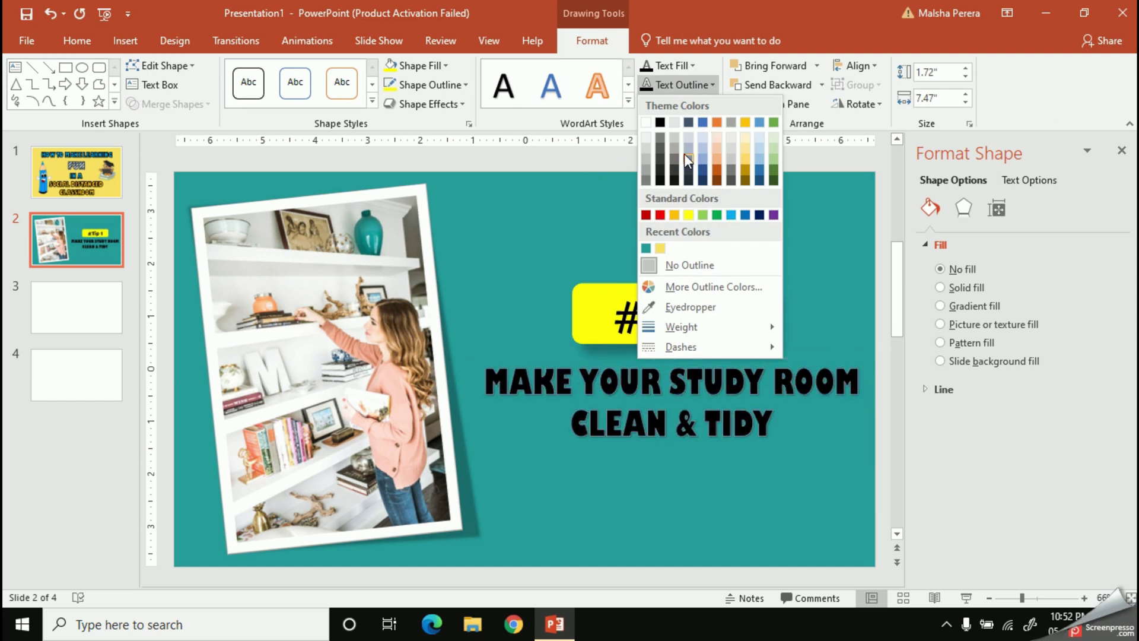
click(692, 282)
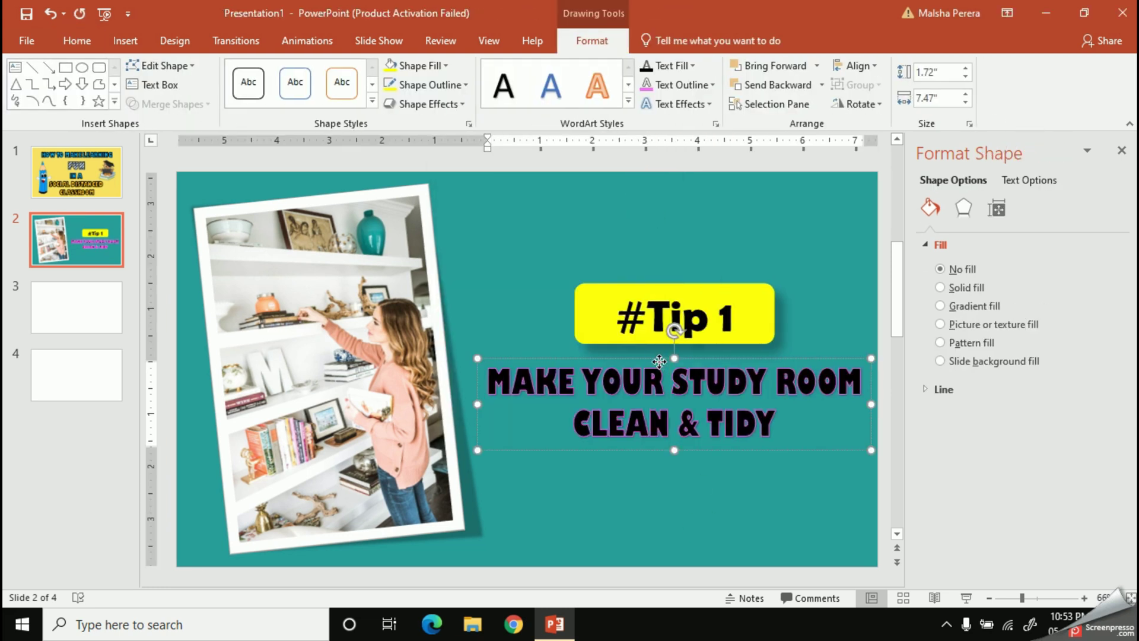
click(682, 85)
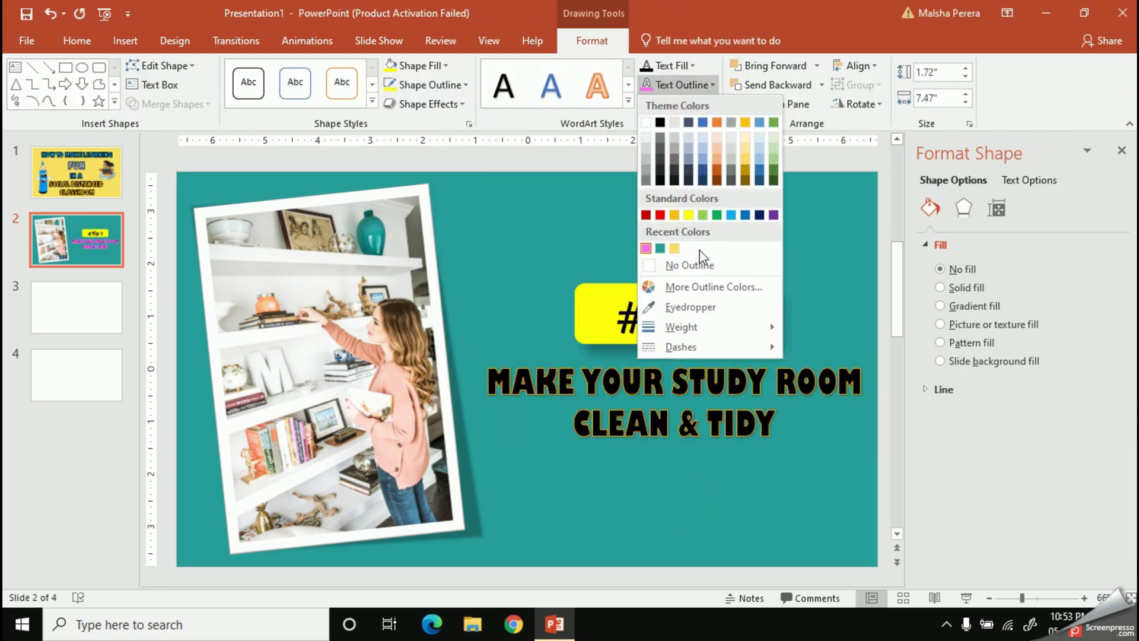
click(675, 248)
click(796, 294)
Restore the title's white text fill and outline it in Dark Blue.
click(736, 365)
click(691, 66)
click(646, 103)
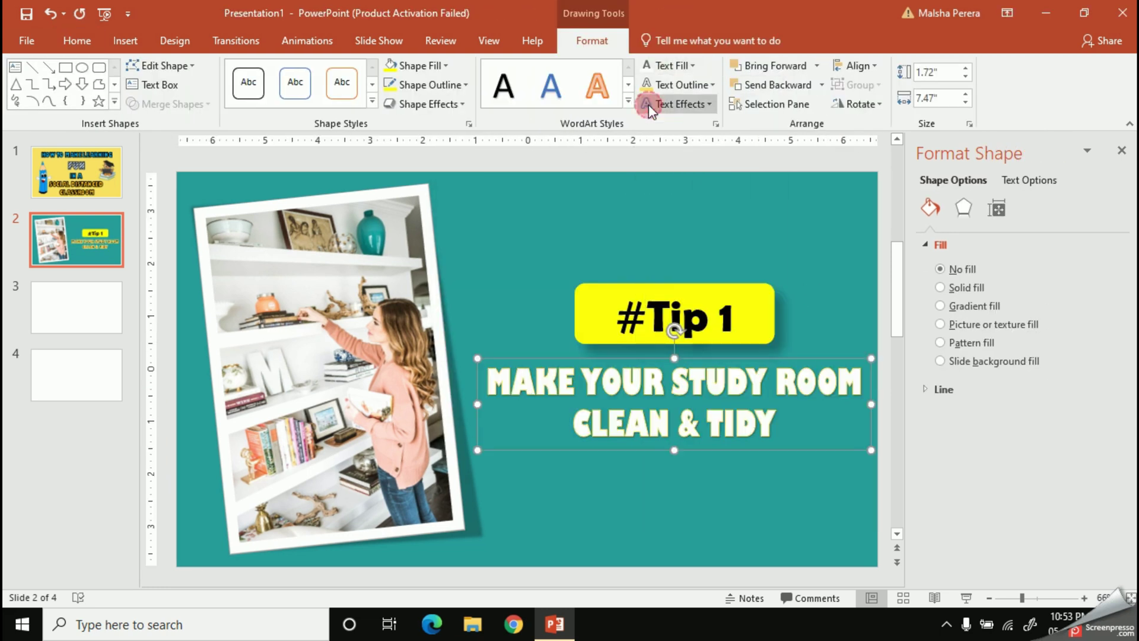
click(682, 84)
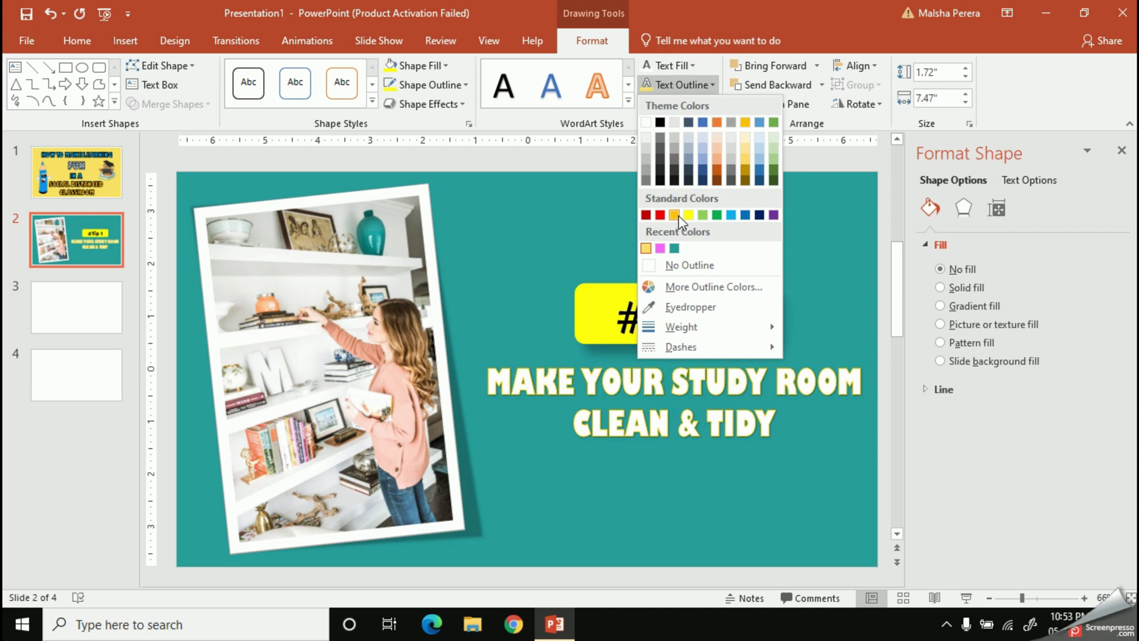
click(760, 215)
click(682, 85)
click(810, 271)
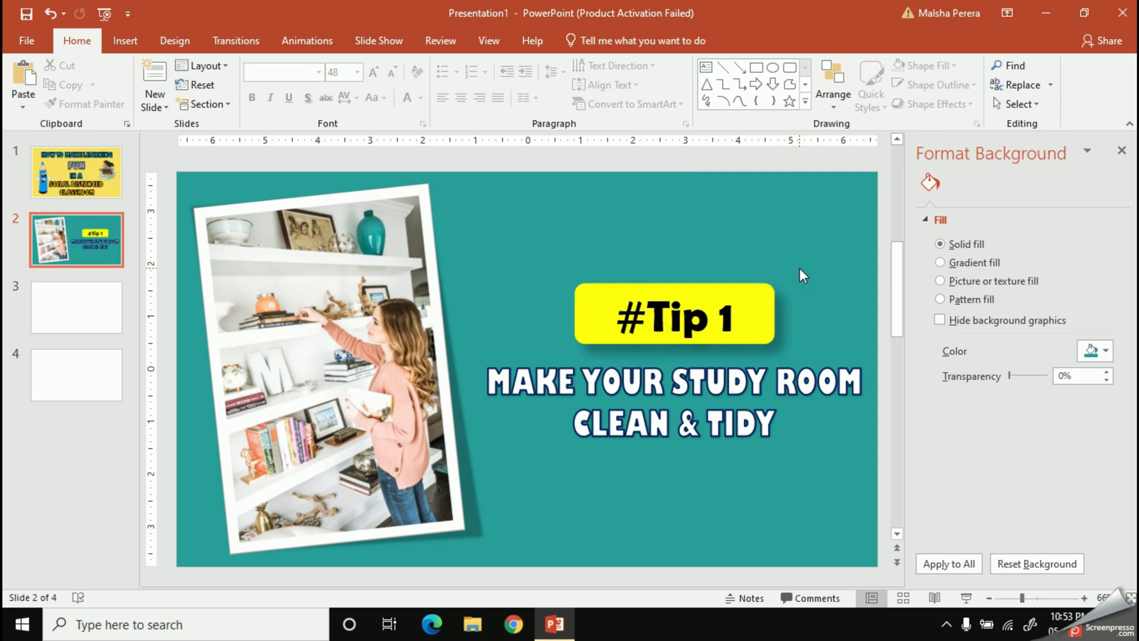
On slide 3, pick the desk and colourful markers photos from the effective online learning folder.
click(50, 321)
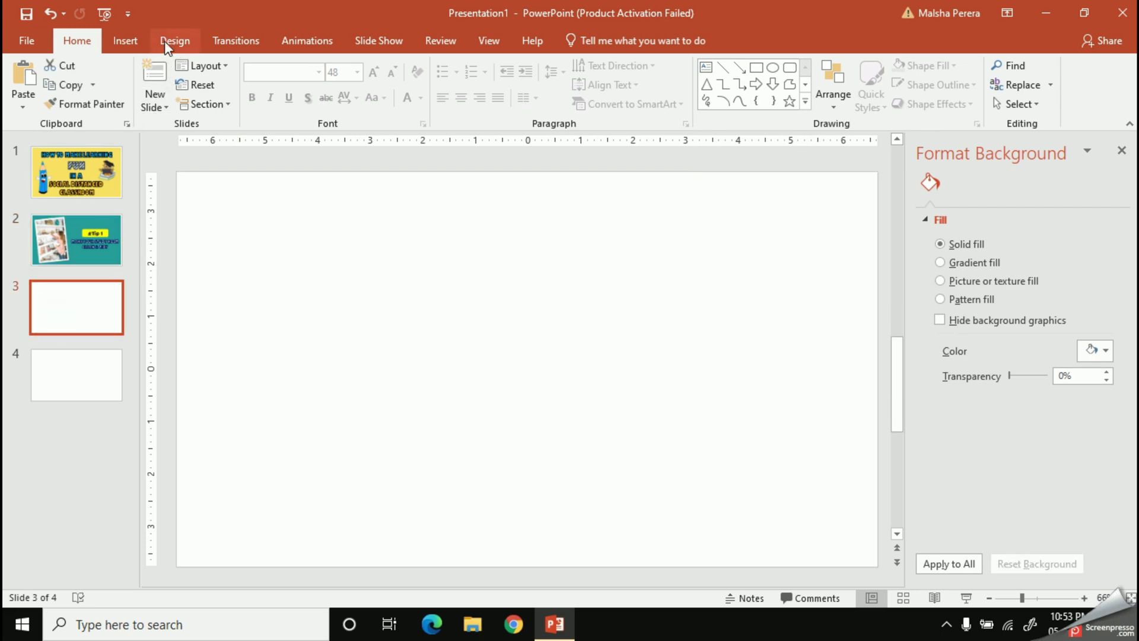
click(133, 40)
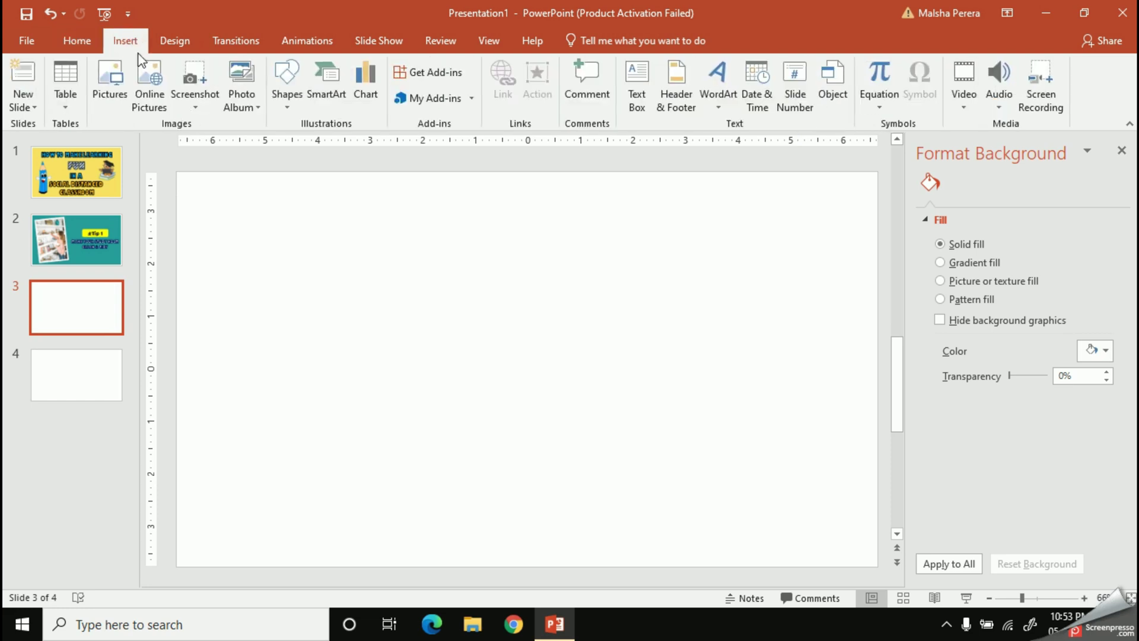
click(116, 83)
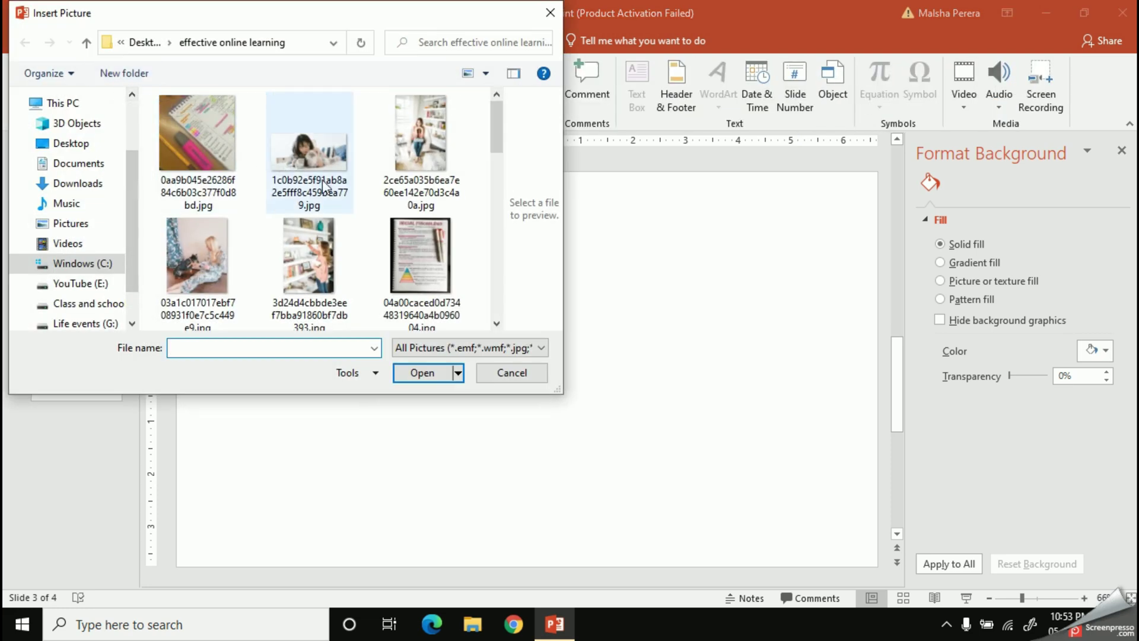
scroll(403, 197, down, 5)
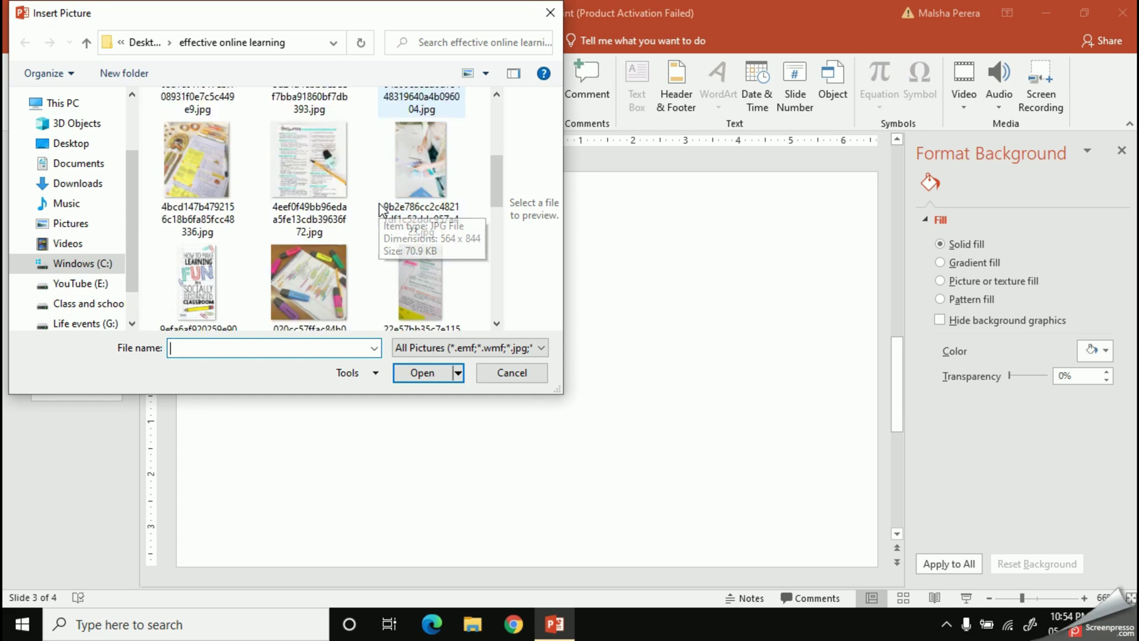
scroll(382, 210, down, 7)
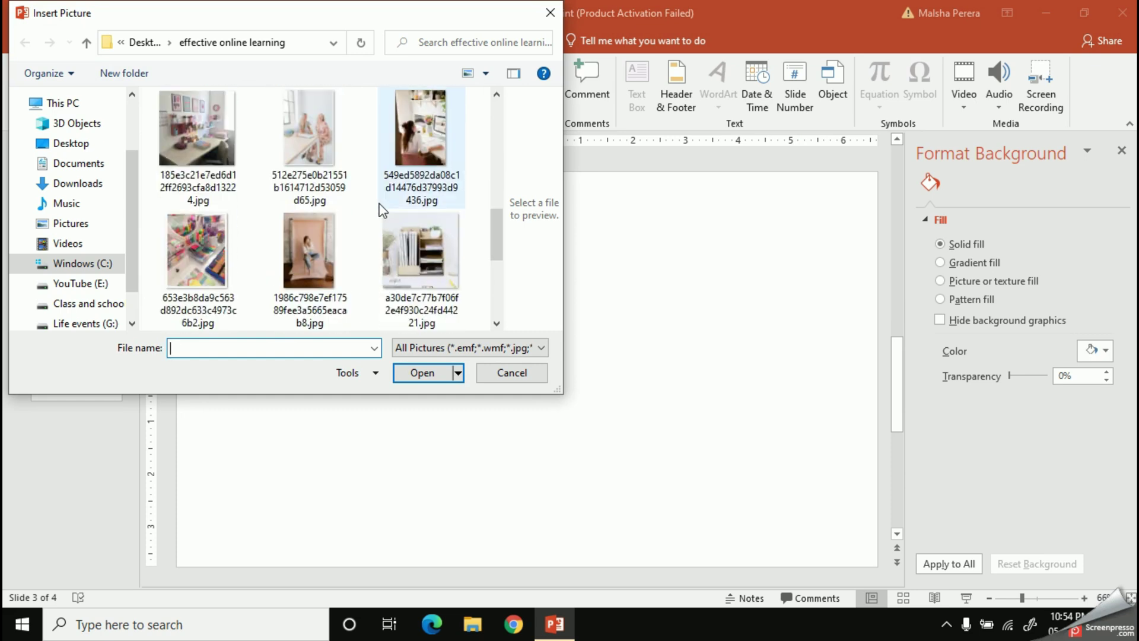
scroll(383, 210, up, 3)
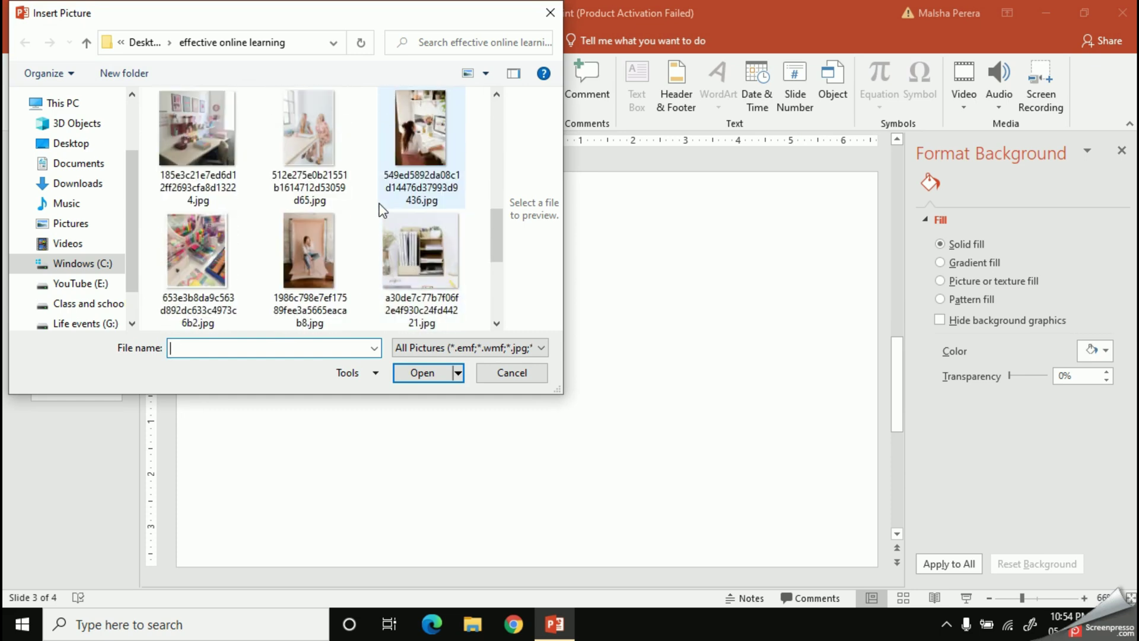
click(198, 147)
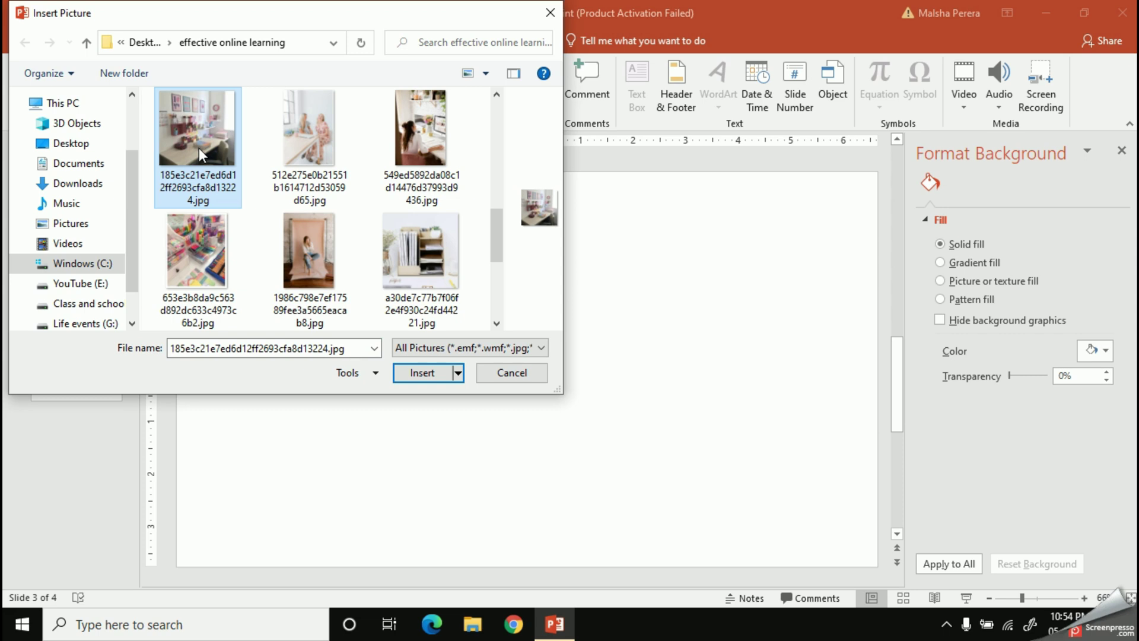
ctrl+click(202, 267)
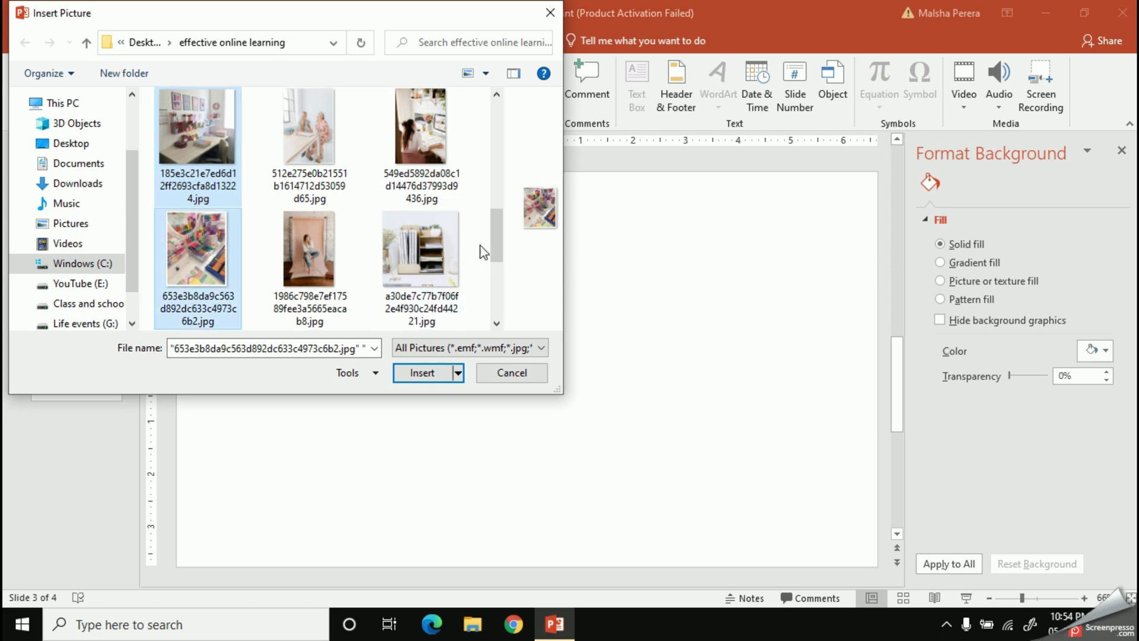
drag(499, 240, 494, 101)
Add the seated-woman photo to the selection and insert all three study-room photos onto slide 3.
click(422, 149)
click(433, 379)
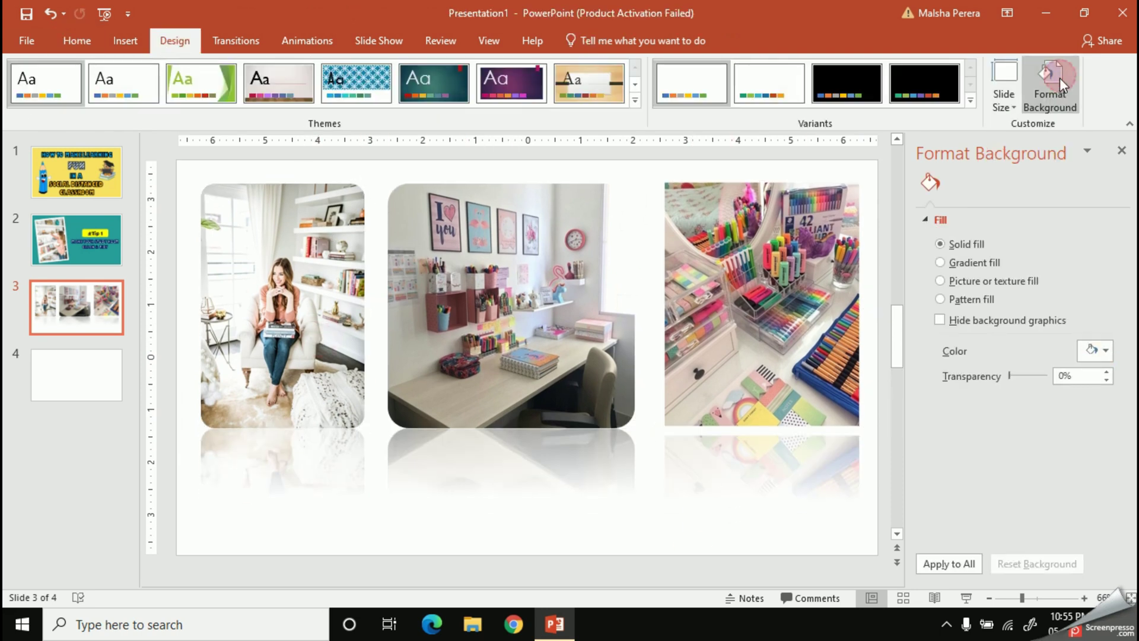
Give slide 3 a solid black background and raise the middle photo above the side photos.
click(1094, 351)
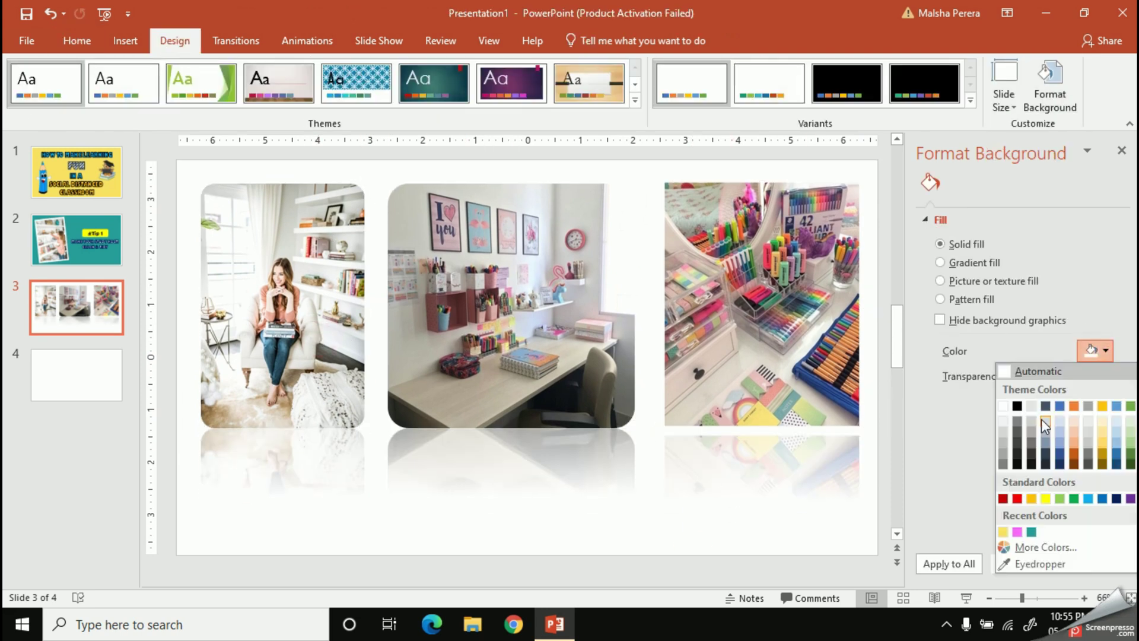
click(1021, 405)
click(636, 355)
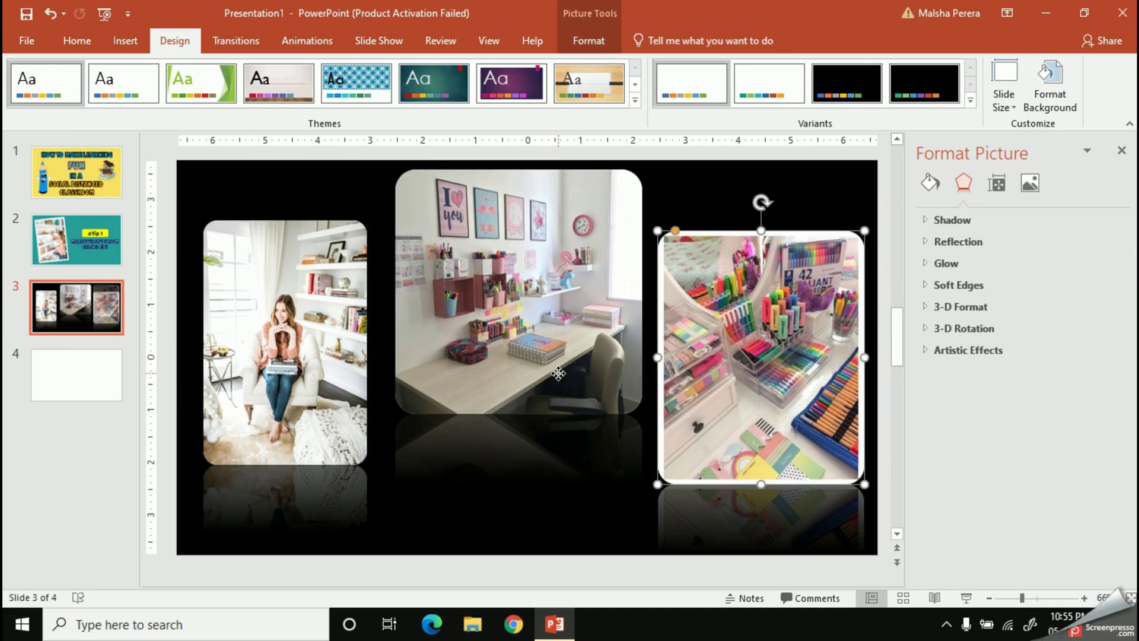
drag(561, 371, 561, 375)
click(702, 214)
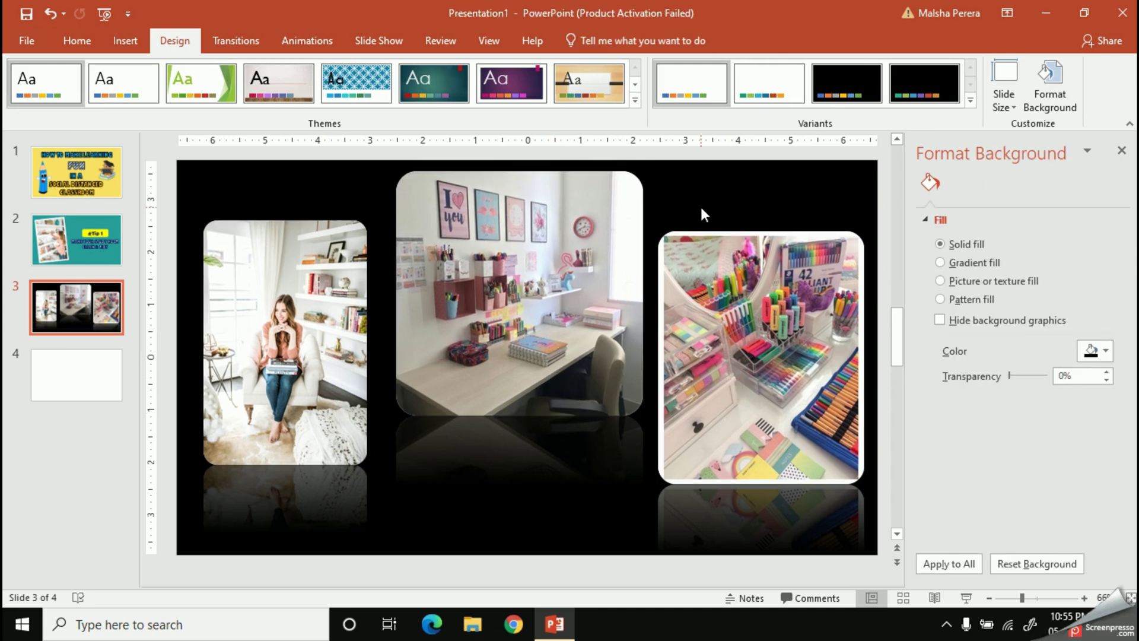
click(272, 374)
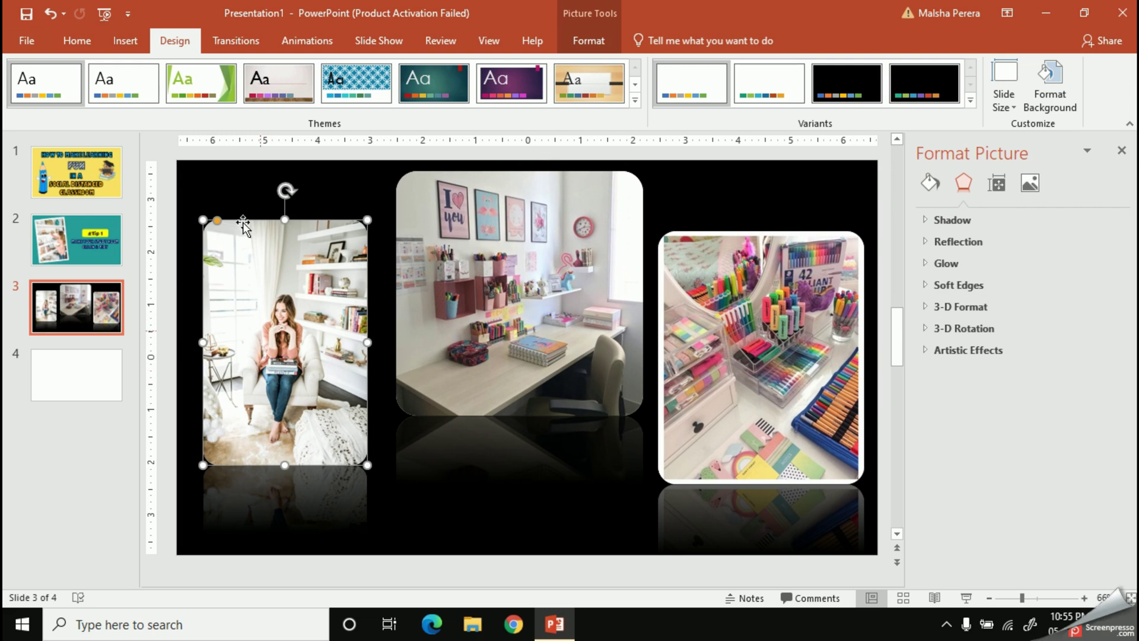
click(304, 54)
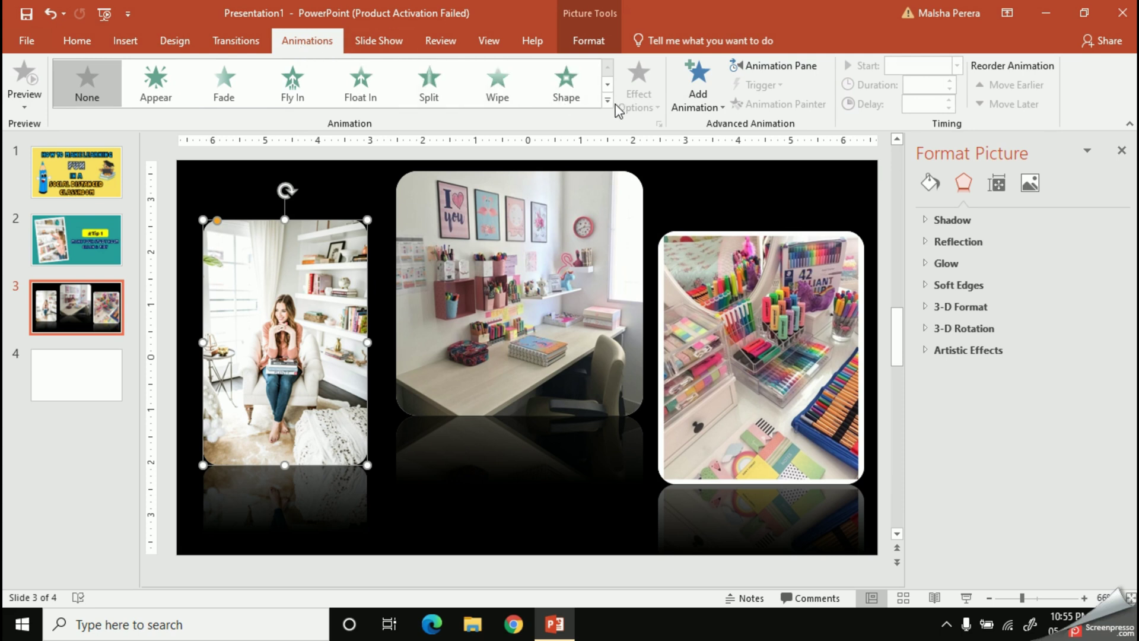
Apply a Bounce entrance animation to the left photo.
click(608, 101)
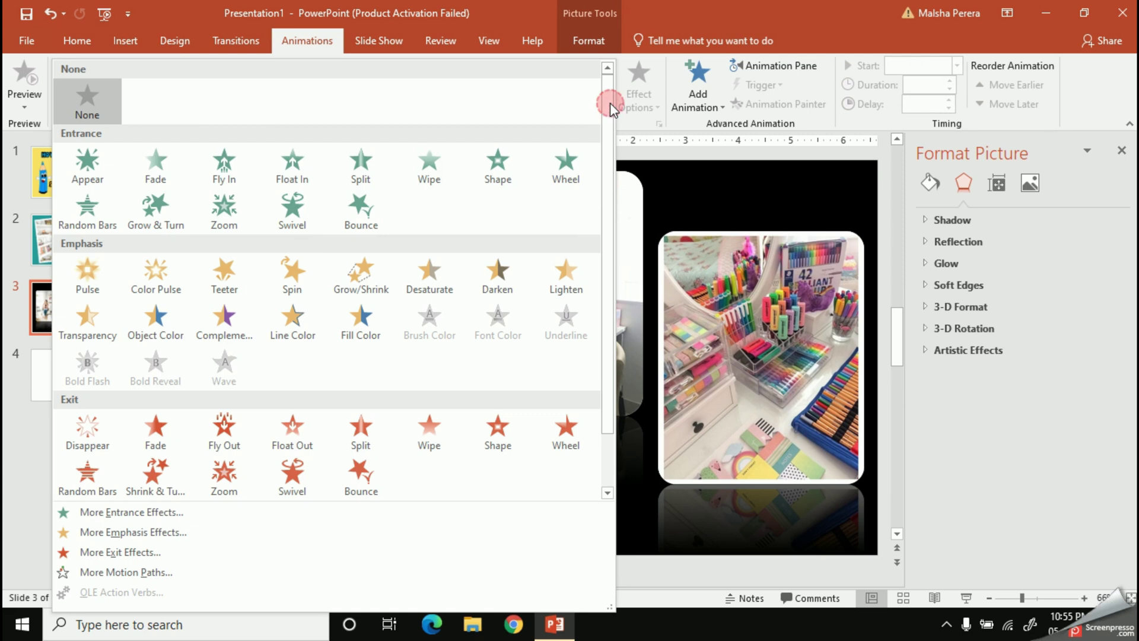
click(361, 207)
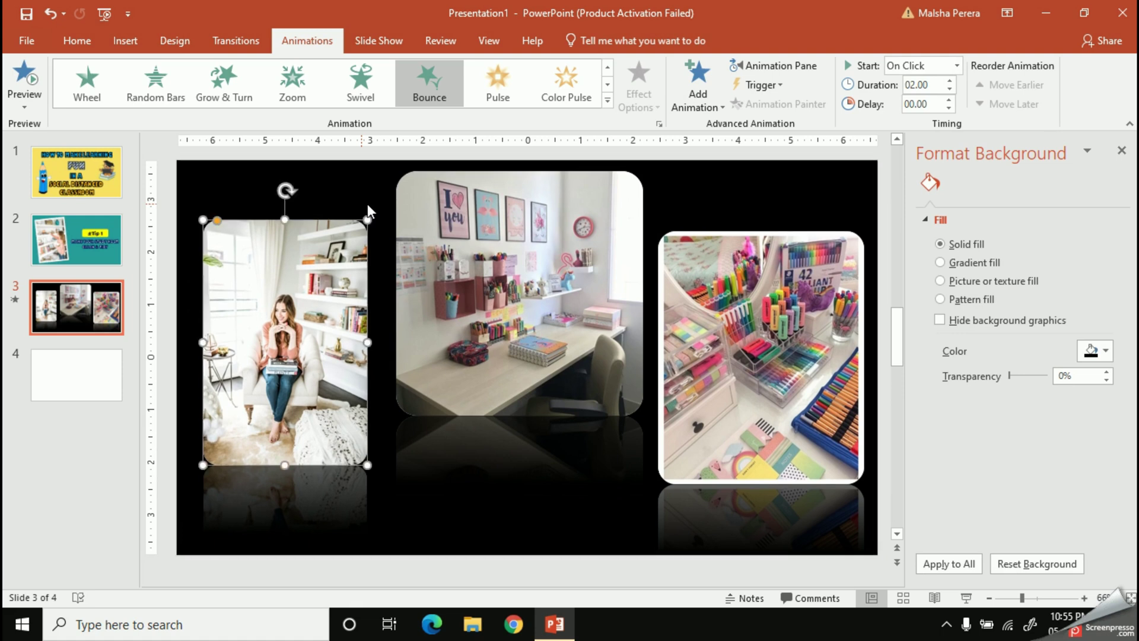
click(367, 204)
Apply a Swivel entrance animation to the centre photo.
click(504, 269)
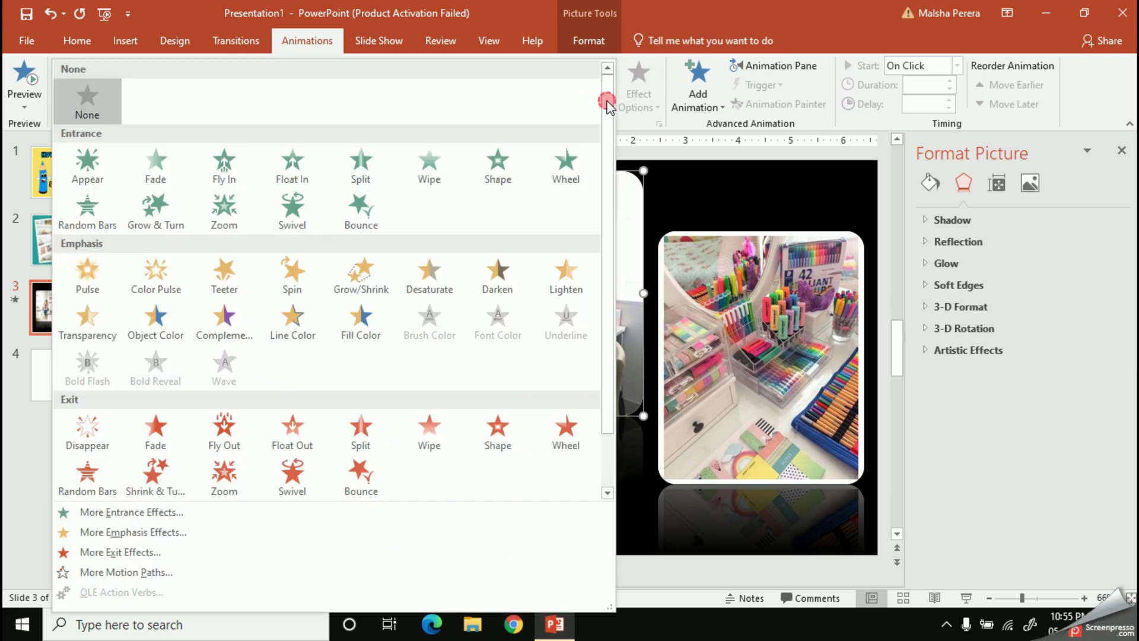
click(608, 101)
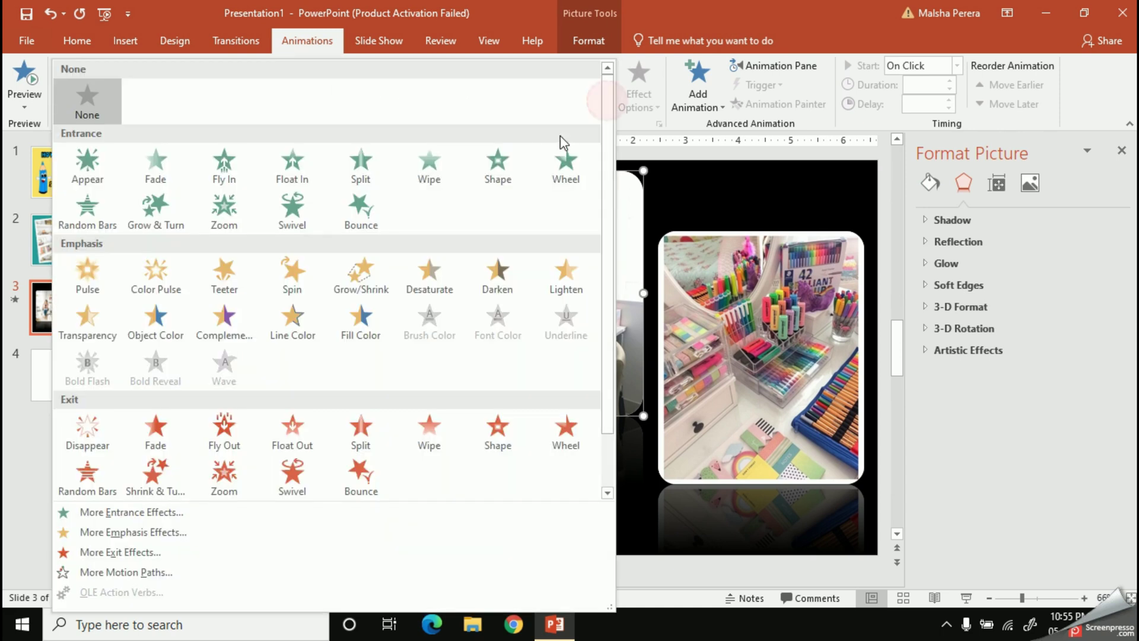
click(293, 219)
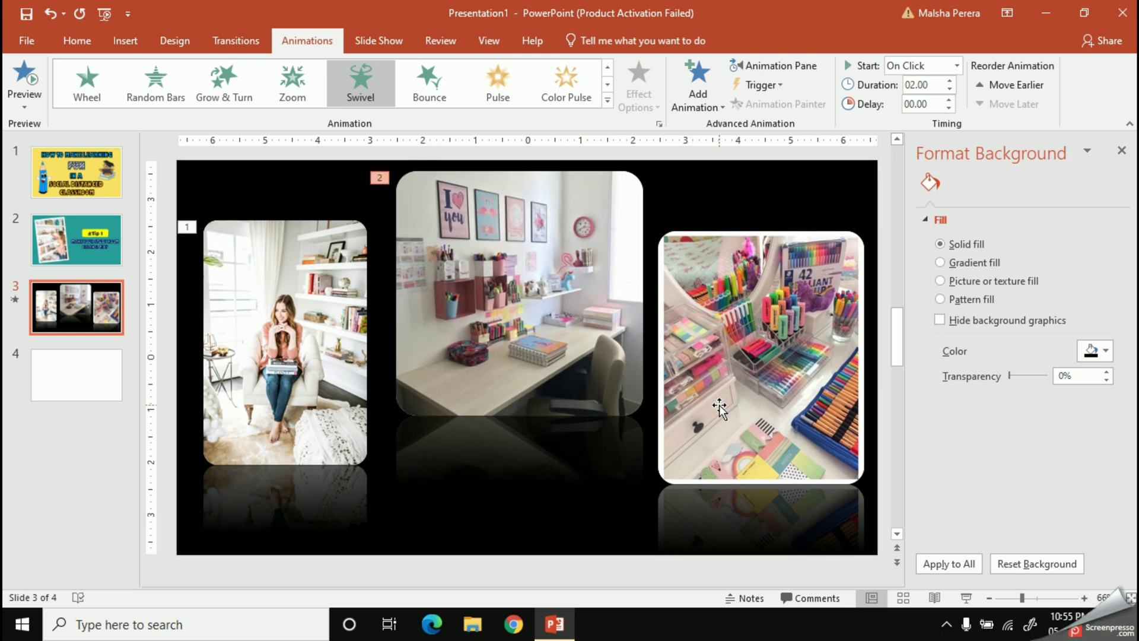
Apply a Fly In entrance animation to the right photo.
click(720, 407)
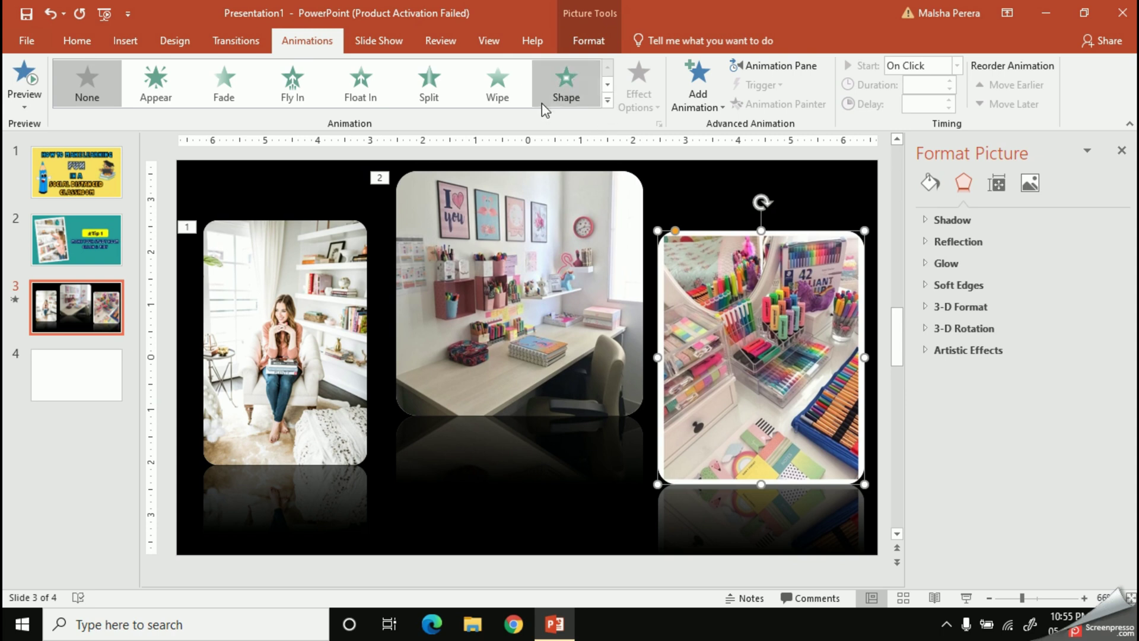
click(287, 101)
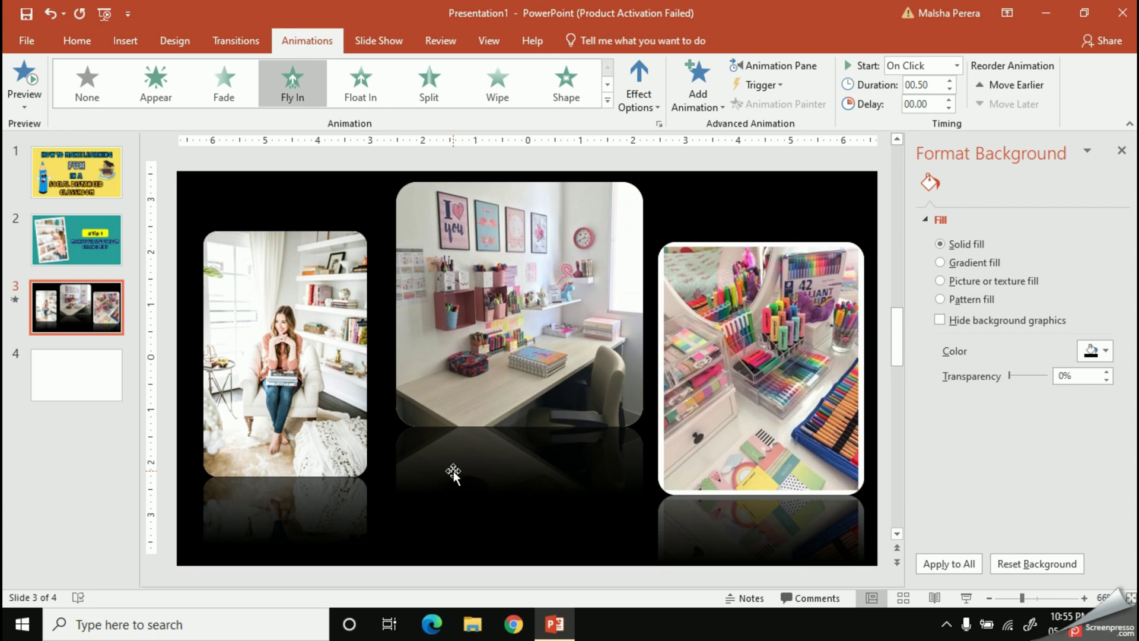
click(378, 40)
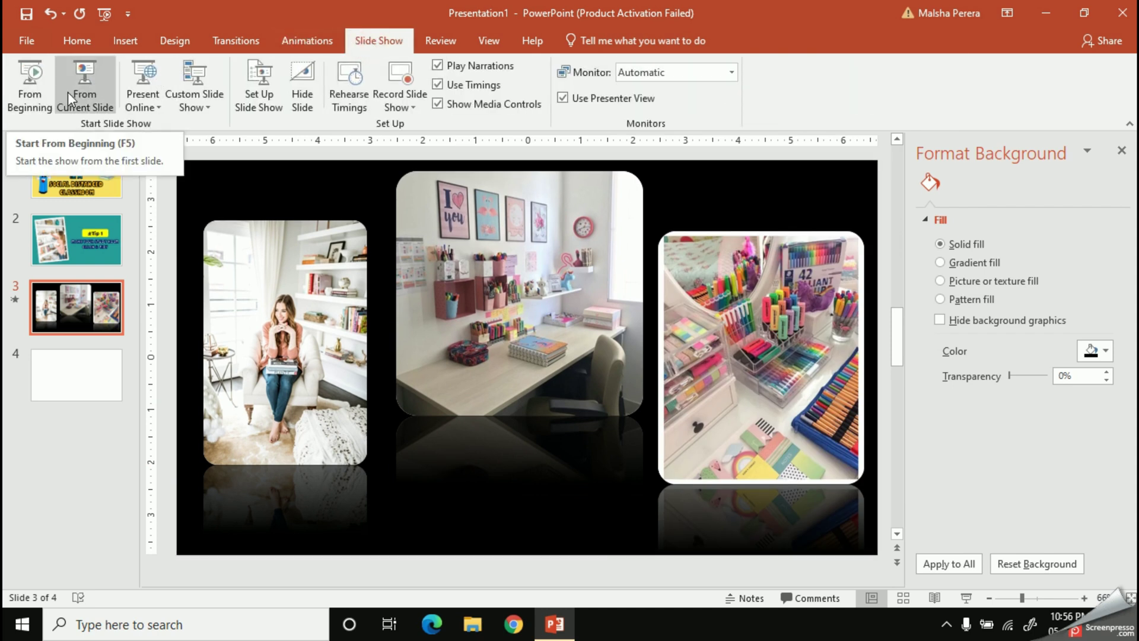
click(76, 91)
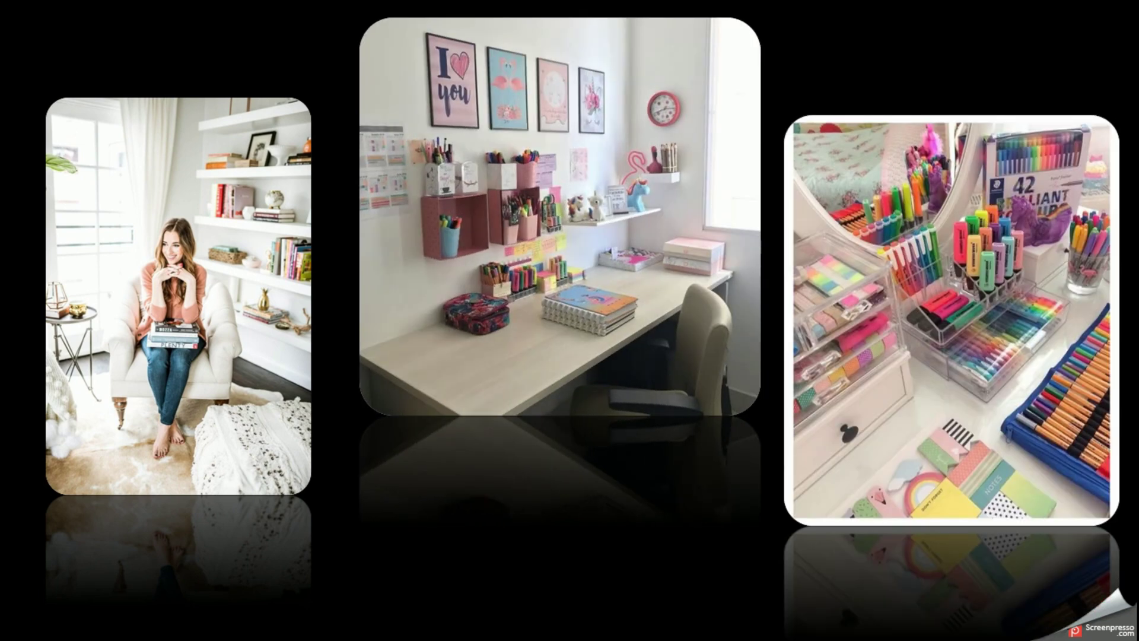
key(Escape)
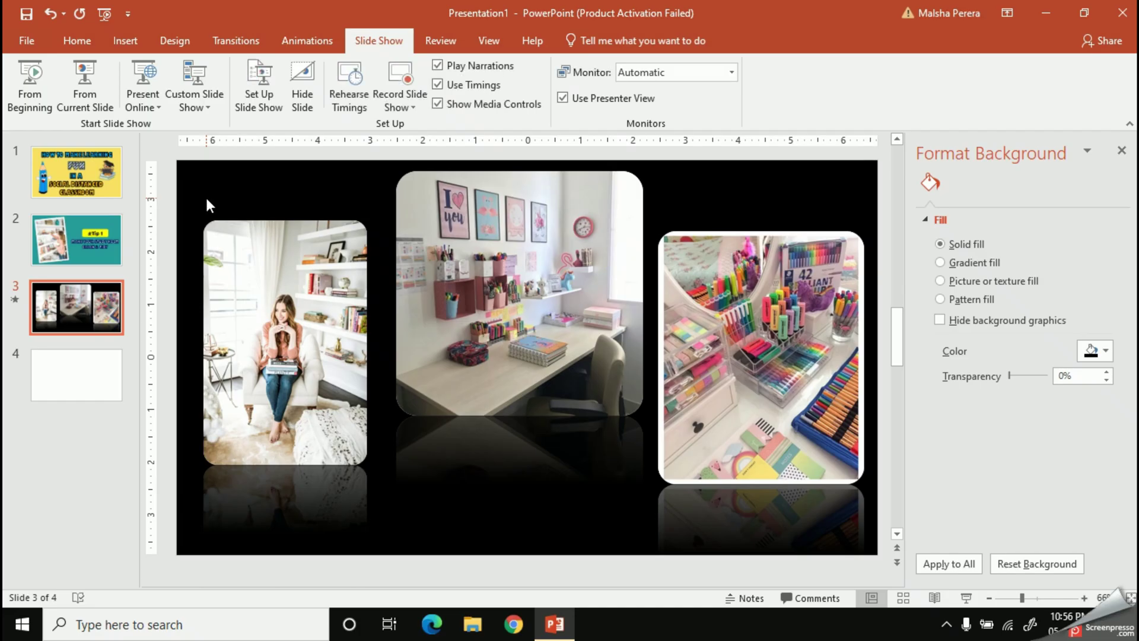
On blank slide 4, browse the effective online learning folder for pictures to insert.
click(97, 378)
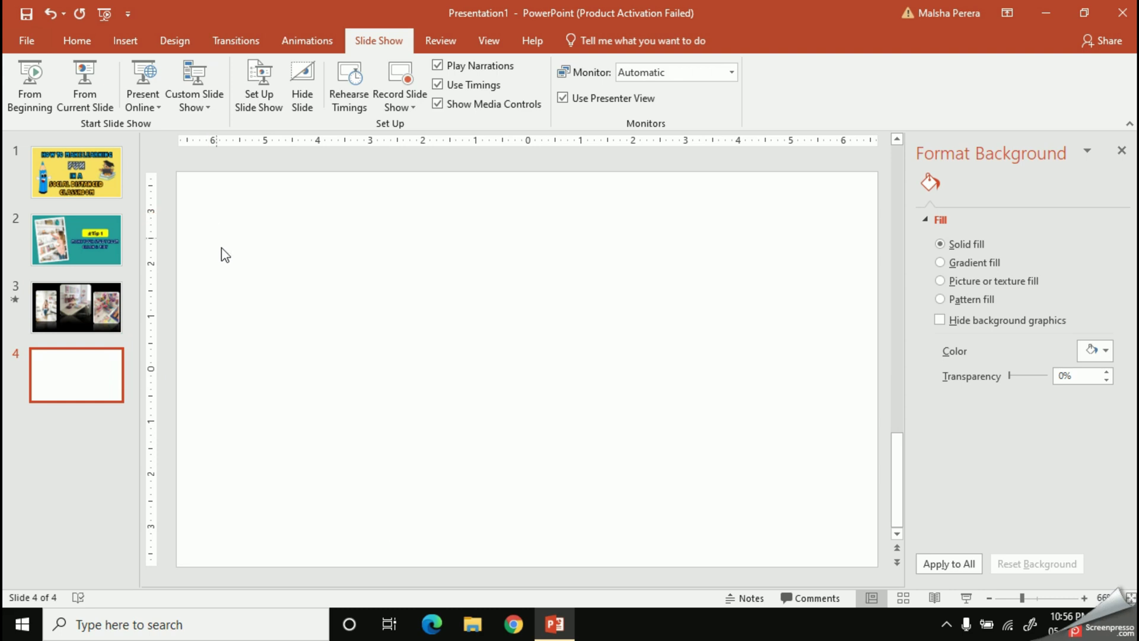
click(128, 42)
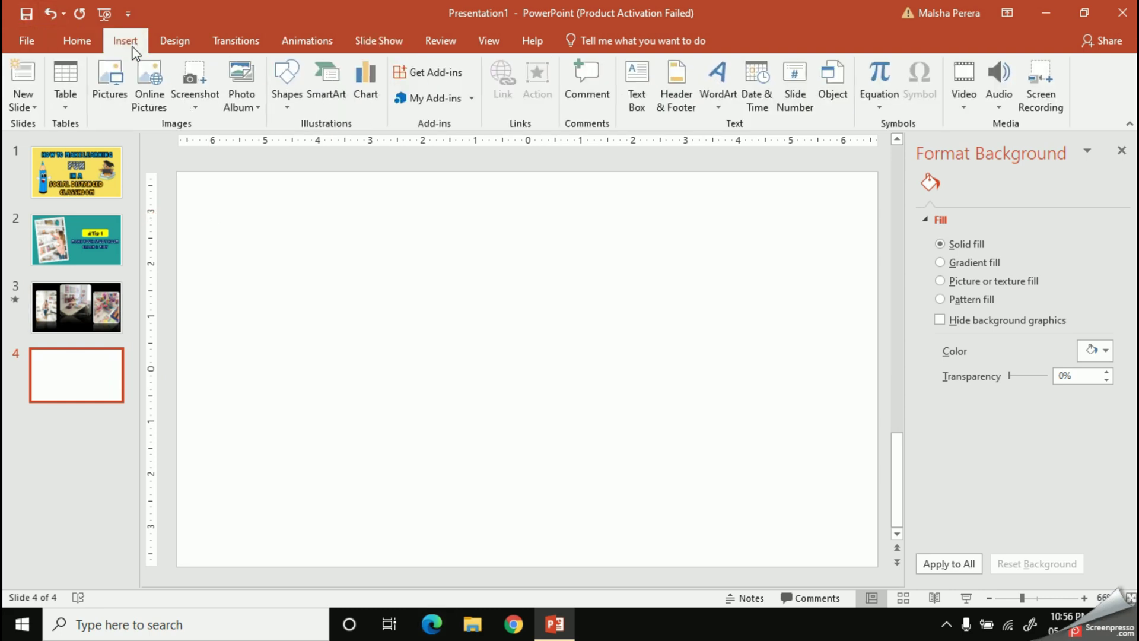
click(116, 85)
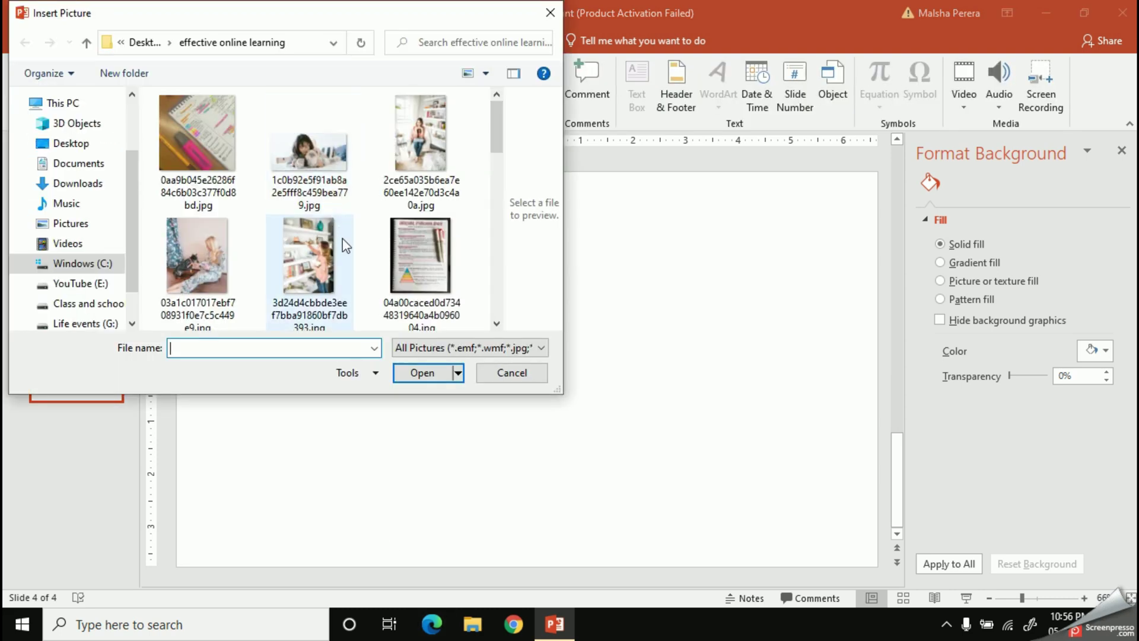
scroll(346, 247, down, 4)
scroll(346, 246, down, 5)
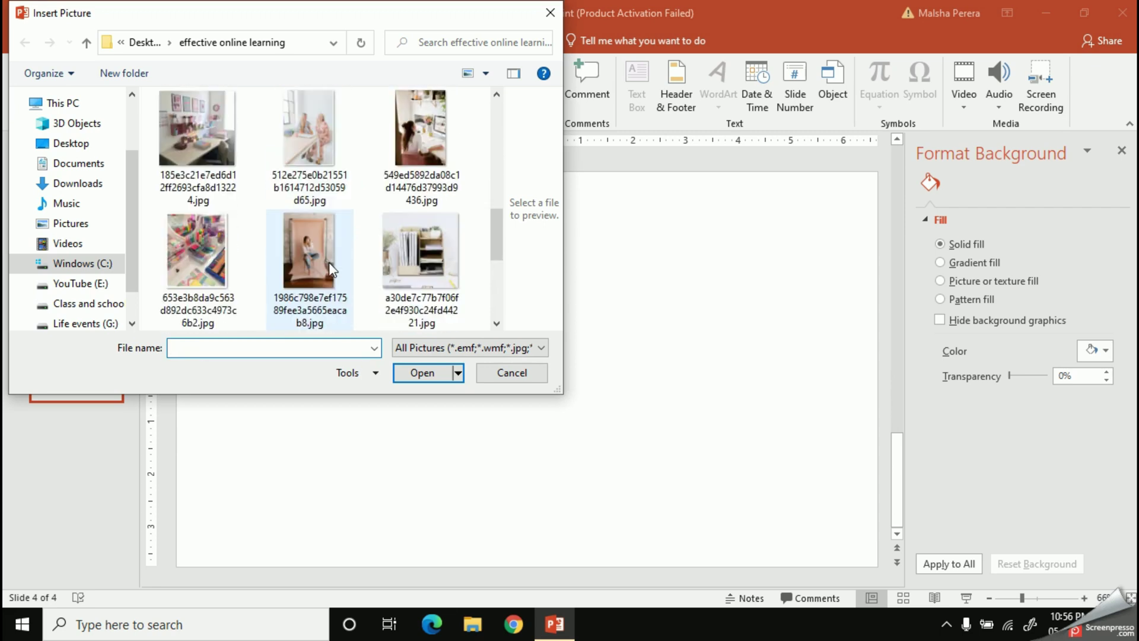
scroll(330, 268, down, 2)
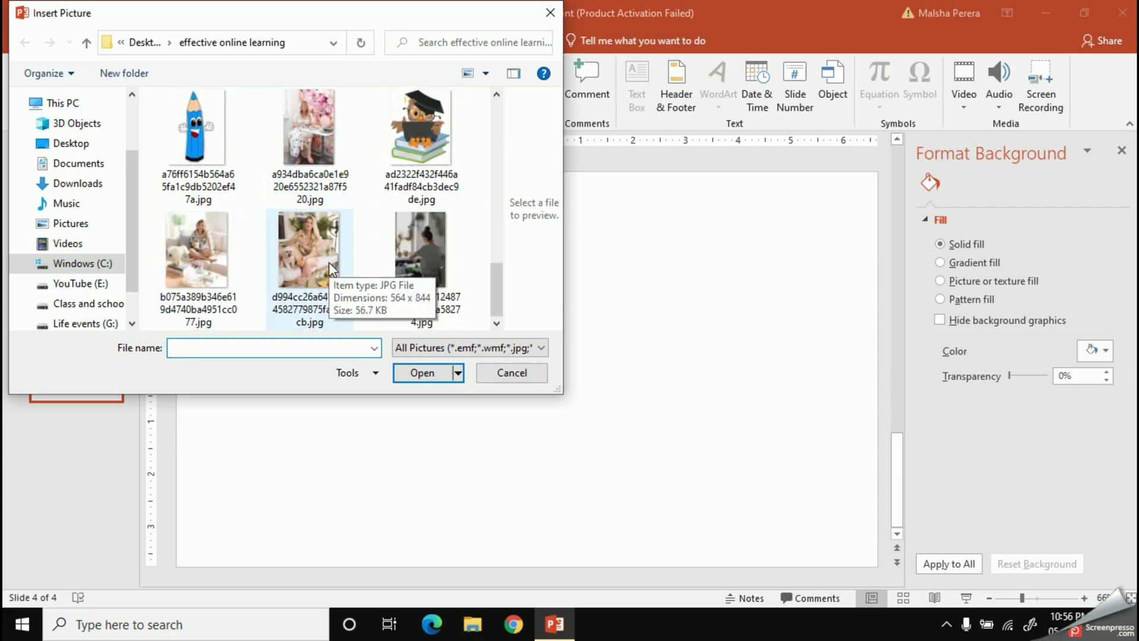
scroll(404, 211, up, 8)
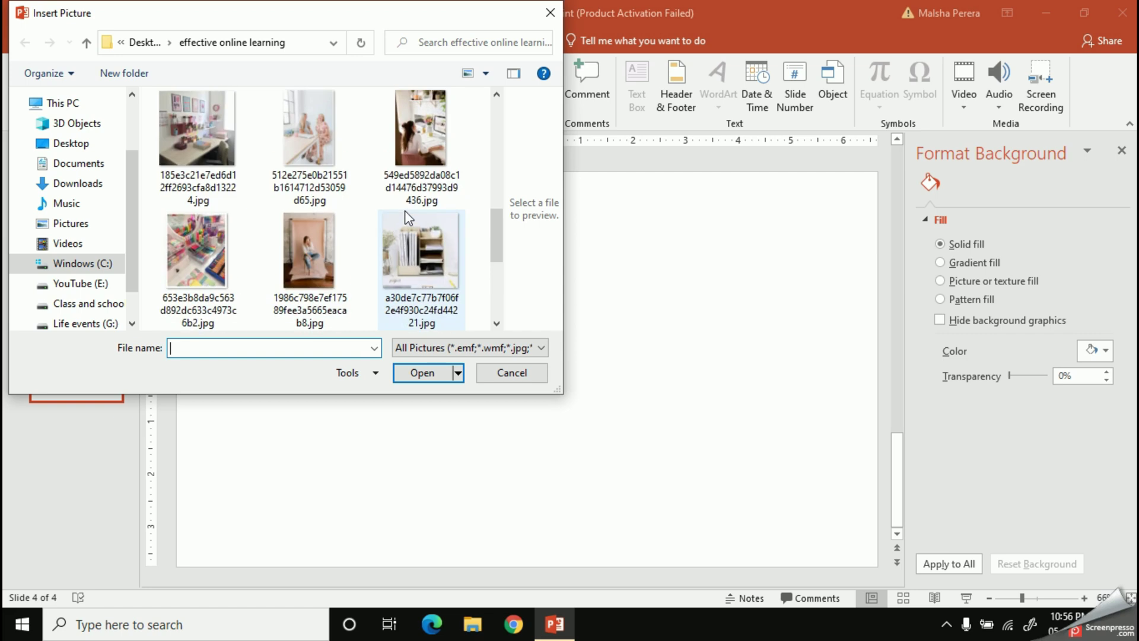
scroll(402, 210, up, 3)
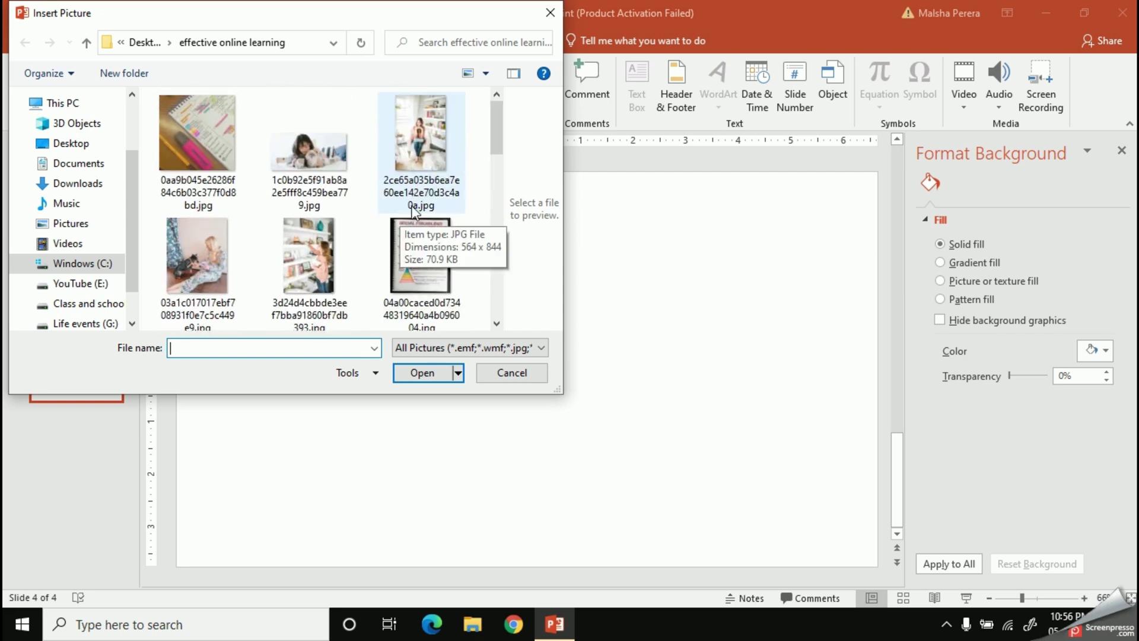